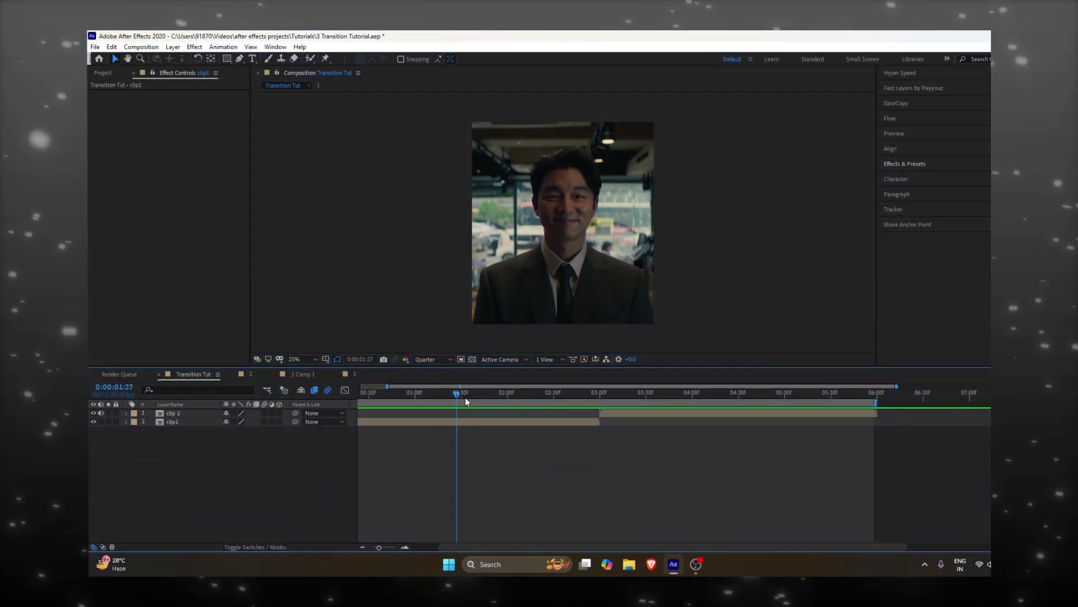
Add a new adjustment layer above both clips.
left_click_drag(480, 401, 258, 447)
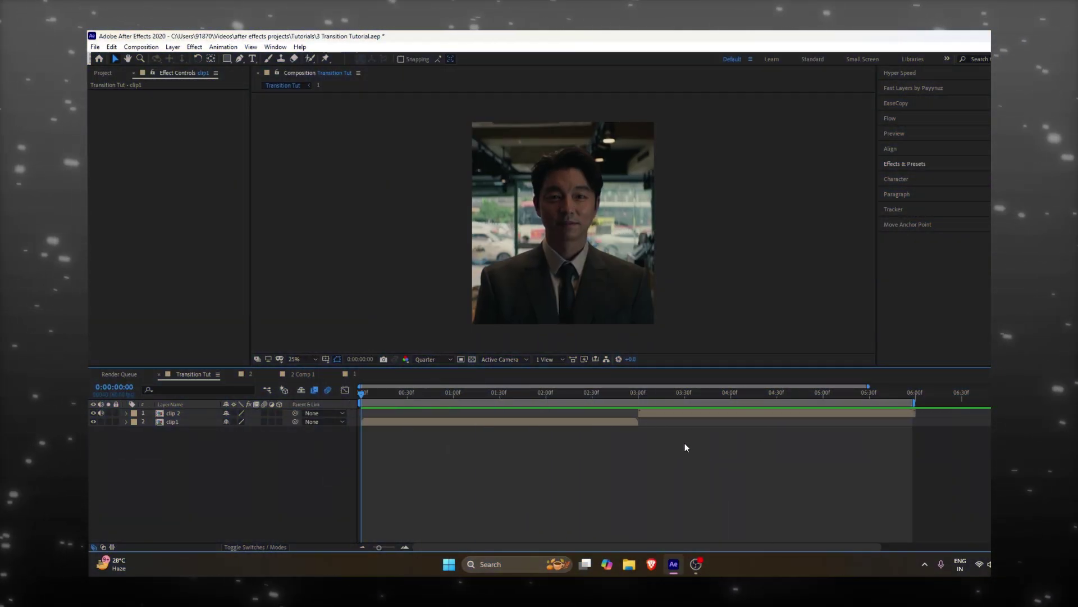
left_click_drag(643, 394, 590, 408)
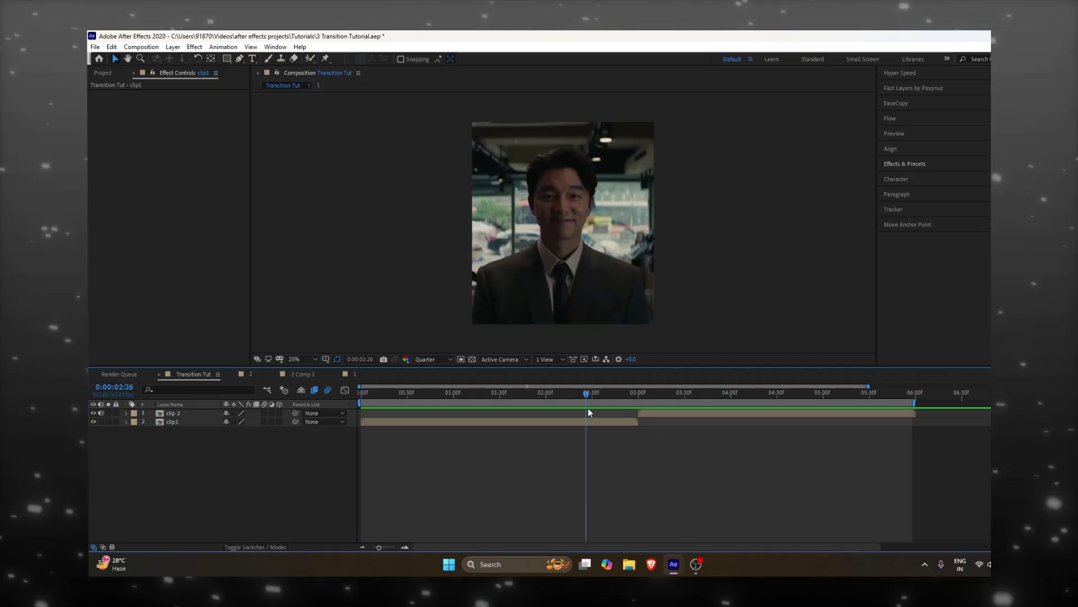
right_click(355, 413)
mouse_move(393, 419)
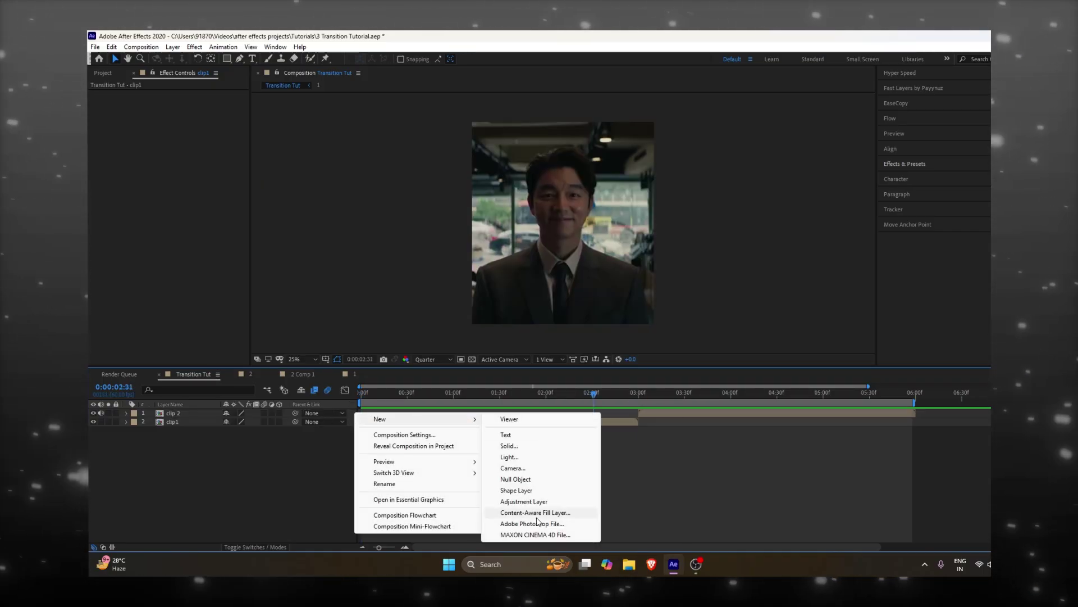
left_click(523, 501)
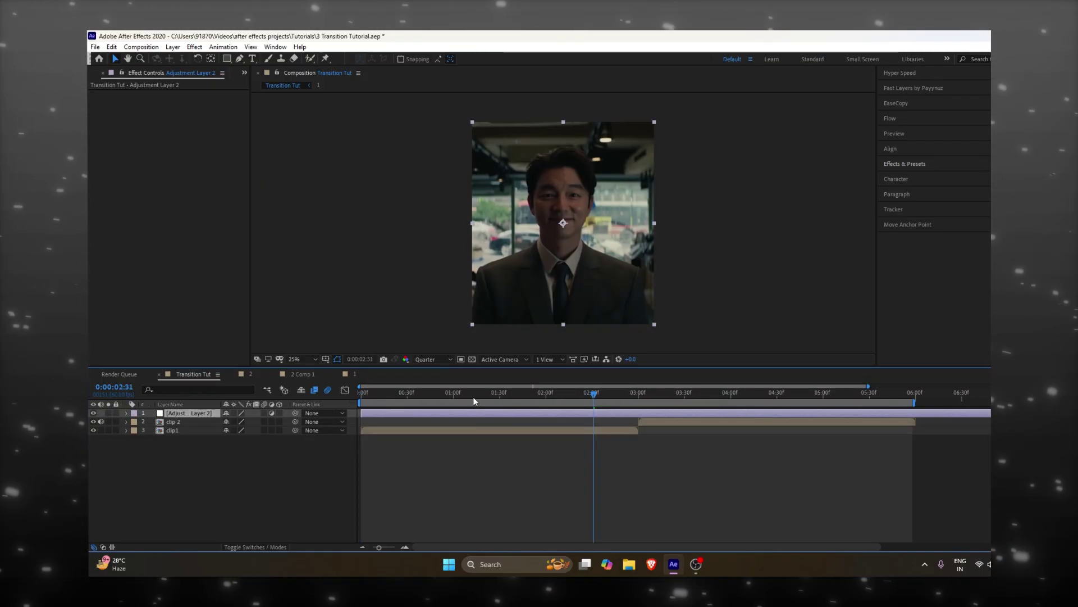
Split the adjustment layer at 0:00:03:00, the cut between the clips.
left_click_drag(474, 401, 633, 437)
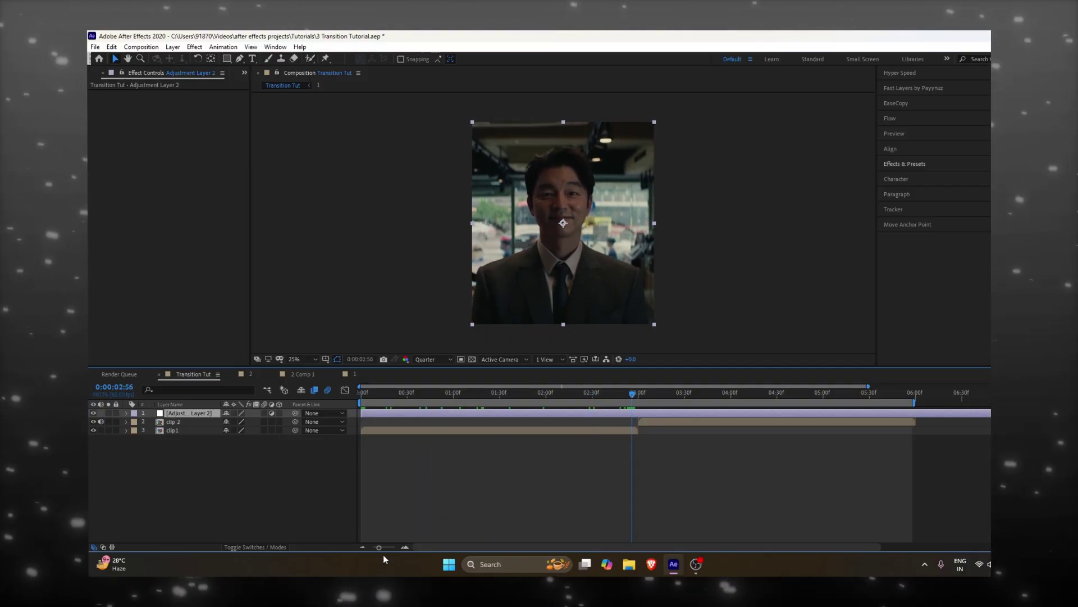
left_click_drag(379, 547, 387, 548)
left_click(714, 395)
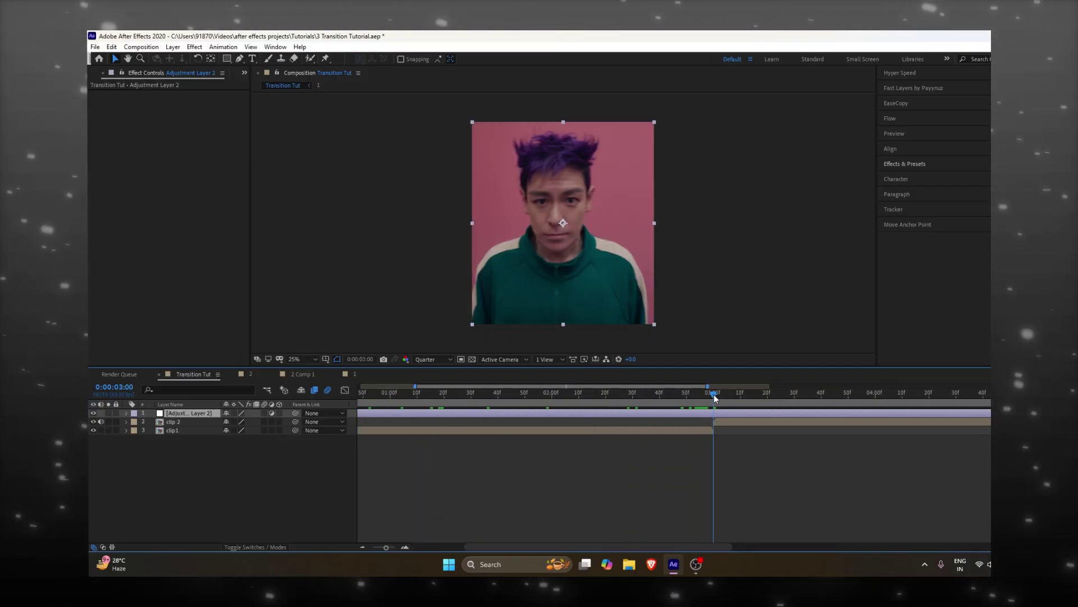
key("ctrl+shift+d")
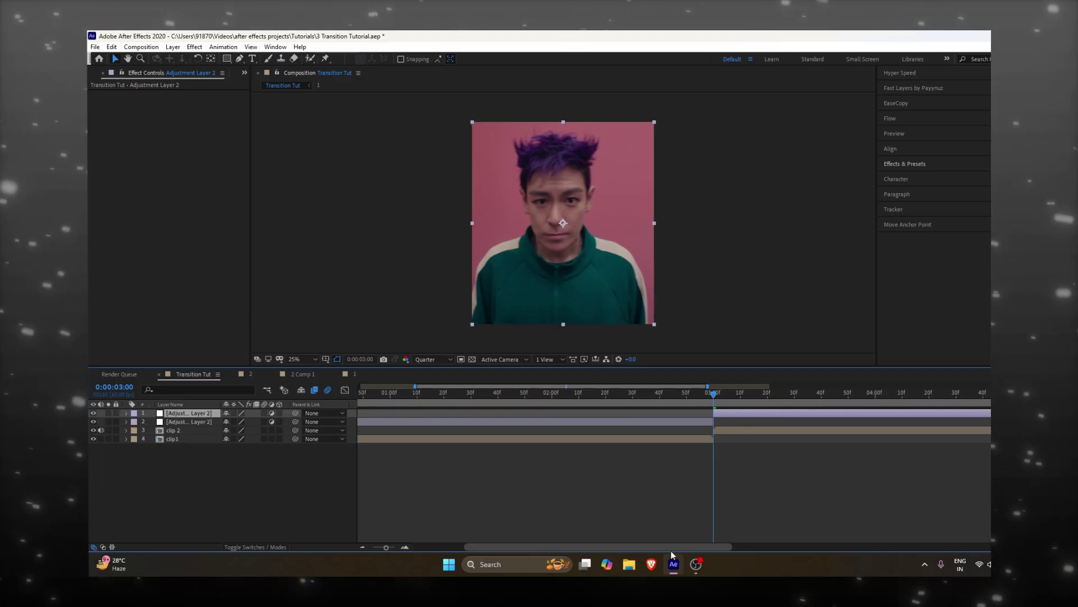
left_click(364, 548)
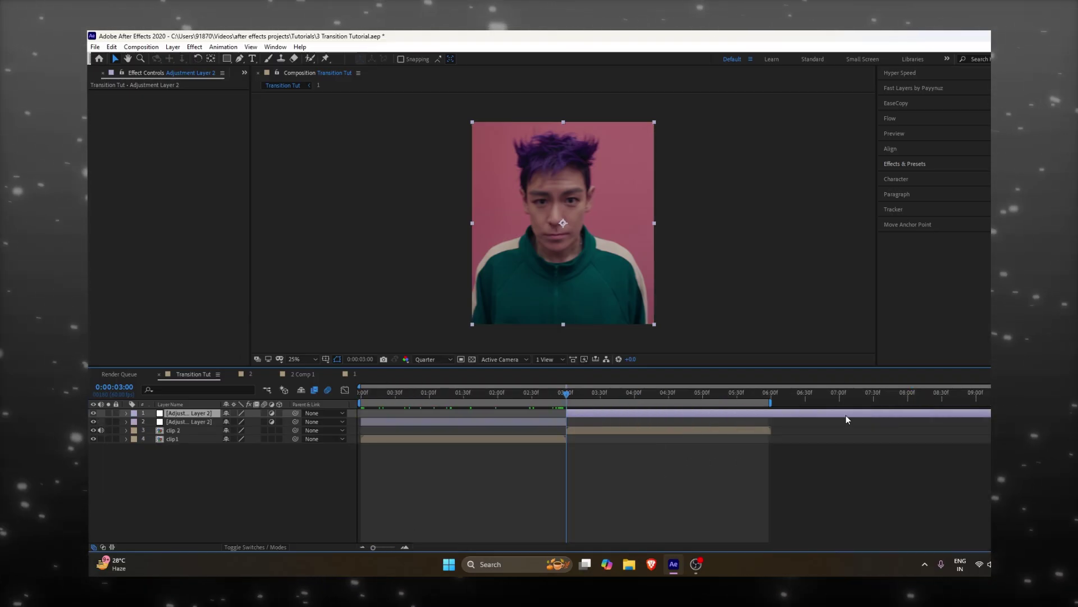
Scrub through the end of clip 2 and across the cut to check the split.
left_click(770, 398)
left_click_drag(771, 397, 772, 399)
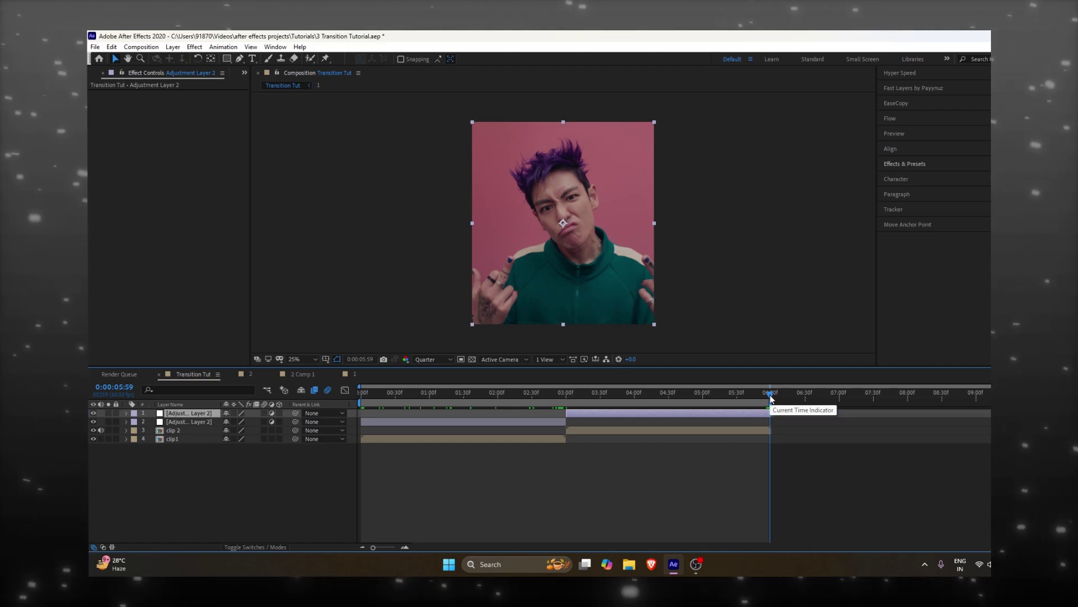
left_click(534, 395)
left_click_drag(373, 548, 379, 548)
left_click_drag(638, 396, 544, 416)
Search 'lensfl' and apply Sapphire S_DissolveLensFlare to the adjustment layer ending at the cut.
left_click(558, 425)
left_click(600, 421)
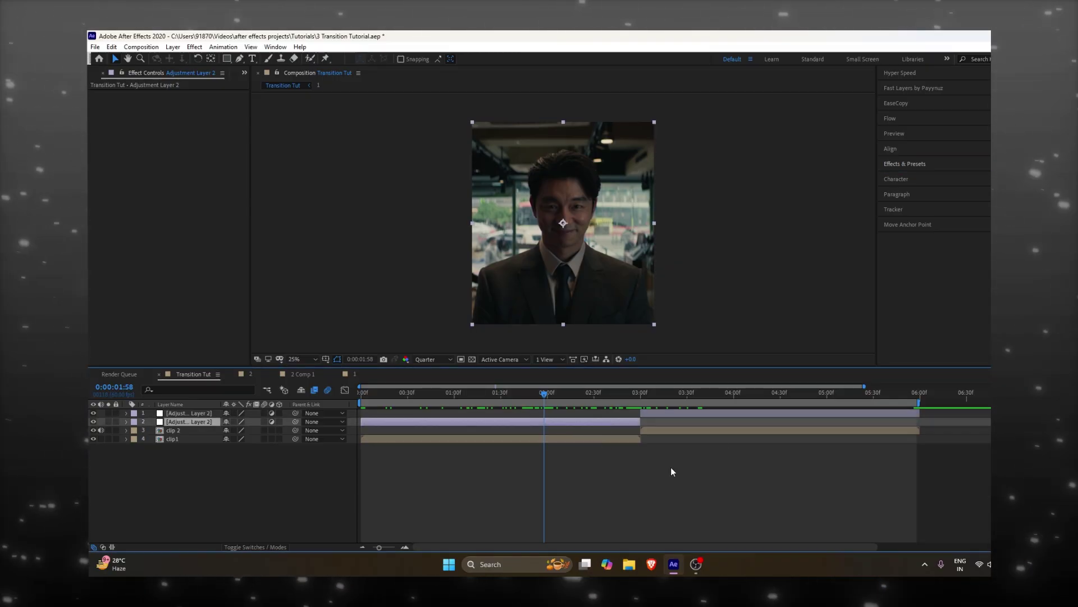
left_click(901, 163)
left_click(905, 175)
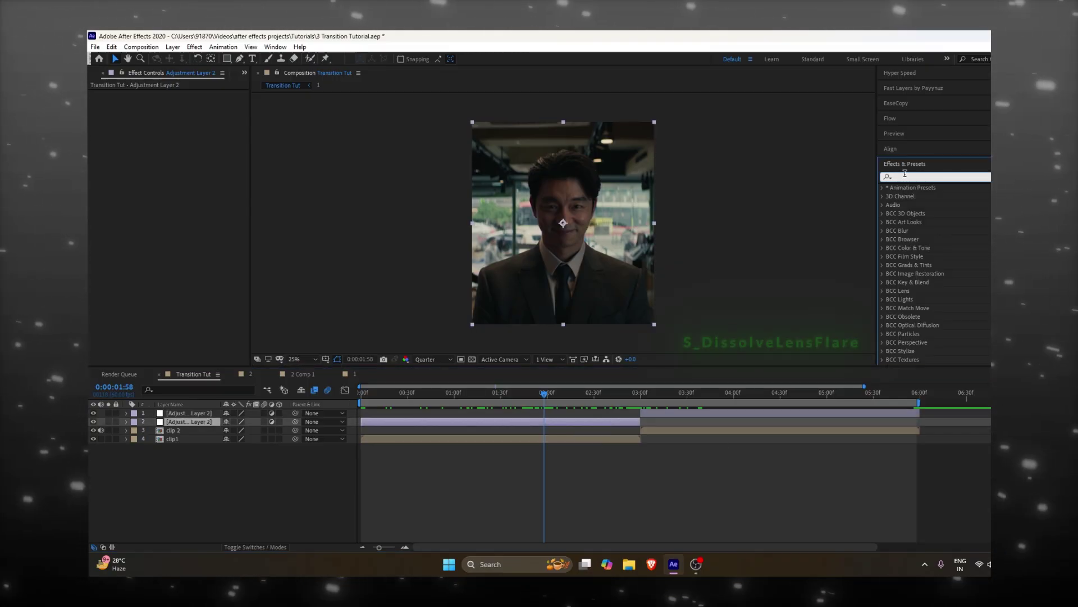
type("lens")
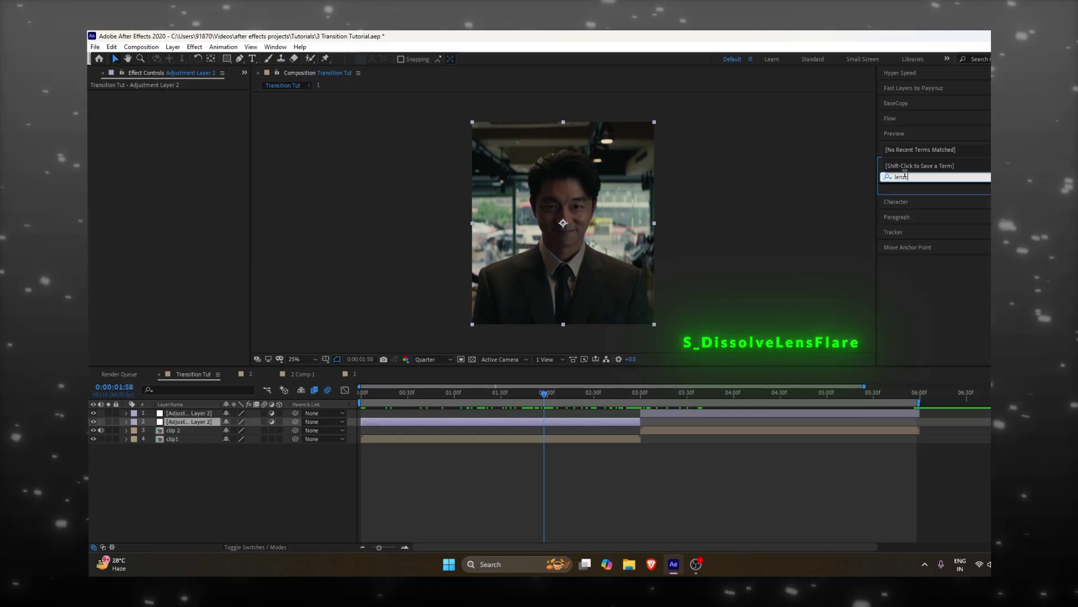
type("fl")
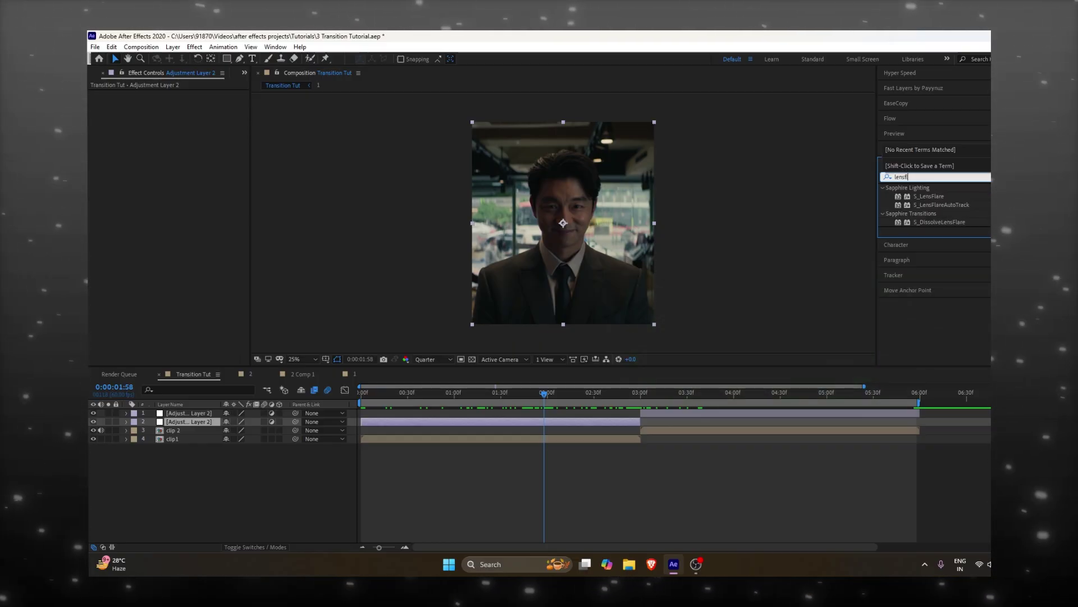
left_click(927, 222)
double_click(927, 222)
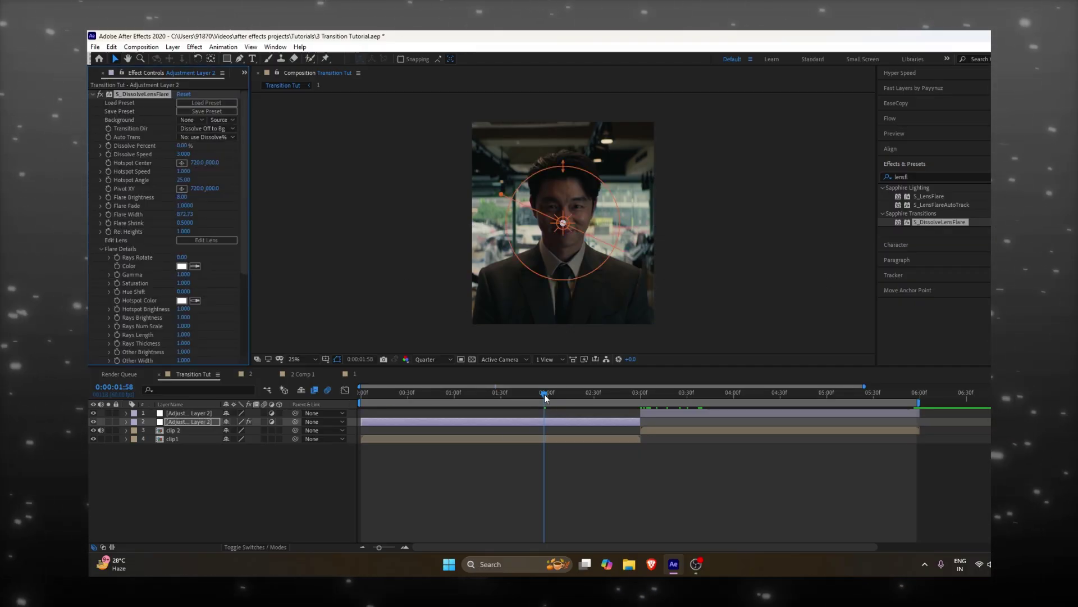
Set a starting Dissolve Percent keyframe at 2:20, just before the cut.
left_click_drag(548, 395, 634, 417)
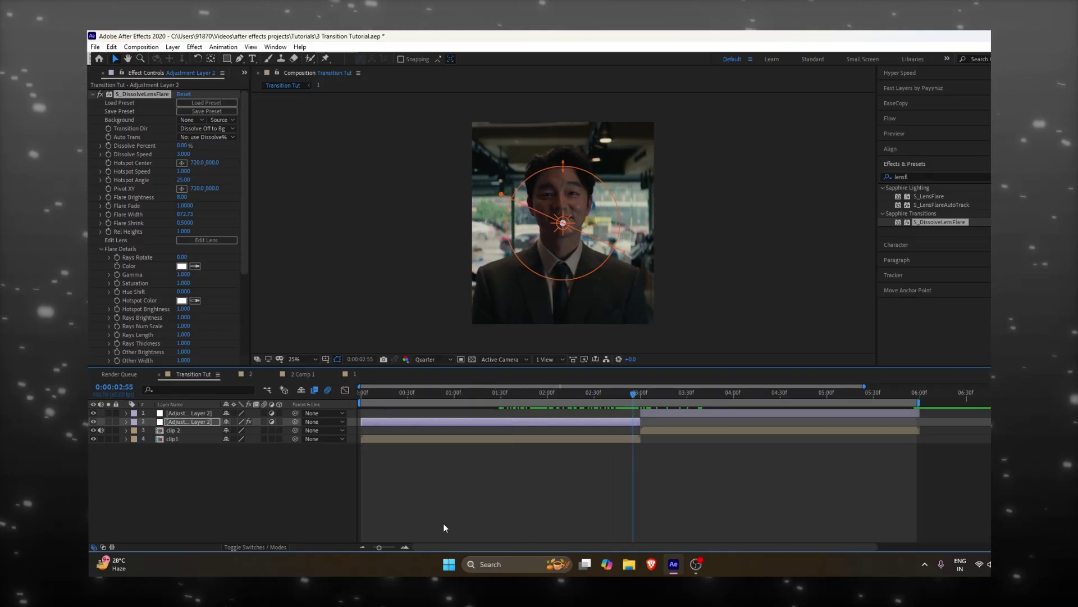
left_click_drag(378, 549, 384, 547)
left_click_drag(592, 550, 622, 543)
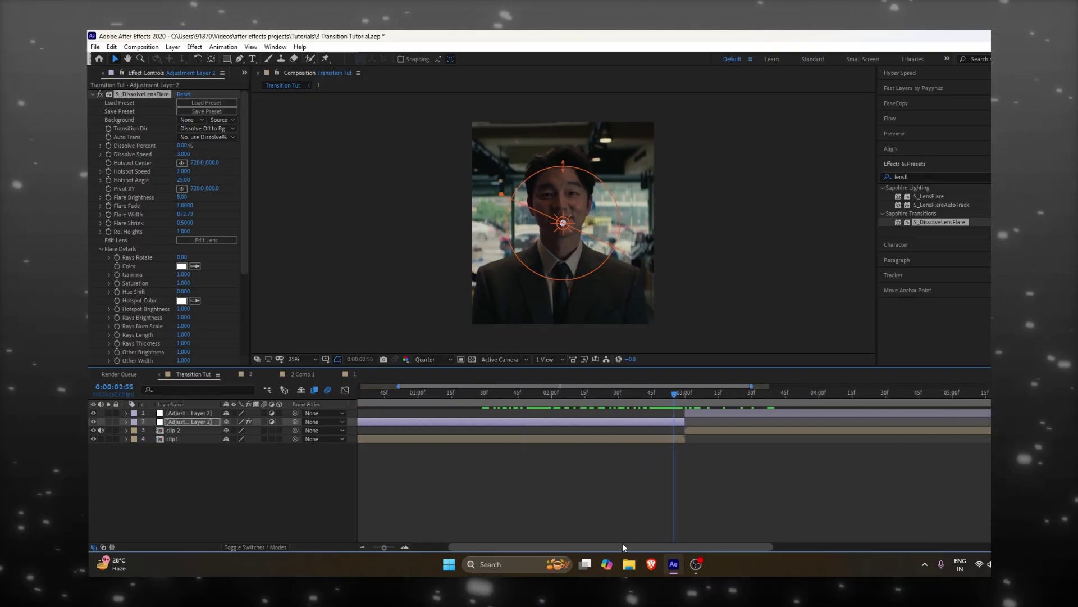
key("Page_Down")
key("Page_Down")
key("Page_Down")
key("Page_Down")
key("Page_Down")
key("shift+Page_Up")
key("shift+Page_Up")
key("shift+Page_Up")
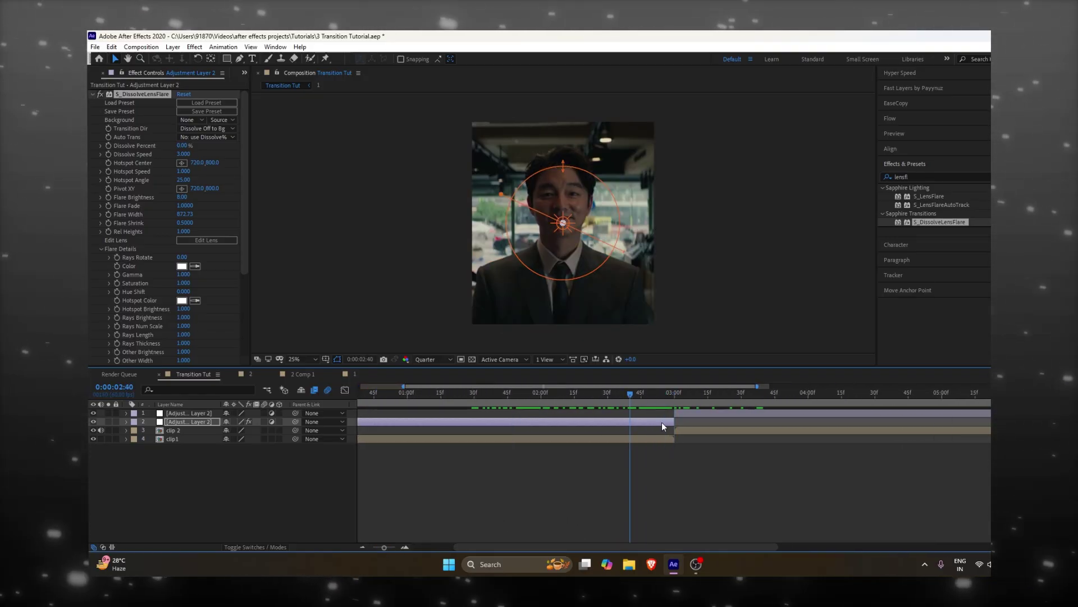
key("shift+Page_Up")
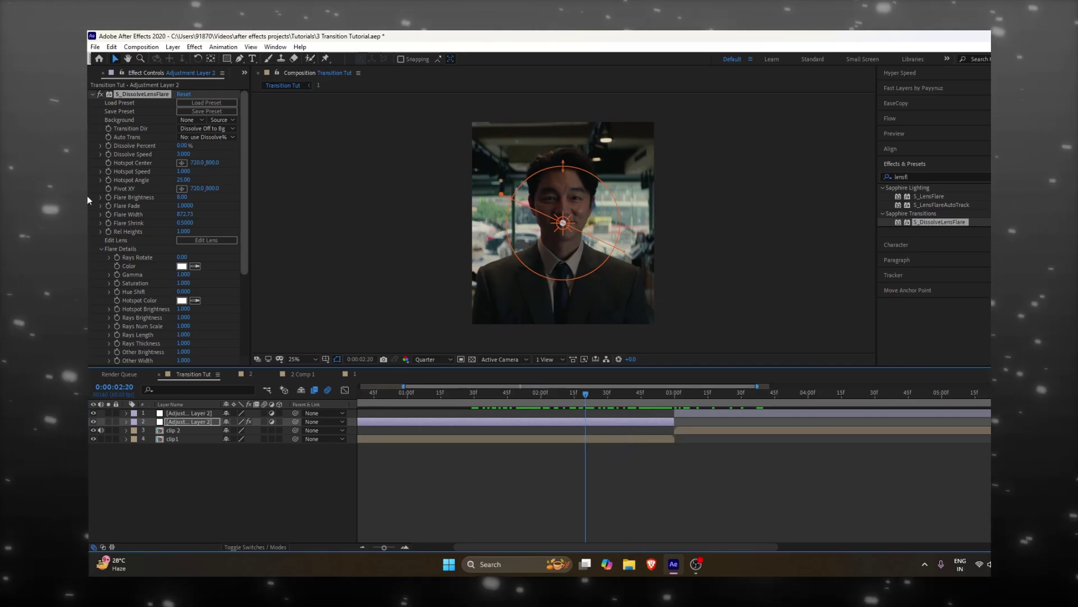
left_click(108, 146)
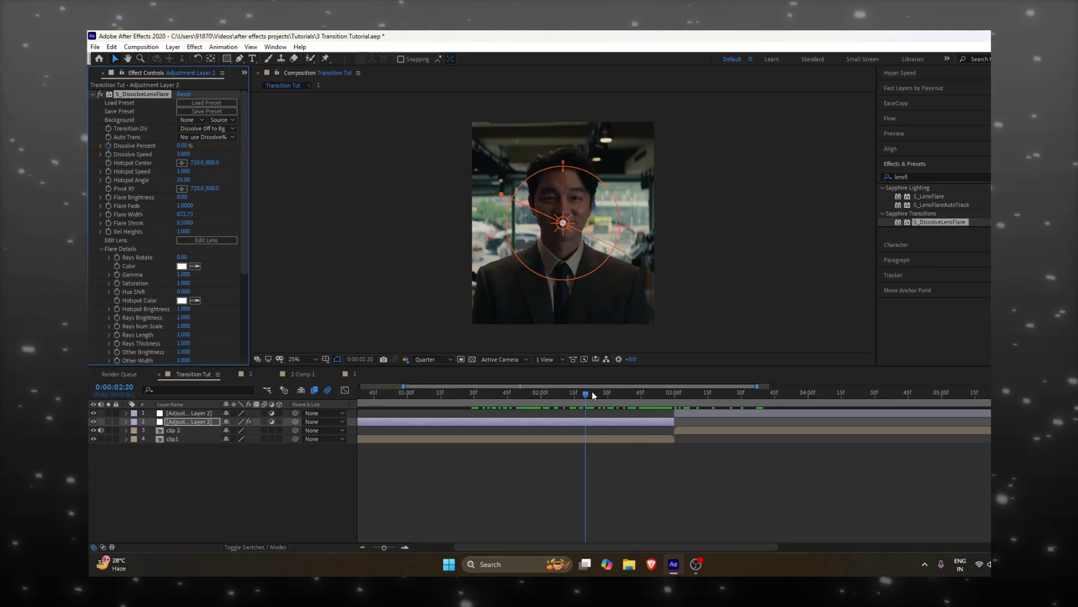
Keyframe Dissolve Percent to 50 at the 3-second cut and reveal the keyframes.
left_click_drag(592, 397, 670, 429)
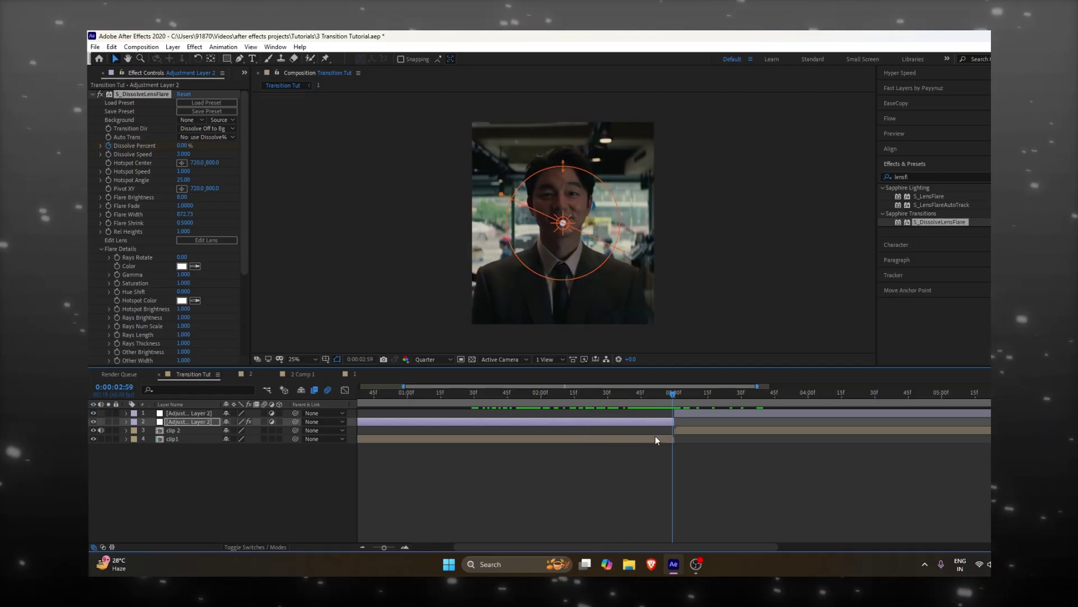
left_click(190, 147)
type("5")
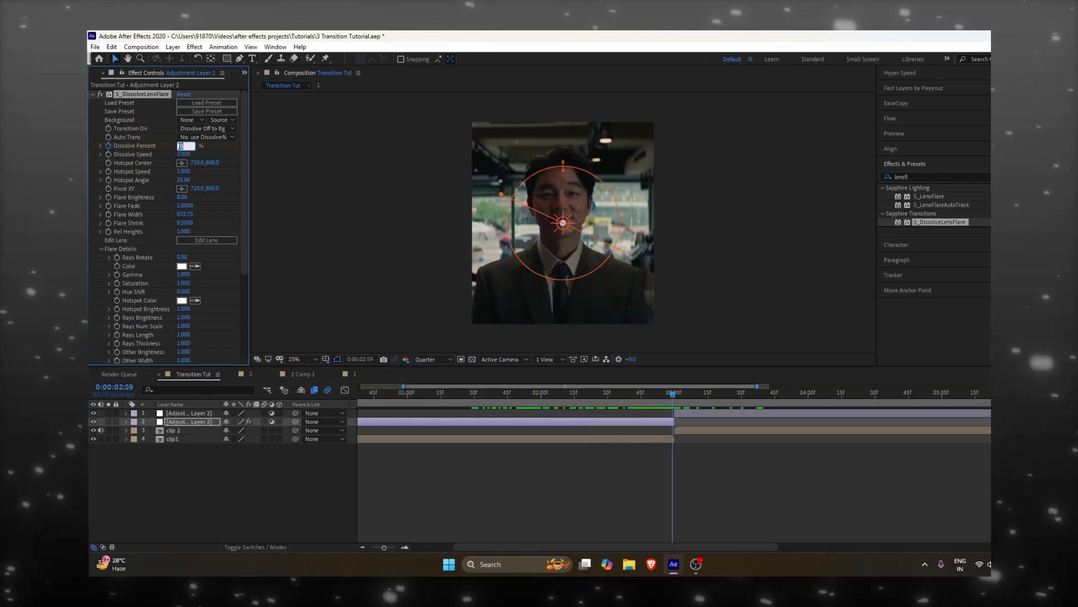
type("0")
key("Return")
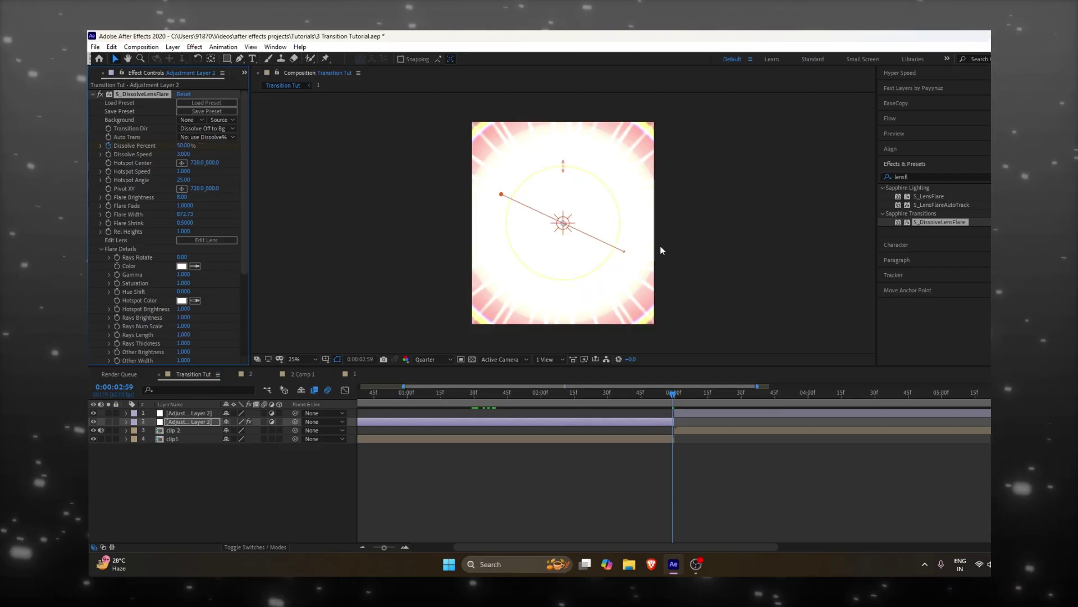
key("u")
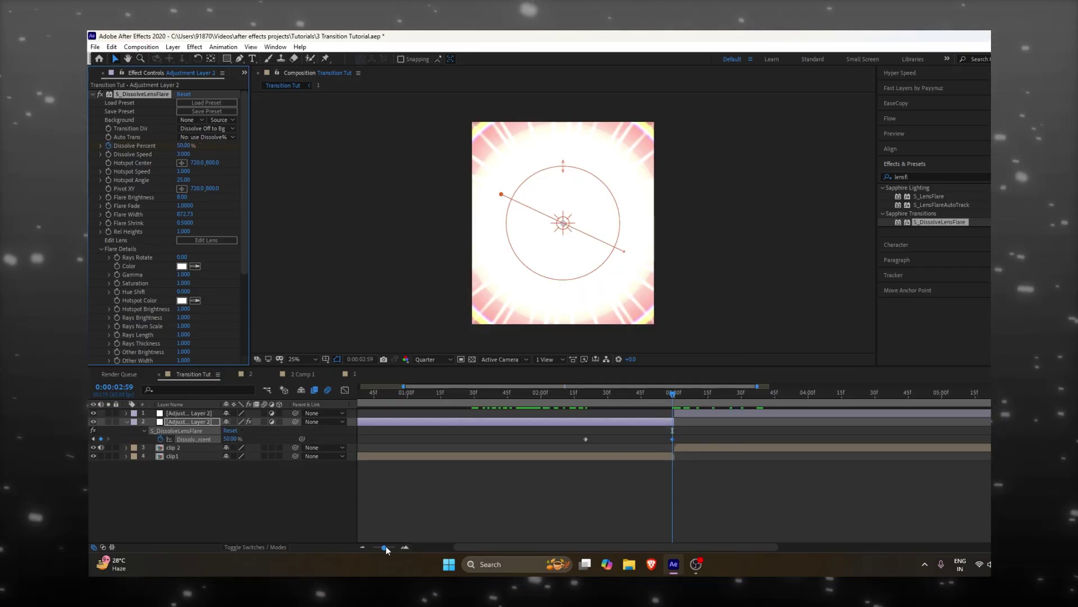
left_click_drag(385, 547, 389, 547)
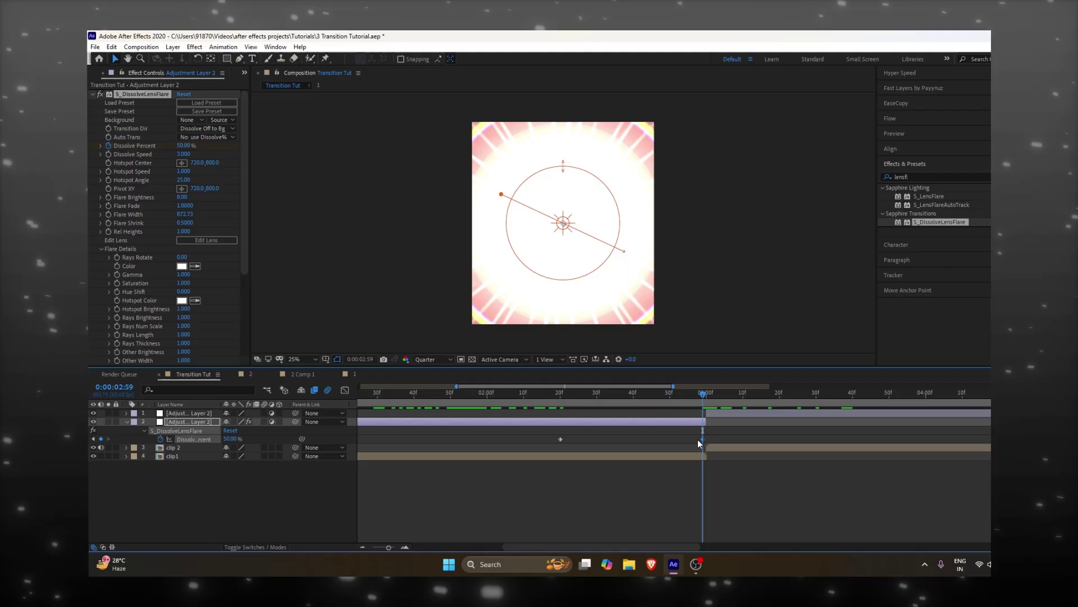
left_click_drag(702, 395, 614, 394)
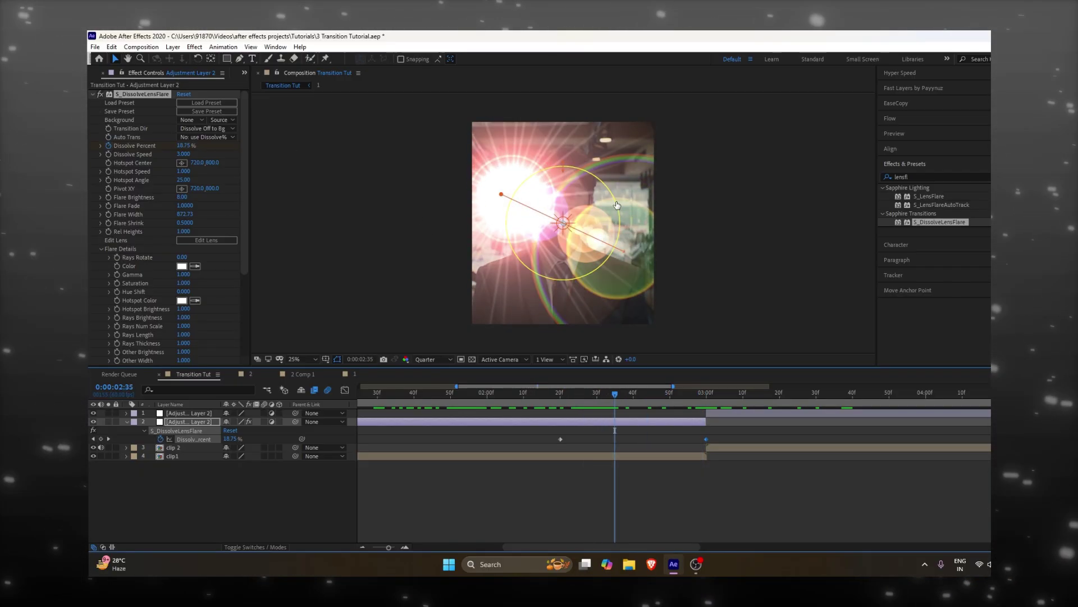
Drag the flare's hotspot handle to the frame's top-left corner, checking it at 100% zoom.
left_click_drag(503, 197, 475, 127)
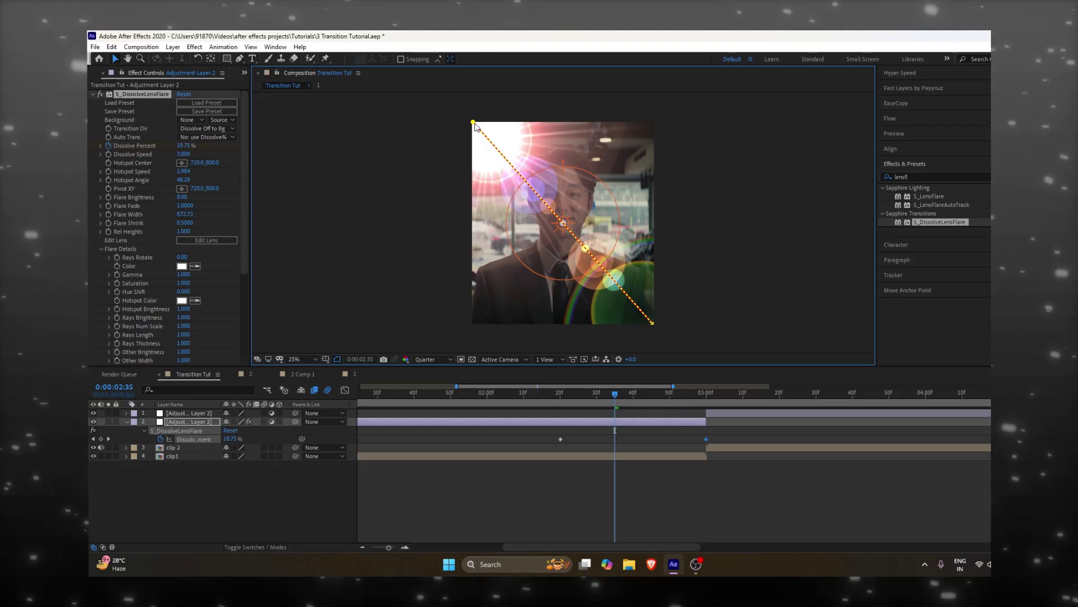
left_click_drag(474, 127, 474, 125)
key("slash")
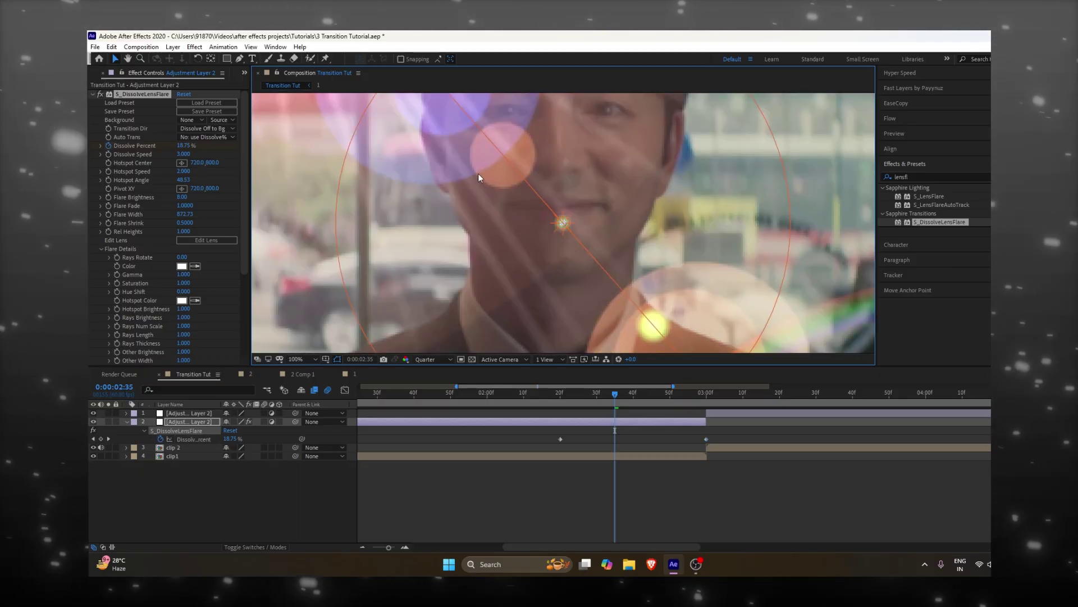
left_click_drag(426, 197, 485, 176)
scroll(714, 244, "down", 4)
left_click_drag(733, 244, 694, 231)
left_click_drag(617, 395, 705, 425)
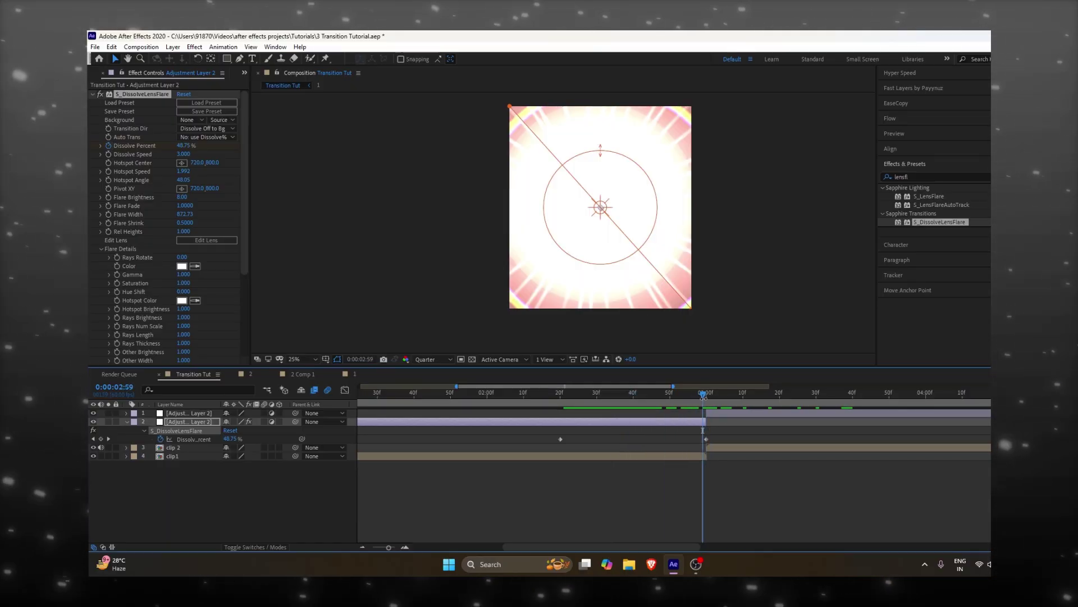
Apply S_DissolveLensFlare to the second adjustment layer starting at the cut.
left_click(707, 394)
left_click(713, 414)
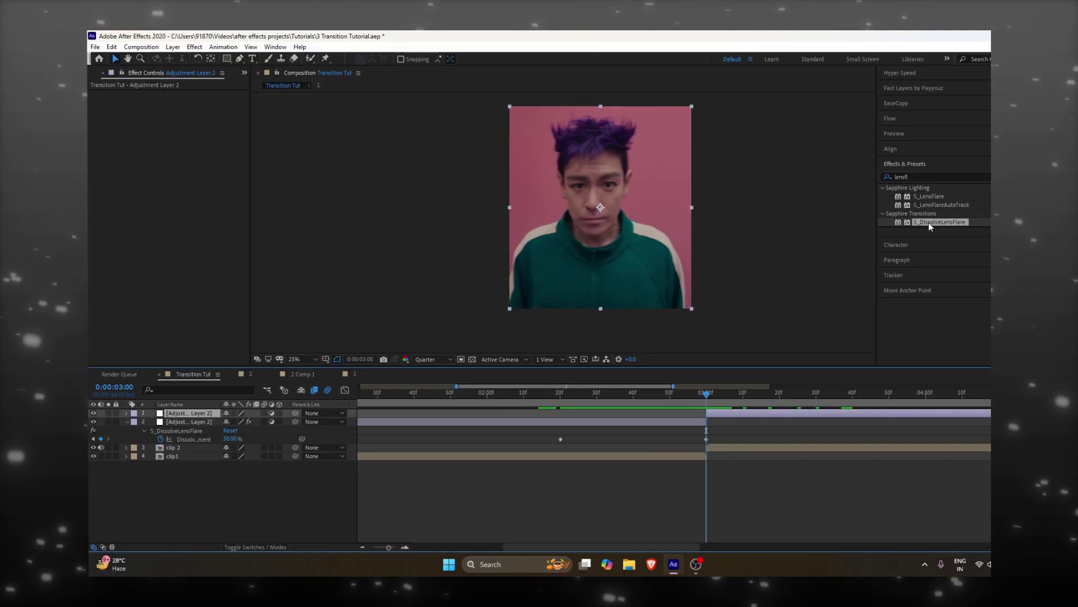
left_click_drag(930, 226, 741, 417)
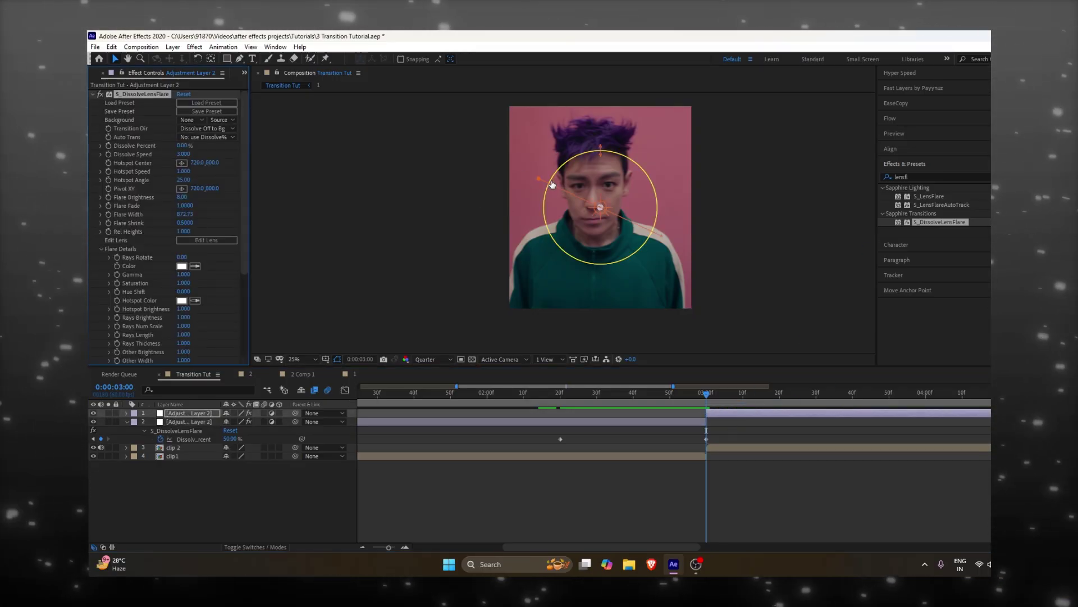
Aim the second flare's hotspot at the top-left corner with Hotspot Angle 48.
left_click_drag(538, 182, 527, 163)
left_click_drag(515, 117, 511, 109)
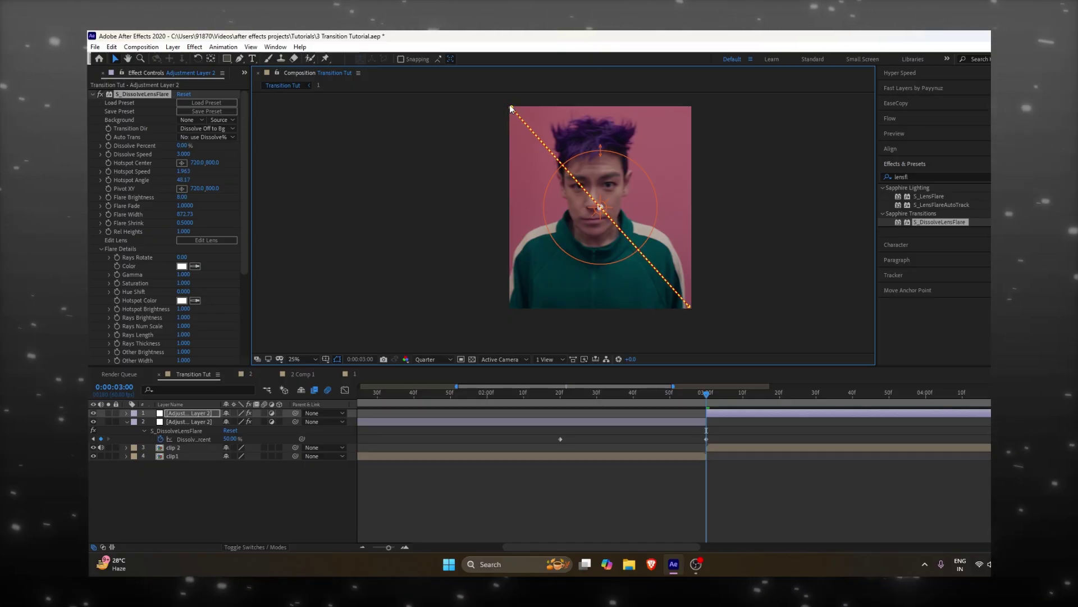
left_click(182, 180)
type("48")
key("Return")
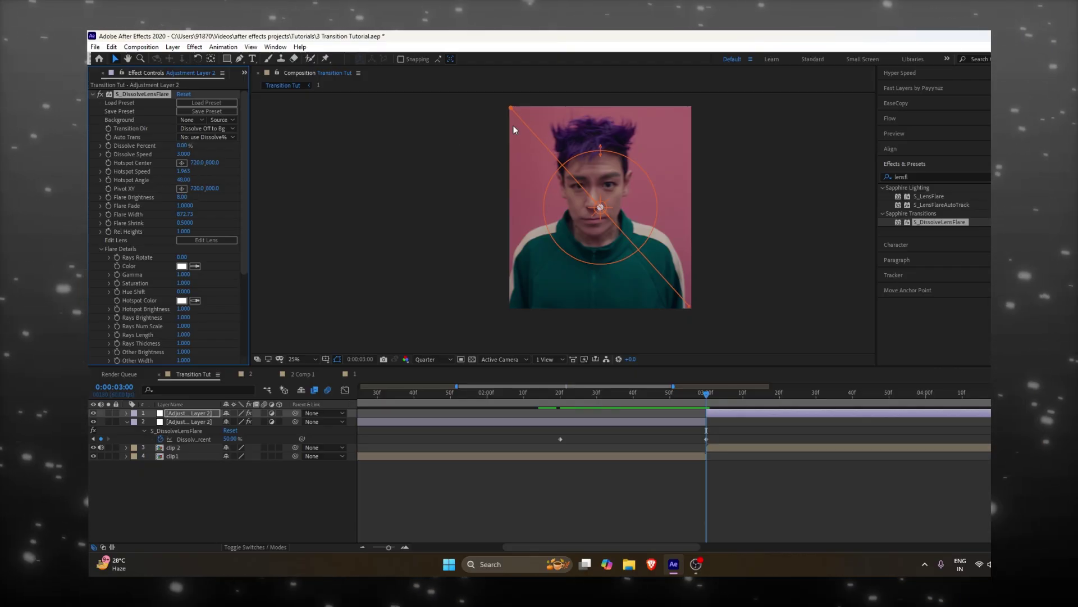
Undo a stretch of the flare outline, keeping Rel Heights at 1.000, and fit the viewer.
scroll(534, 117, "up", 2)
left_click_drag(497, 139, 501, 204)
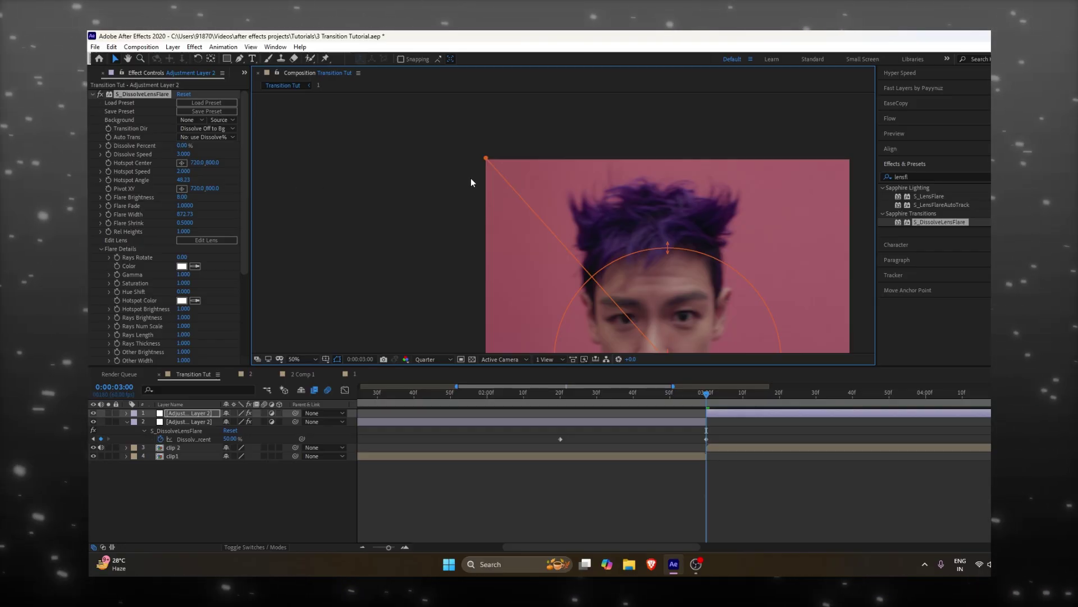
scroll(584, 194, "down", 2)
left_click_drag(615, 235, 612, 187)
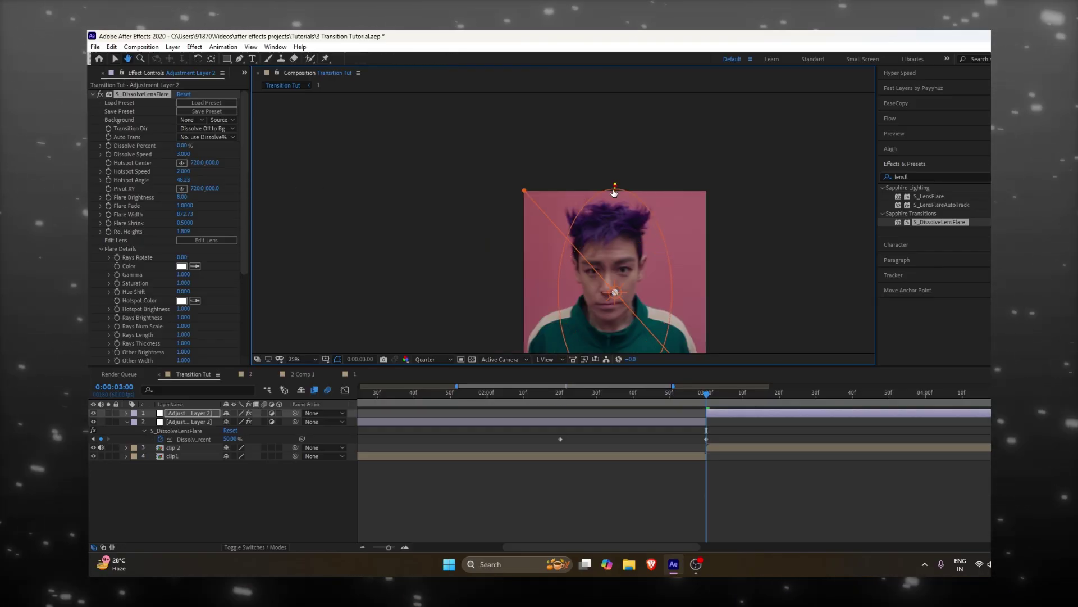
key("ctrl+z")
key("space")
left_click_drag(683, 286, 676, 225)
left_click(311, 358)
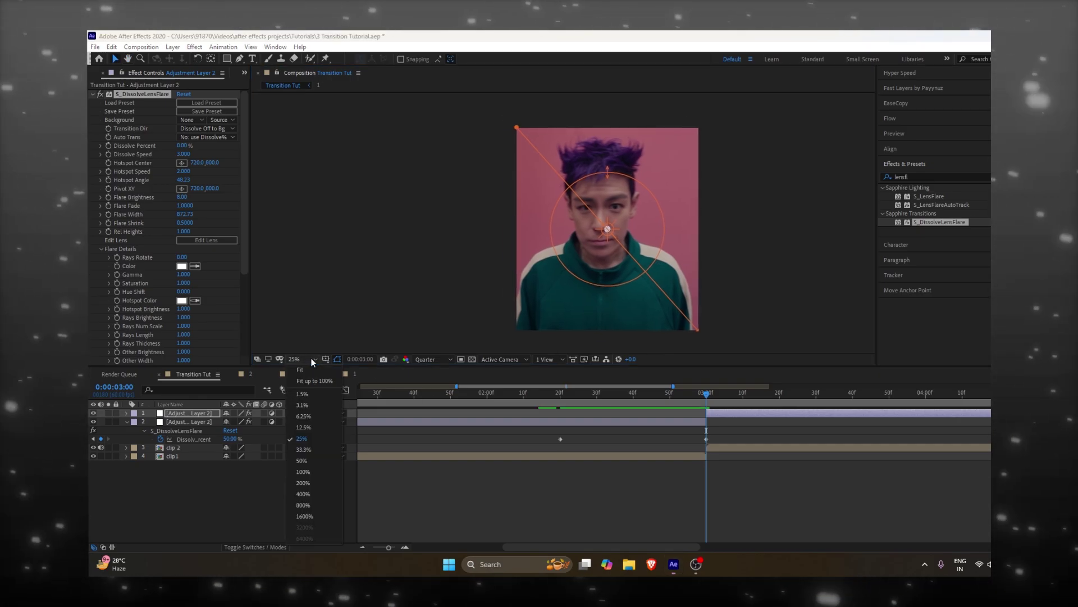
left_click(311, 373)
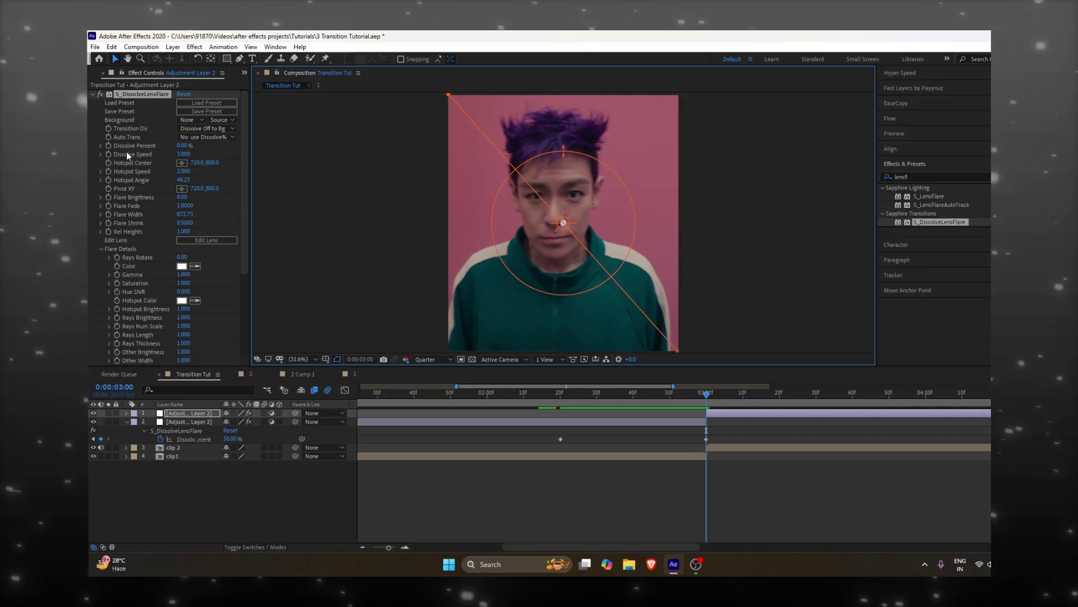
Set Dissolve Percent to 50, then test 100% twenty frames later.
left_click(182, 146)
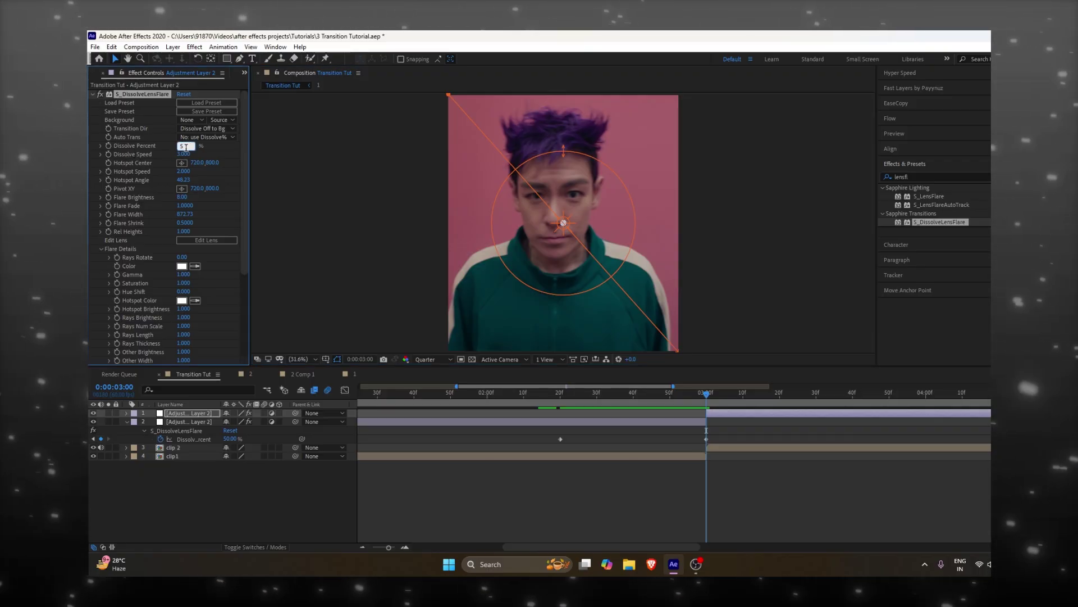
type("50")
key("Return")
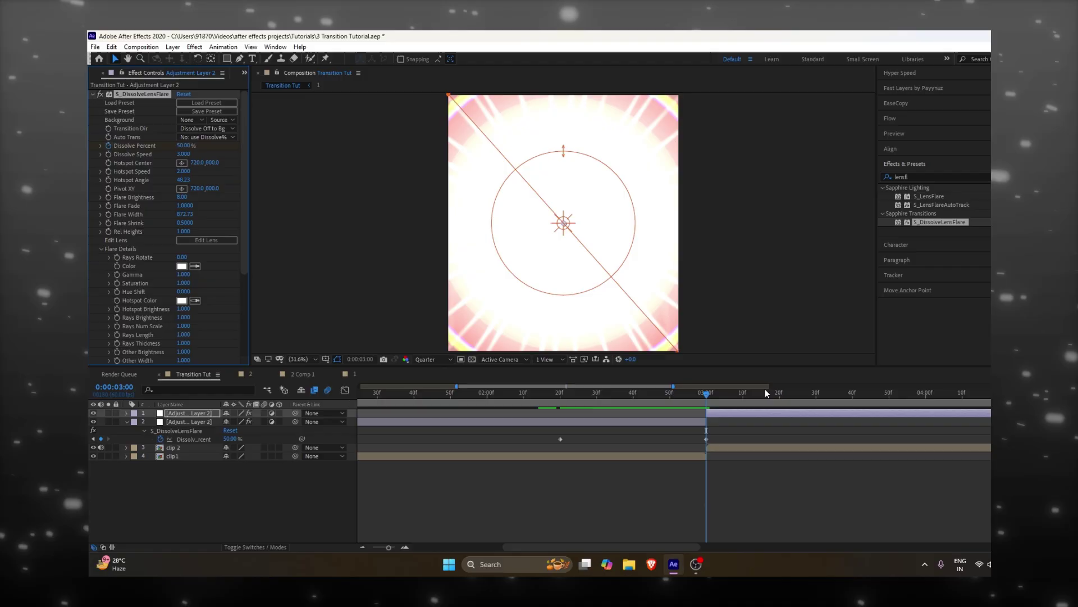
key("shift+Page_Down")
key("shift+Page_Down")
key("shift+Page_Down")
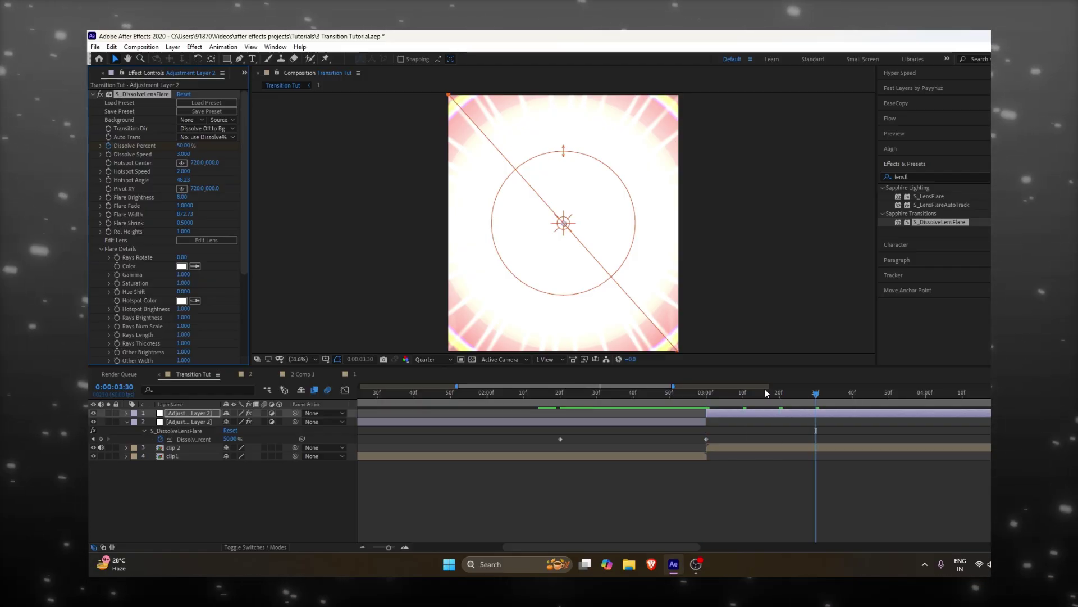
key("shift+Page_Down")
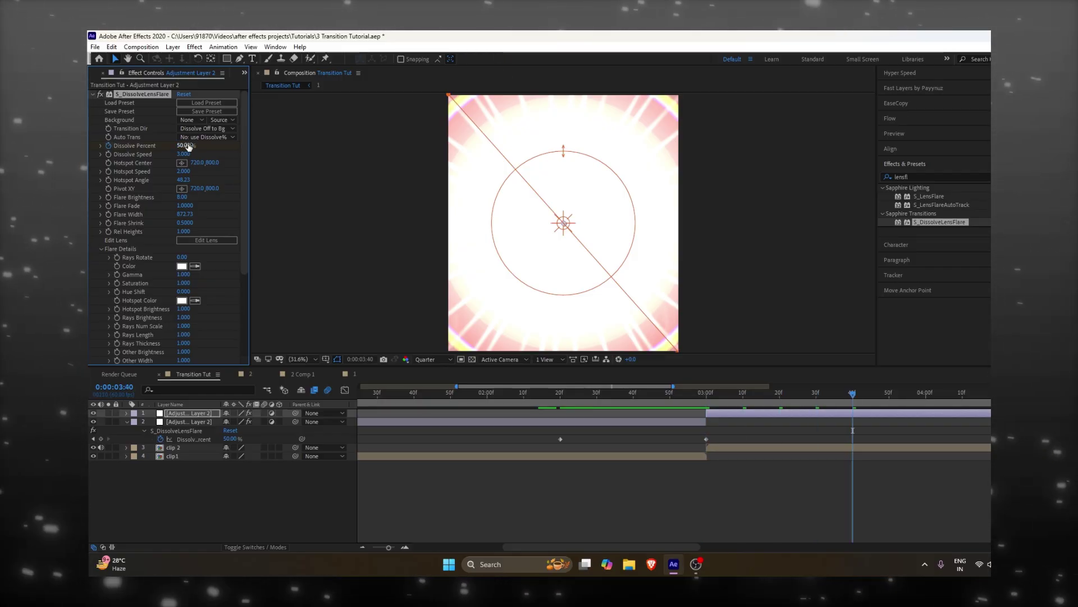
left_click_drag(196, 146, 222, 152)
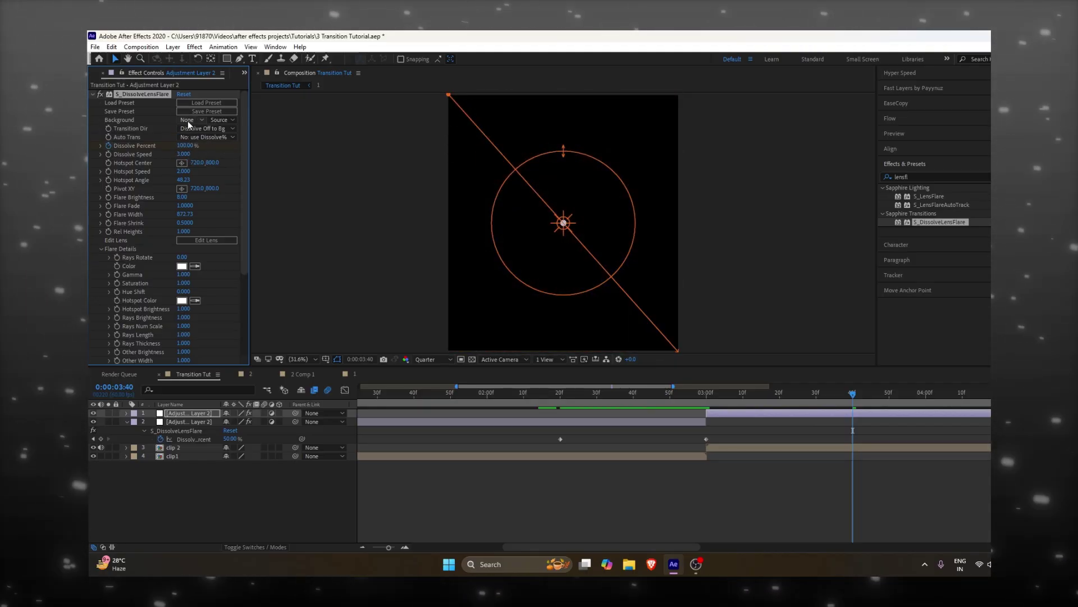
Set the dissolve Background to 3. clip 2, then to 4. clip1 on the second adjustment layer.
left_click(188, 120)
left_click(212, 169)
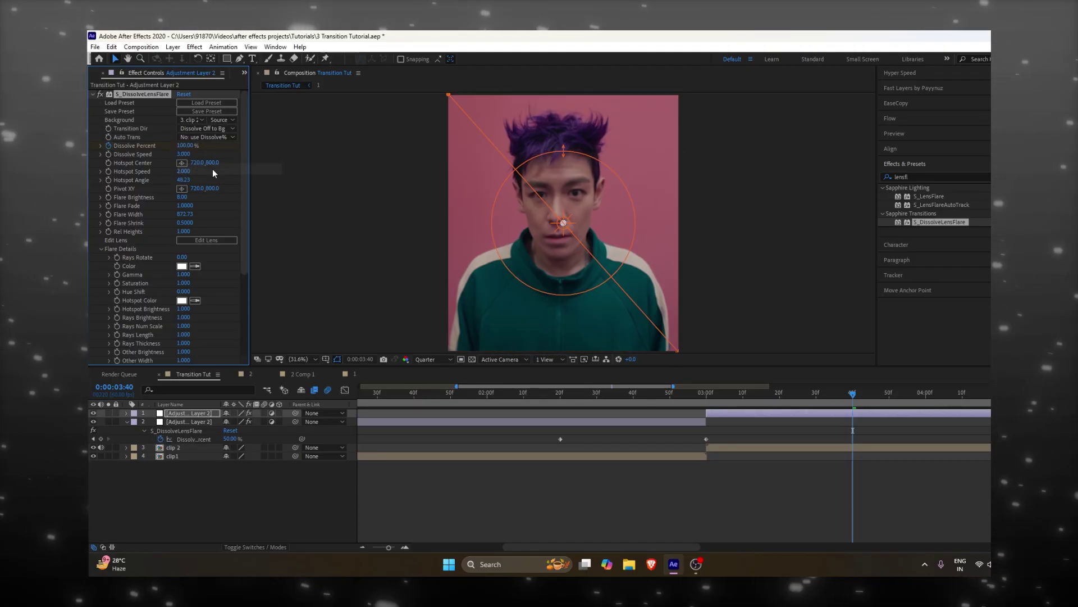
left_click(673, 393)
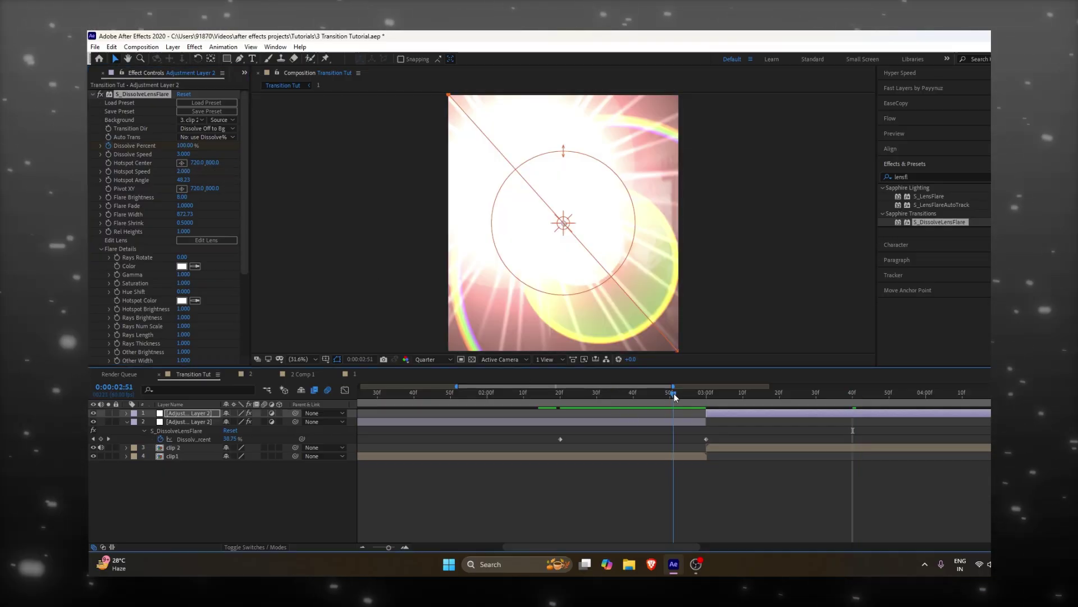
left_click(657, 423)
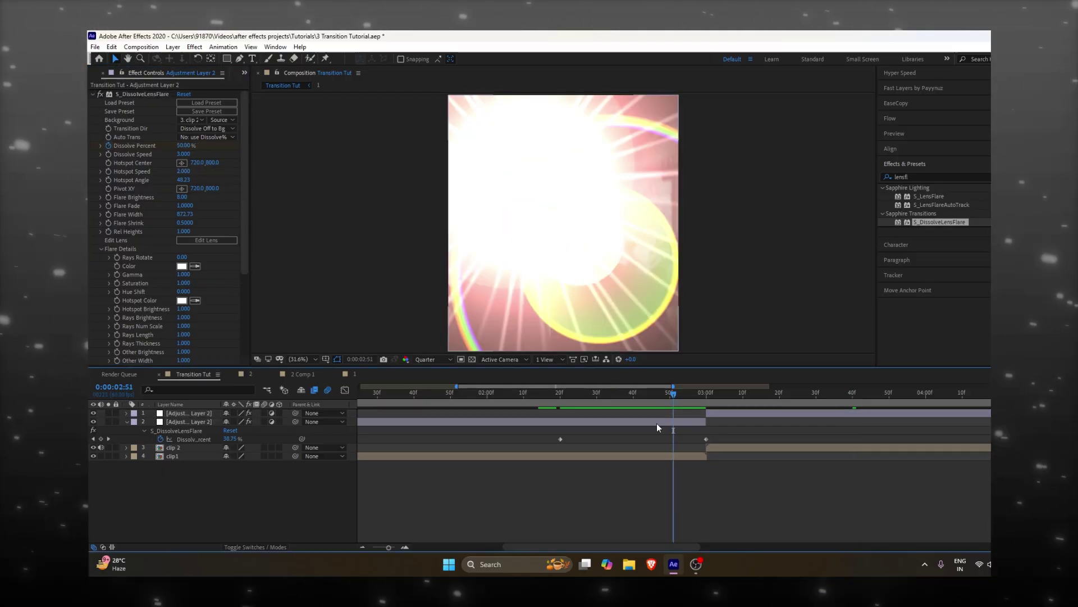
left_click(188, 120)
left_click(194, 178)
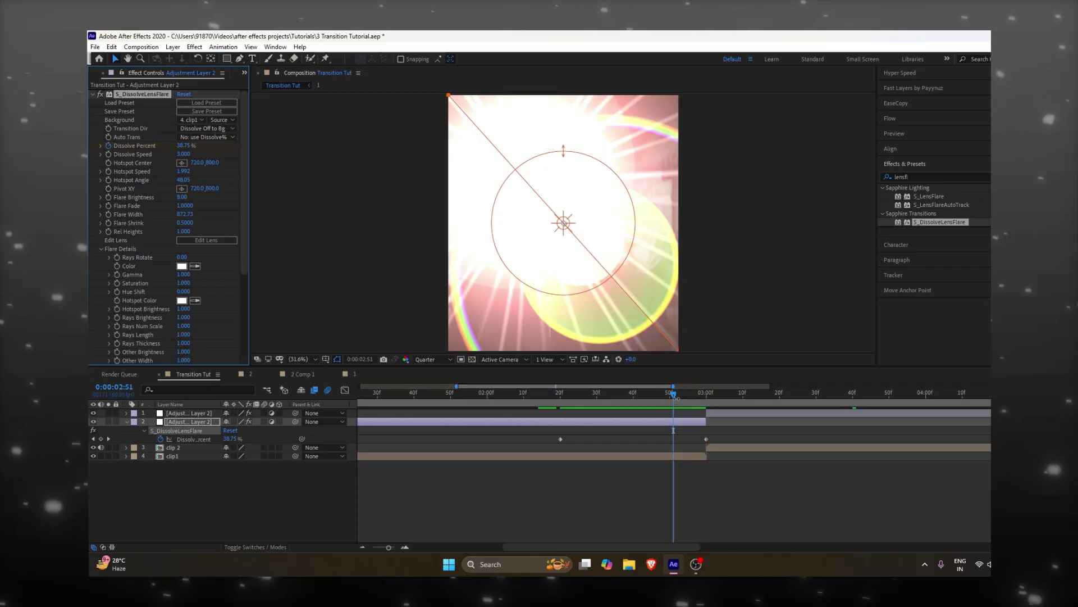
Preview the flare transition and select both Dissolve Percent keyframes at 03:00.
key("space")
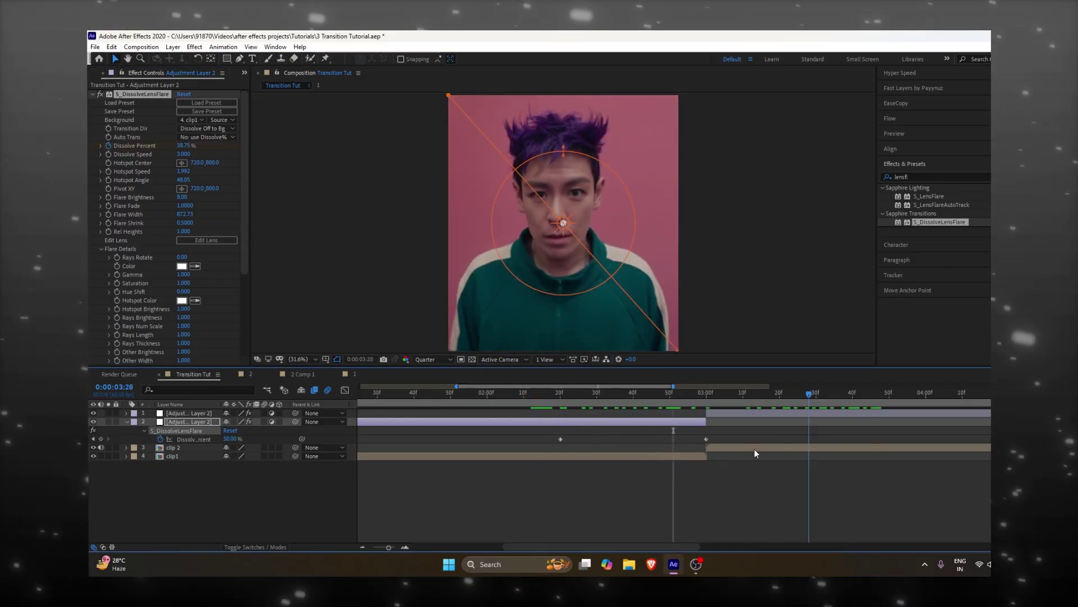
left_click(572, 394)
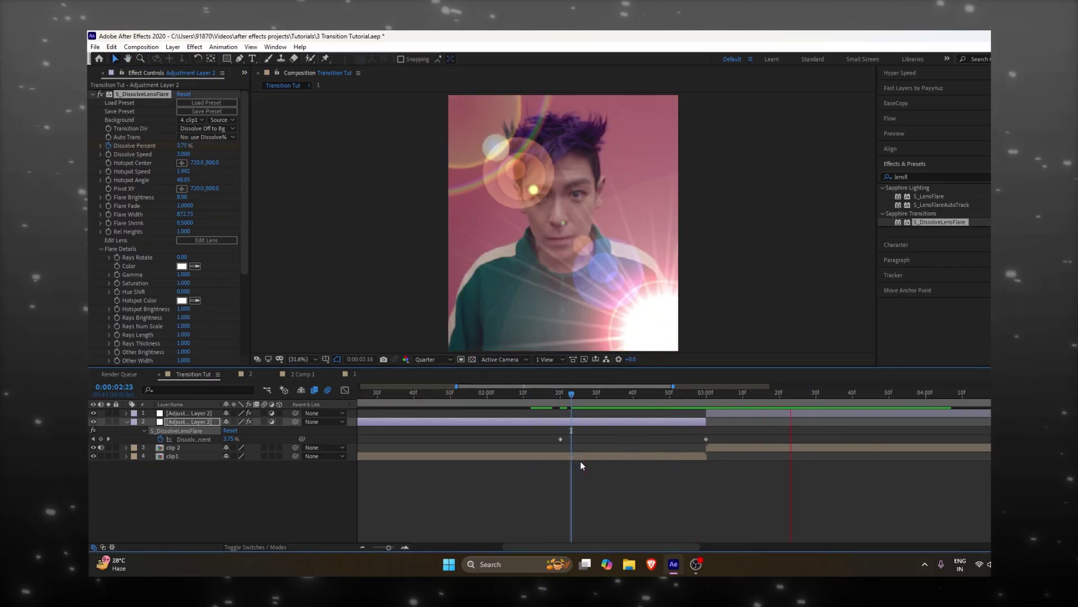
left_click(524, 393)
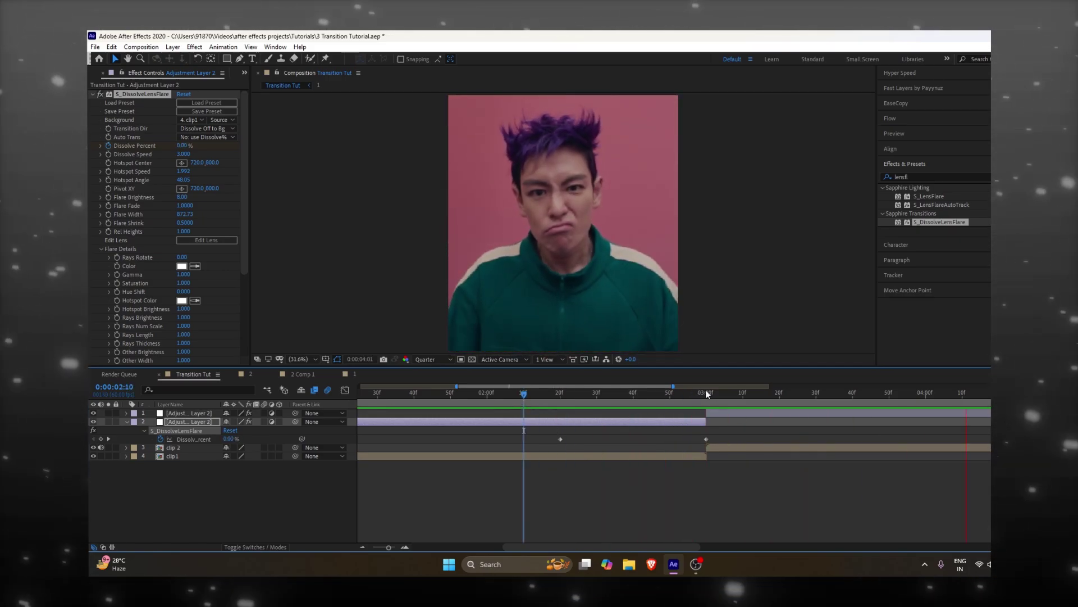
left_click(702, 393)
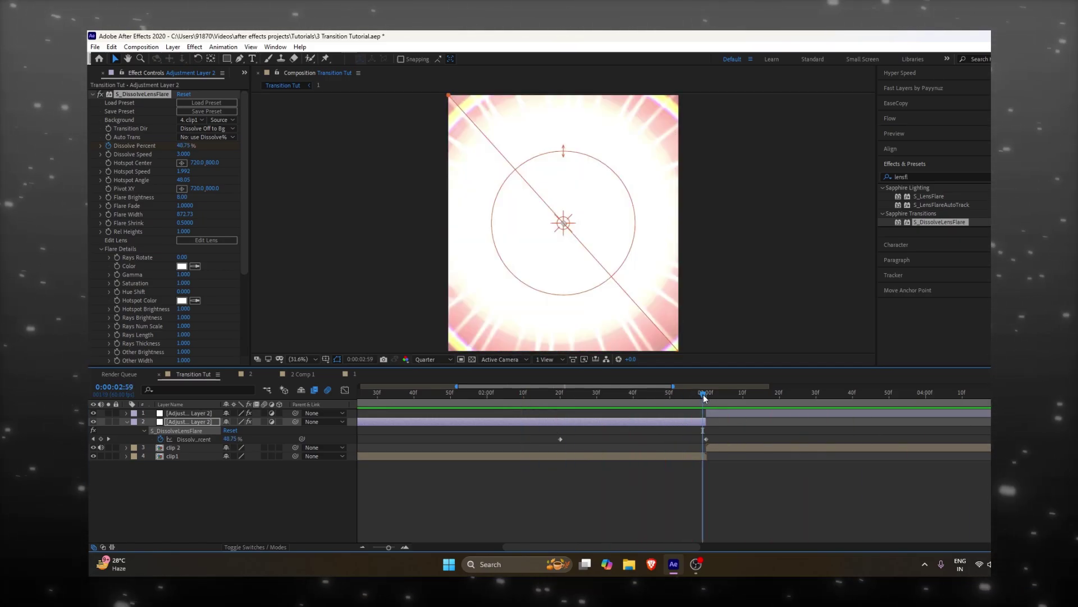
left_click(706, 394)
left_click_drag(753, 429, 517, 451)
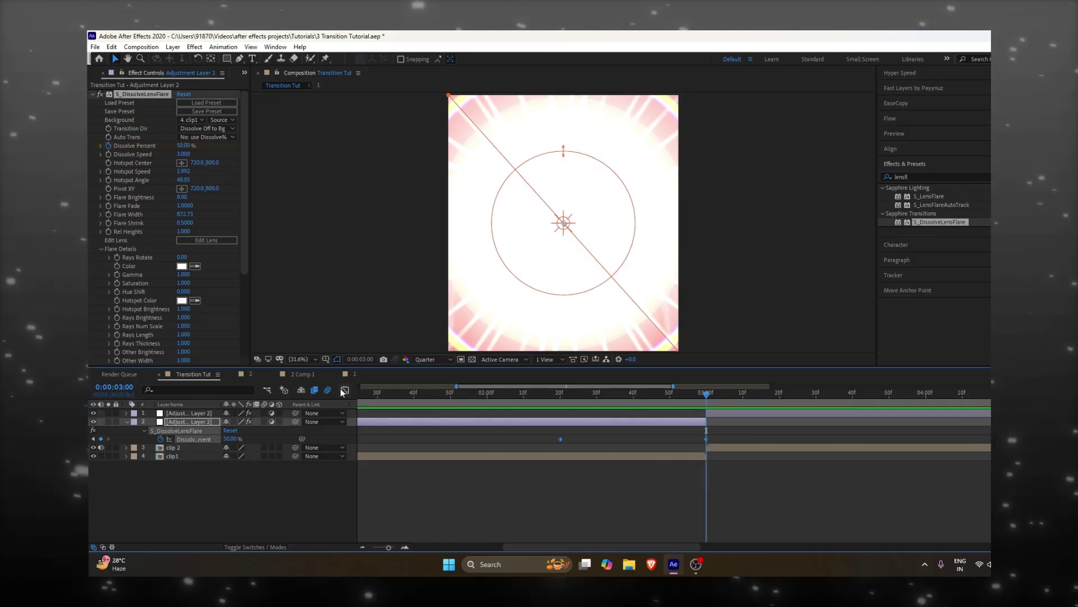
Easy Ease both keyframes and reshape the speed curve to spike sharply into 03:00.
key("F9")
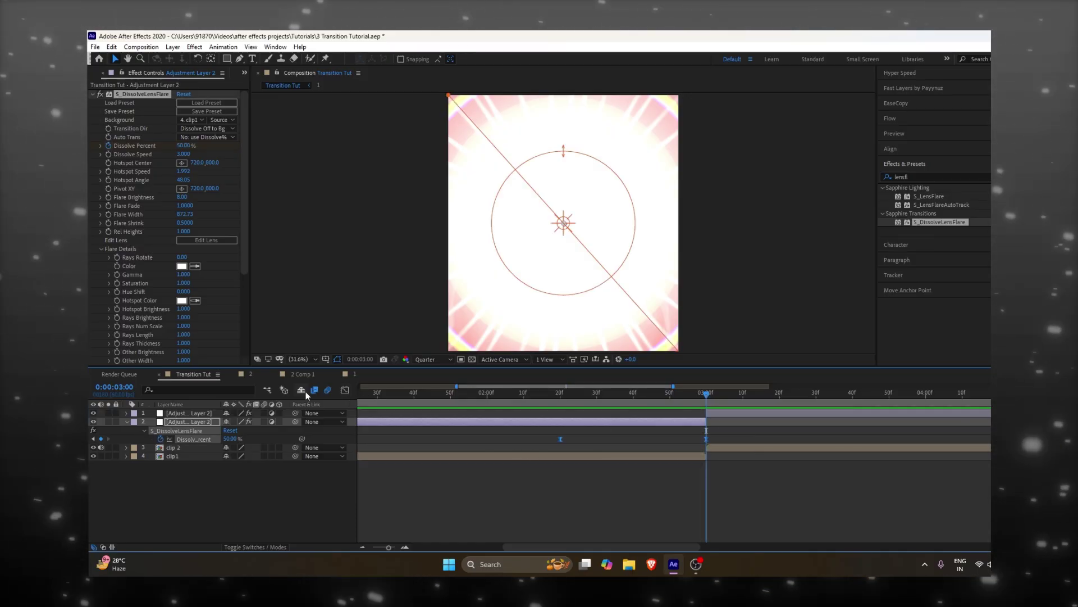
left_click(345, 390)
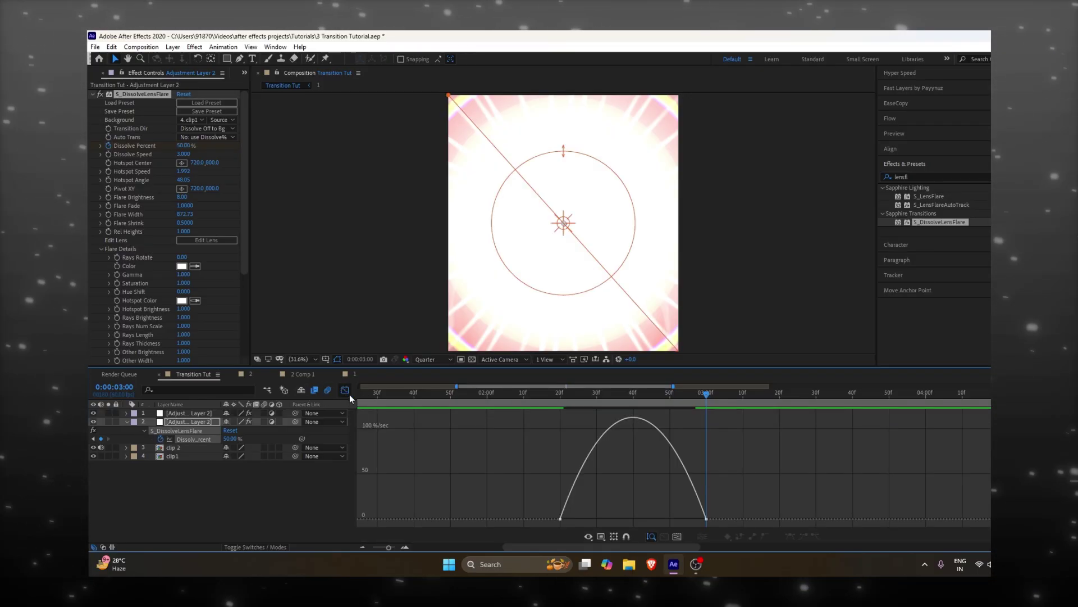
left_click(405, 547)
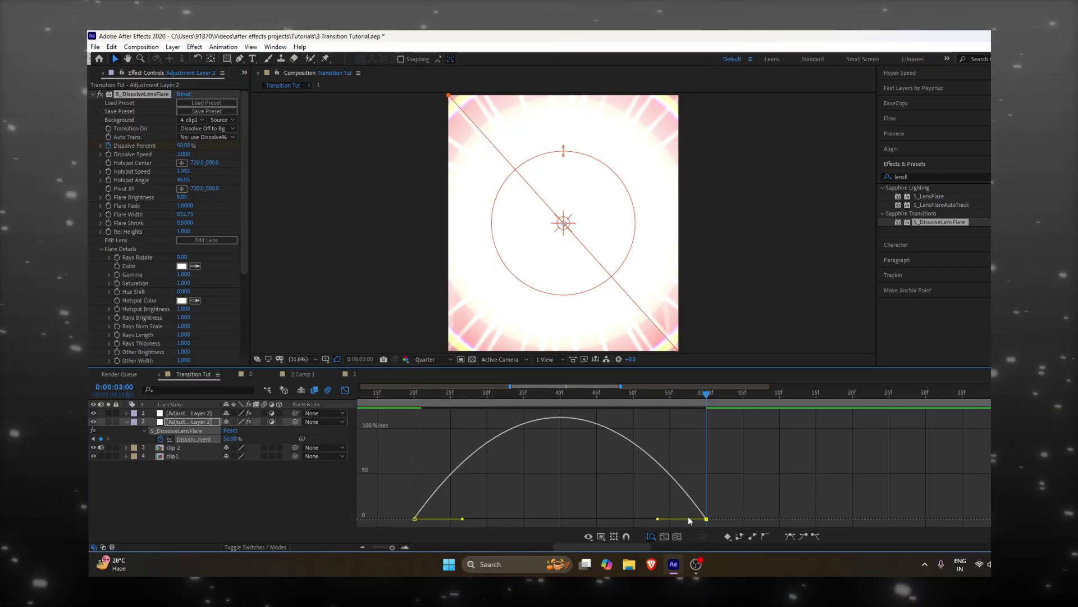
left_click_drag(660, 518, 720, 518)
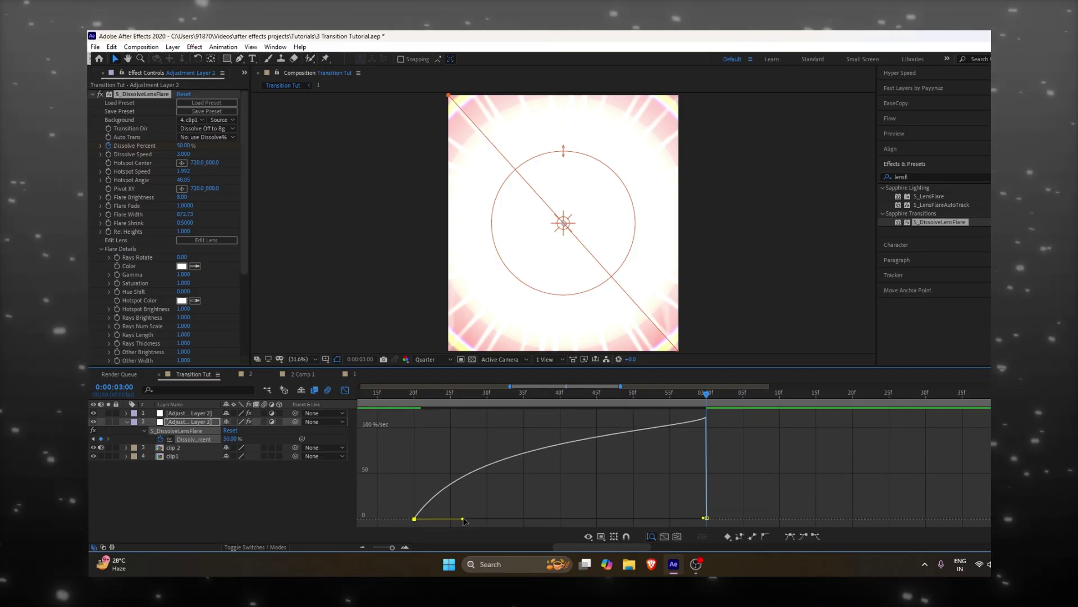
left_click_drag(463, 518, 631, 515)
Preview the eased flare transition from 02:20 to 03:00.
left_click(548, 471)
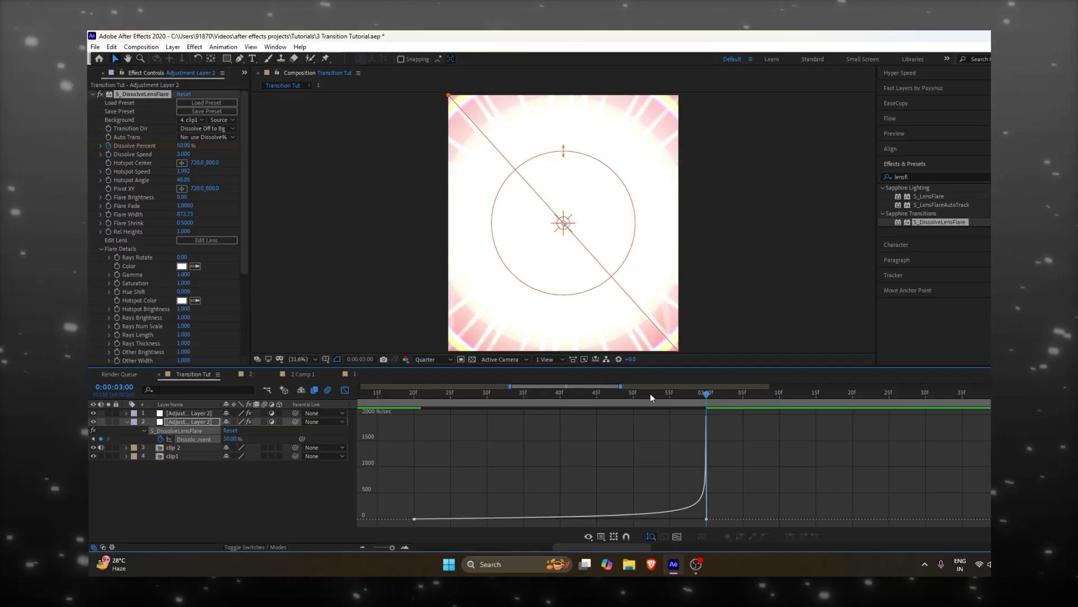
left_click_drag(650, 393, 416, 439)
key("space")
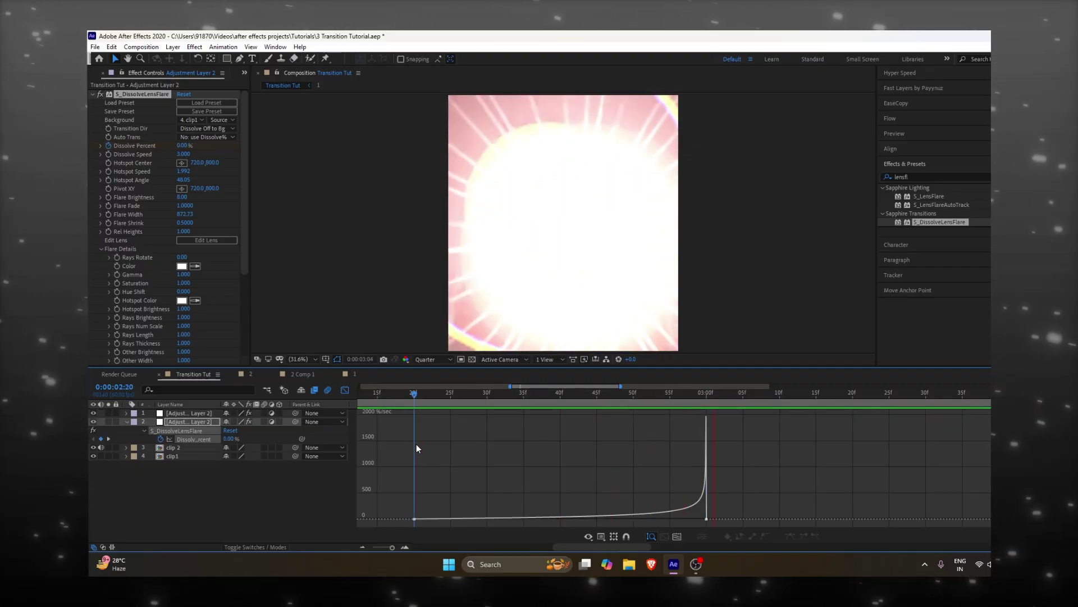
left_click(706, 393)
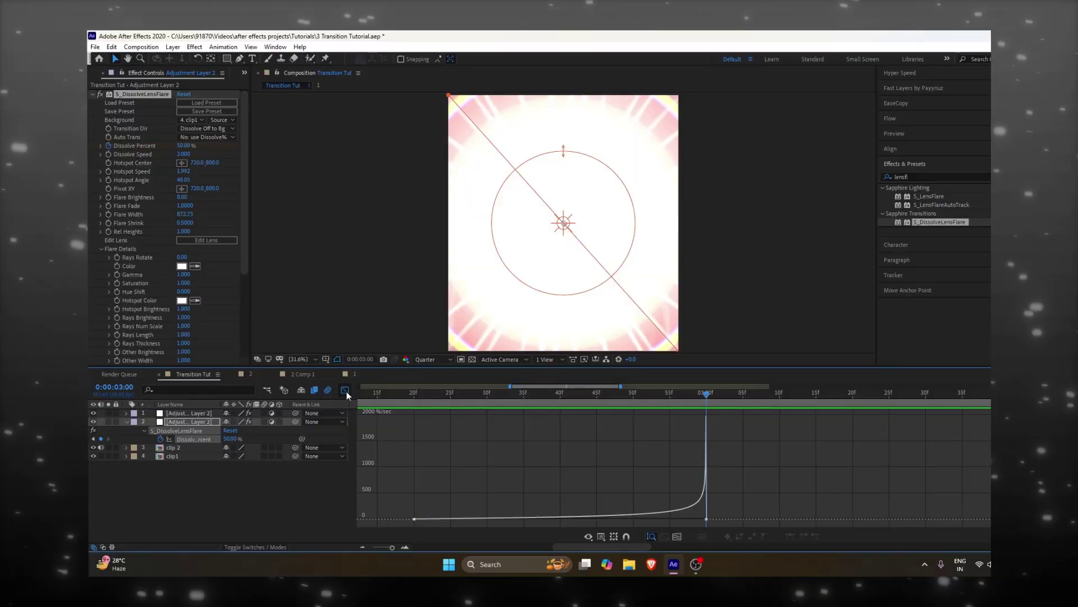
Give the top layer's dissolve 100% outgoing ease and near-zero influence at 03:00, then preview from 03:05.
left_click(345, 391)
left_click(716, 415, "shift")
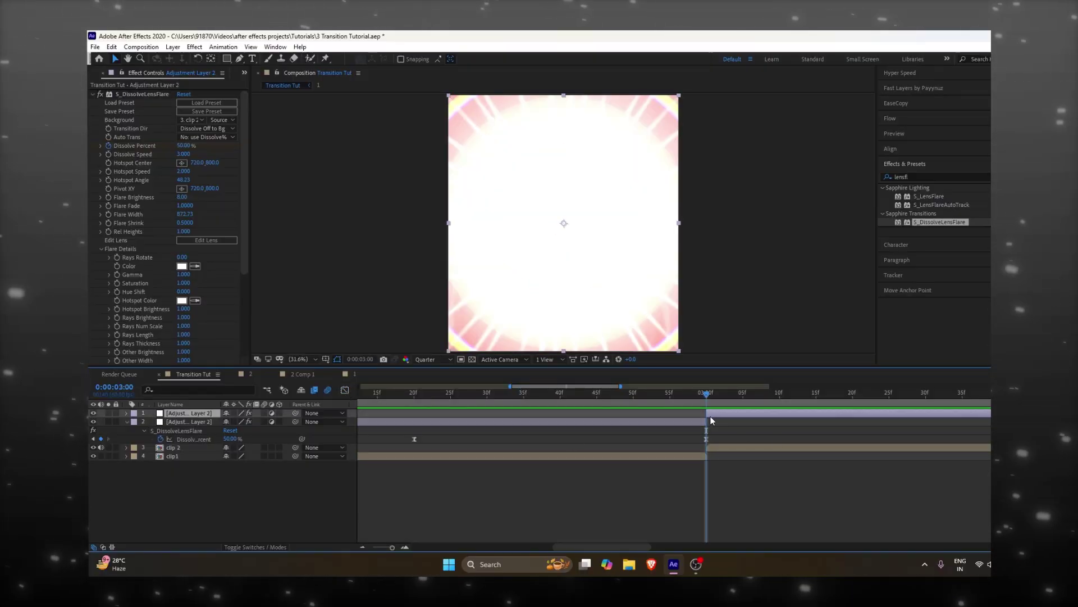
key("u")
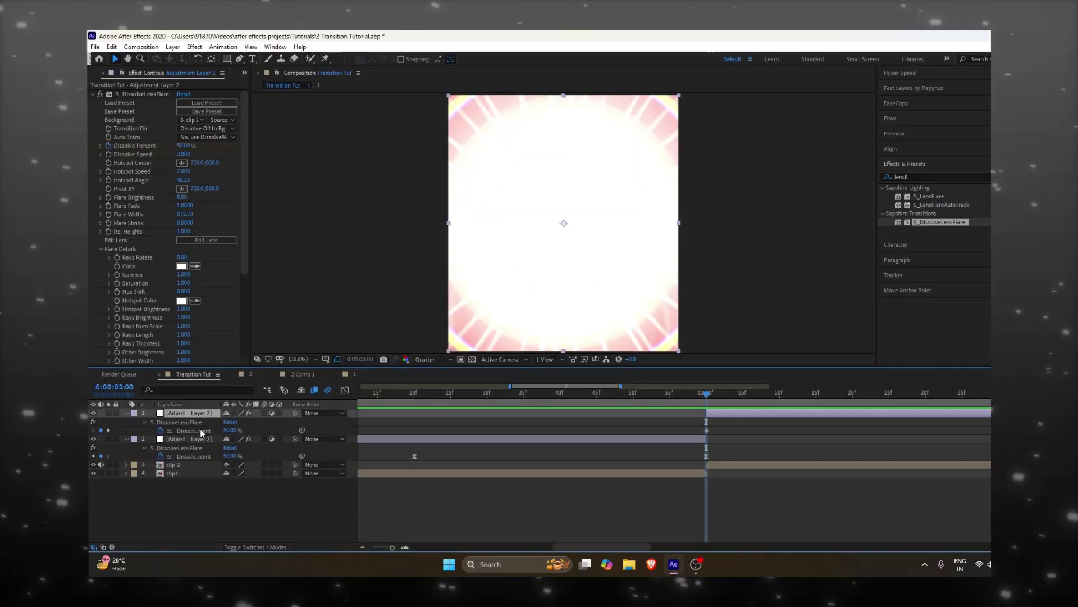
left_click(191, 430)
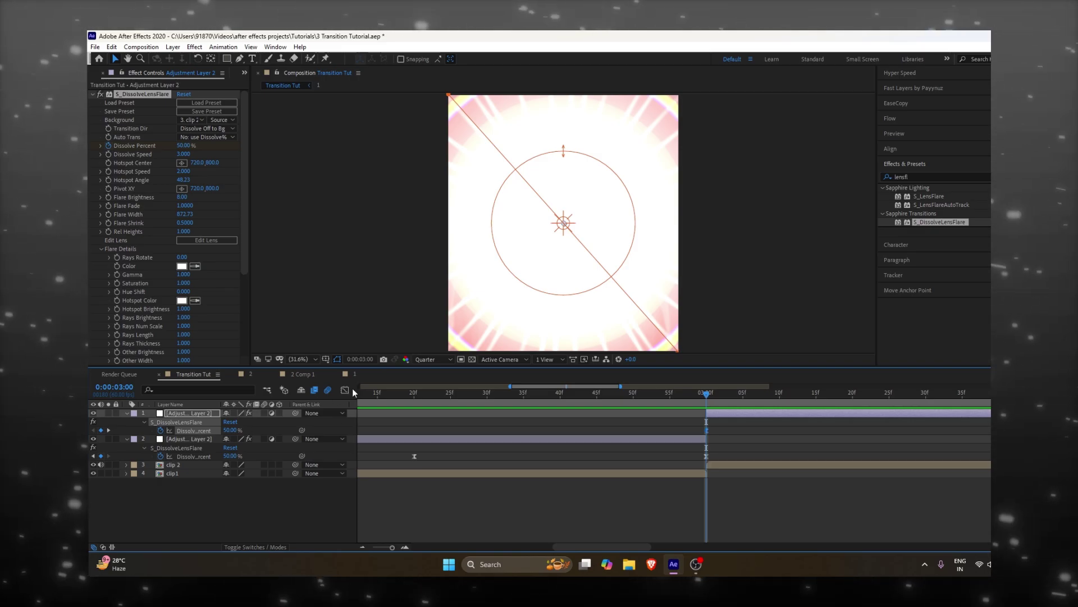
left_click(347, 390)
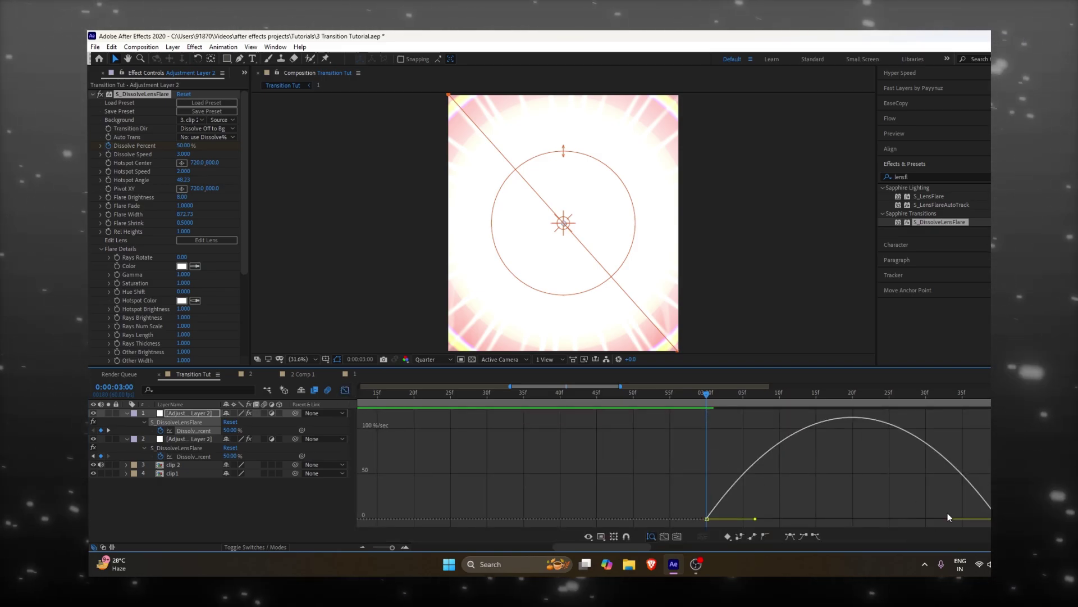
left_click_drag(952, 518, 802, 518)
left_click_drag(787, 446, 657, 534)
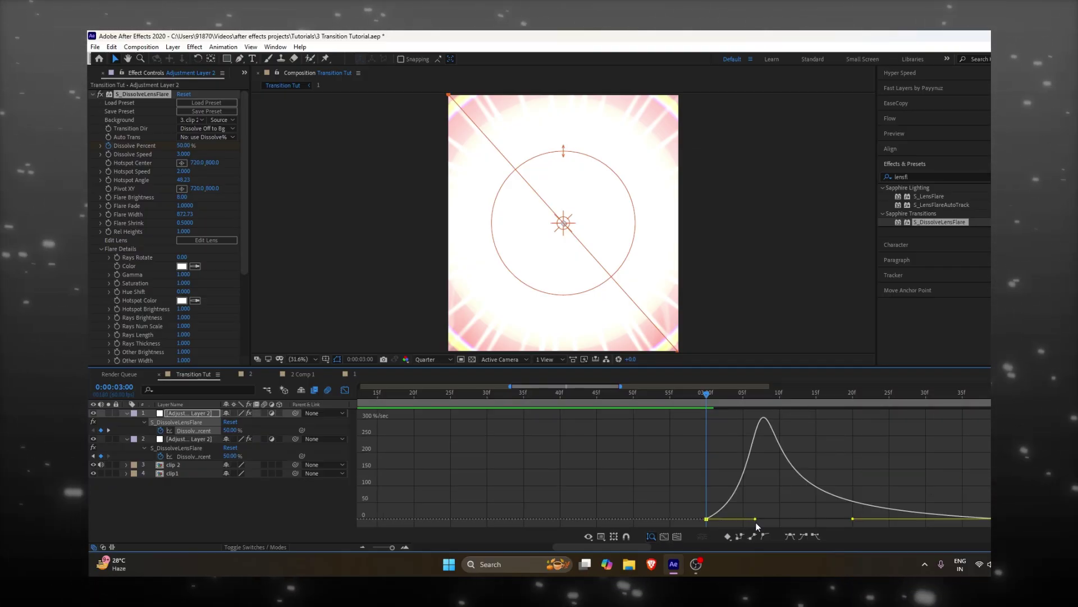
left_click_drag(756, 521, 705, 517)
left_click(740, 395)
key("space")
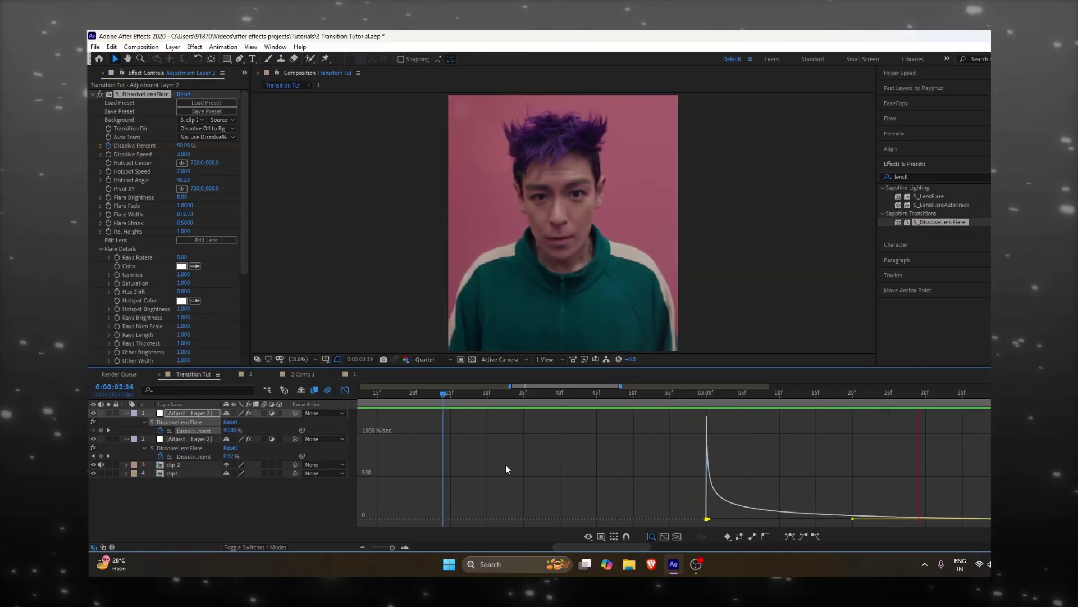
Preview the lens-flare transition, stepping back from 03:00 to the 02:00 keyframe.
left_click(344, 391)
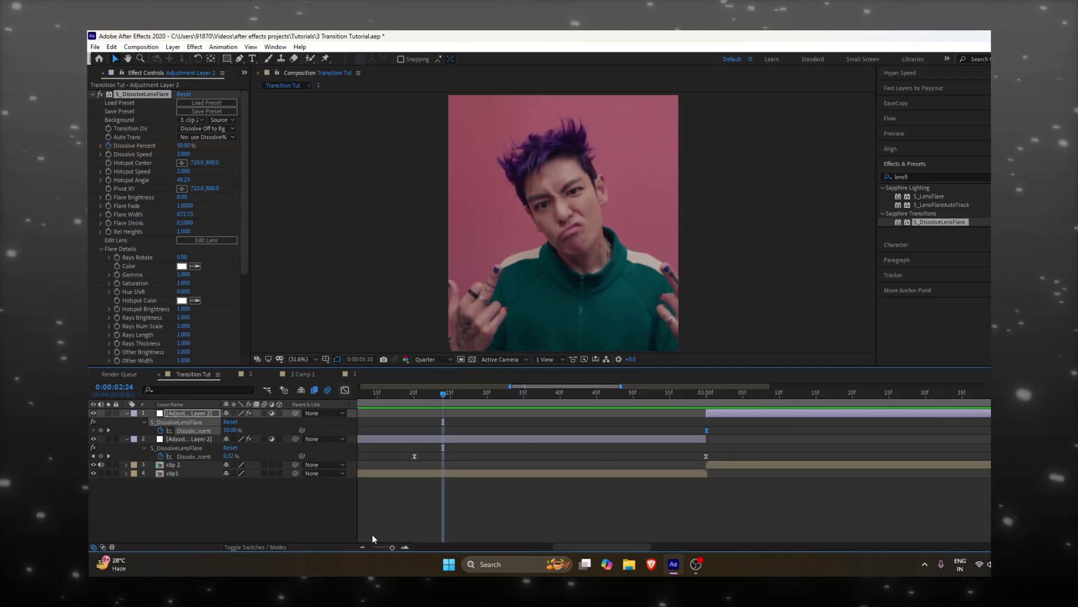
left_click(363, 547)
left_click_drag(498, 396, 412, 420)
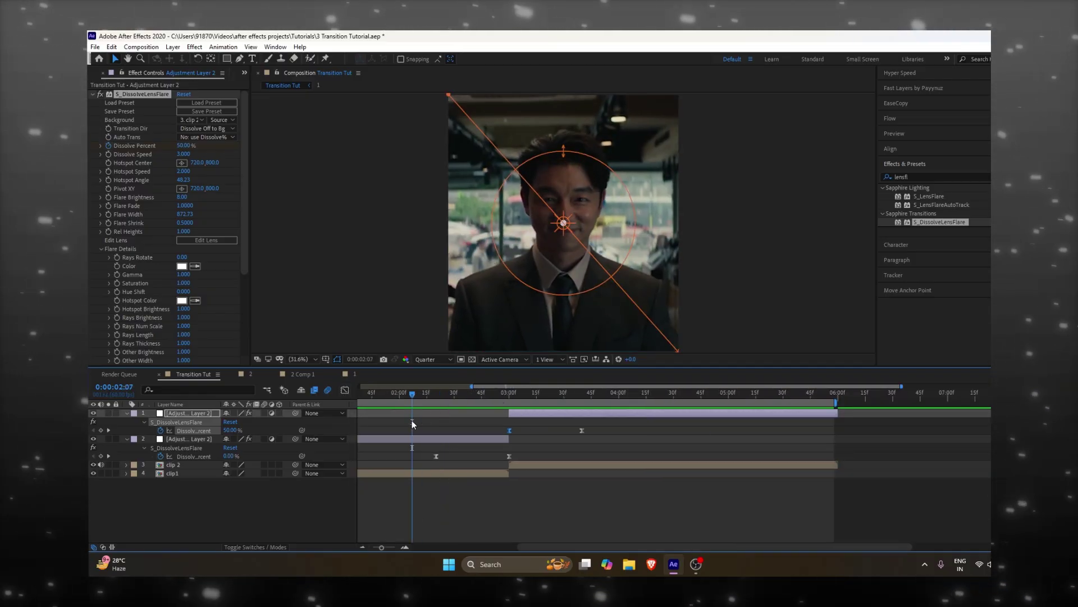
key("space")
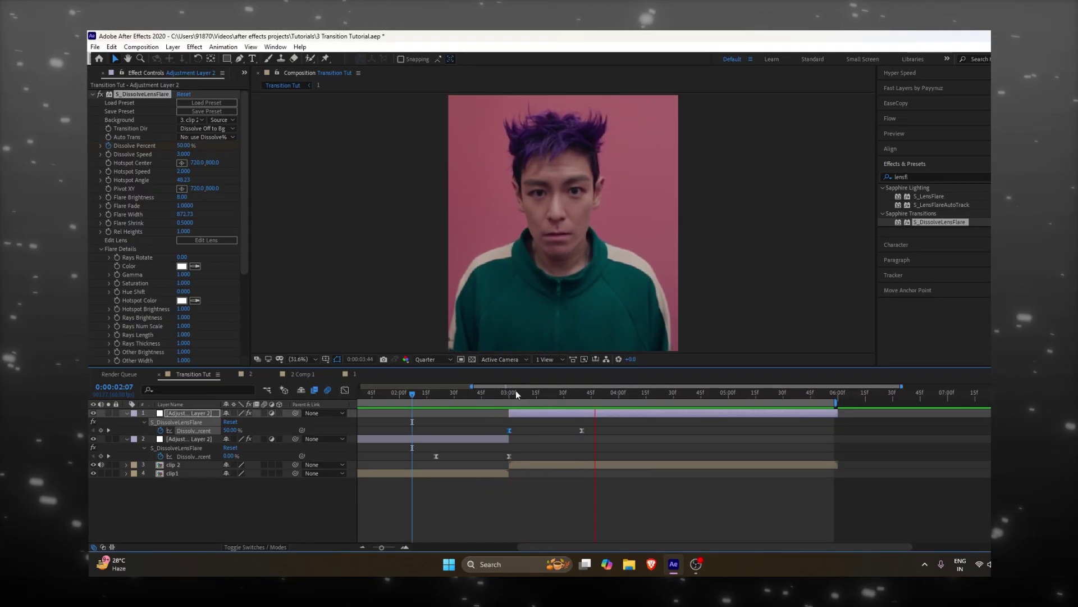
left_click(508, 393)
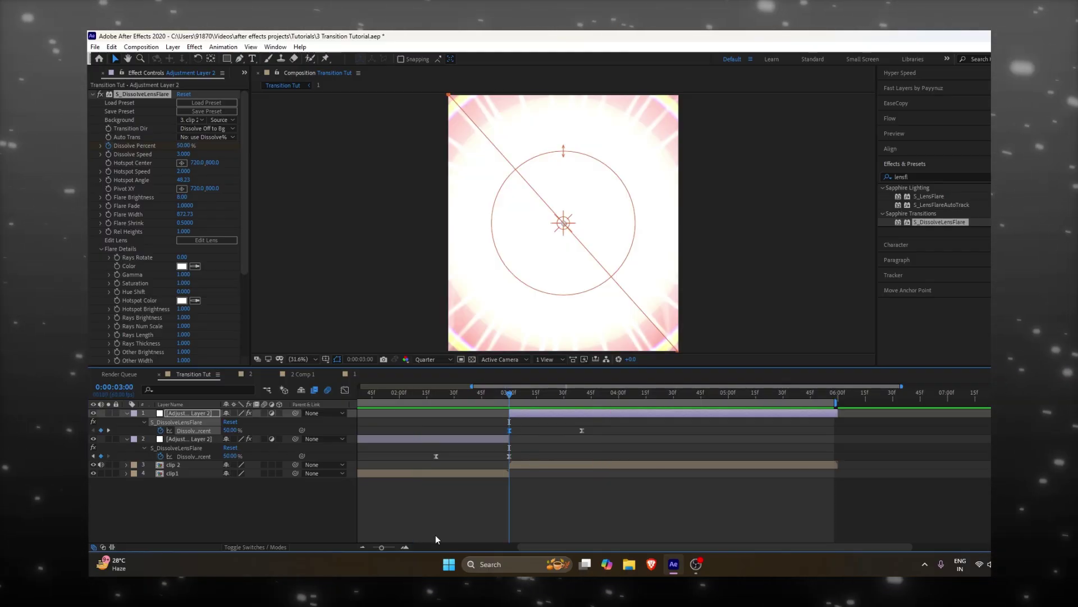
left_click_drag(564, 548, 518, 552)
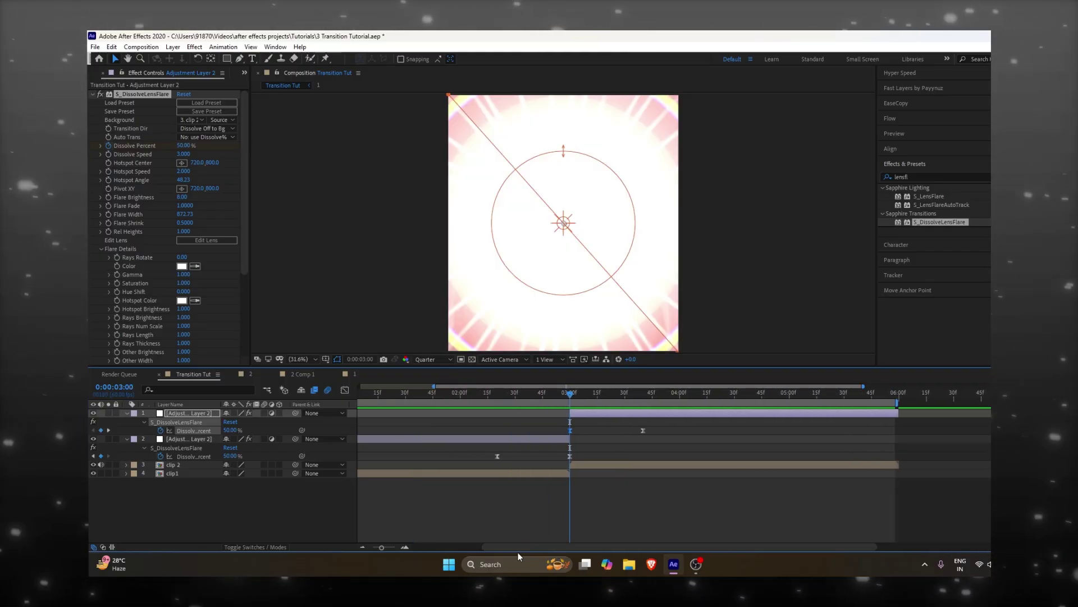
key("shift+Page_Up")
key("shift+Page_Up")
key("shift+Page_Up")
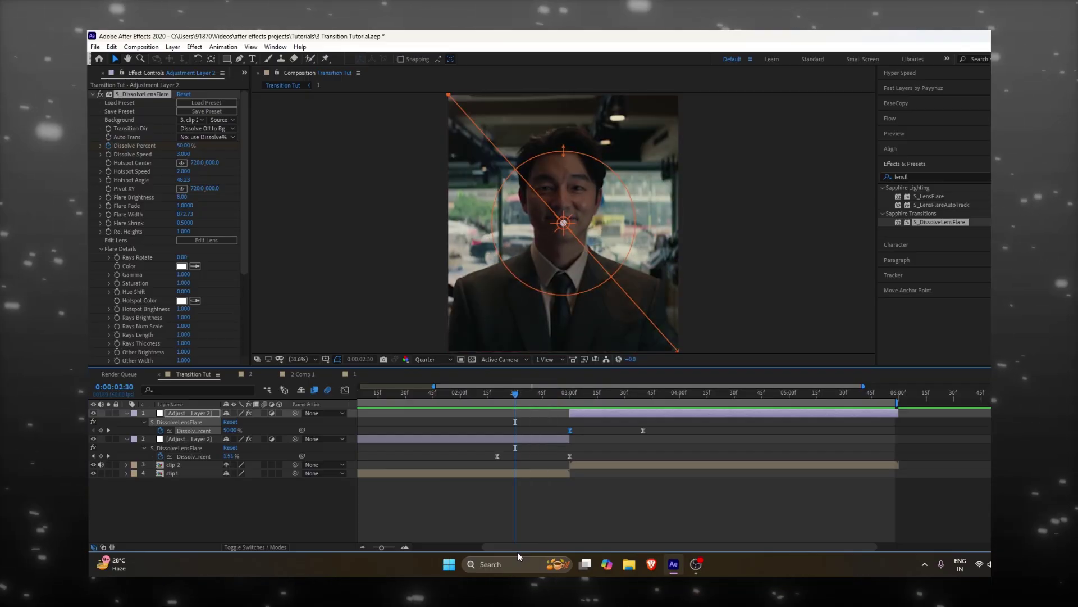
key("shift+Page_Up")
key("shift+Page_Up")
key("shift+Page_Up")
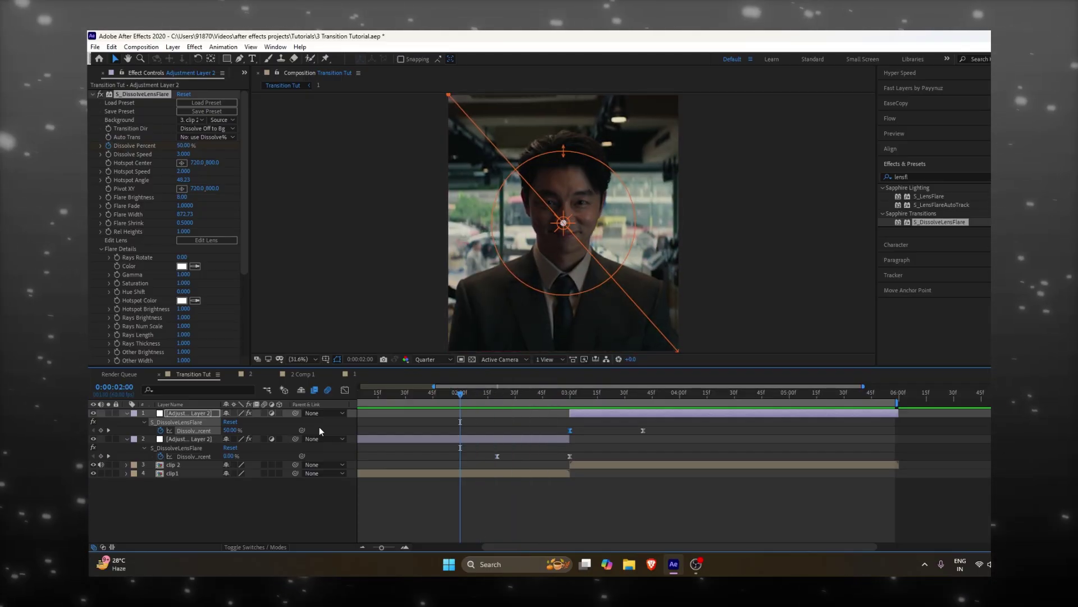
left_click_drag(460, 393, 477, 415)
left_click(407, 546)
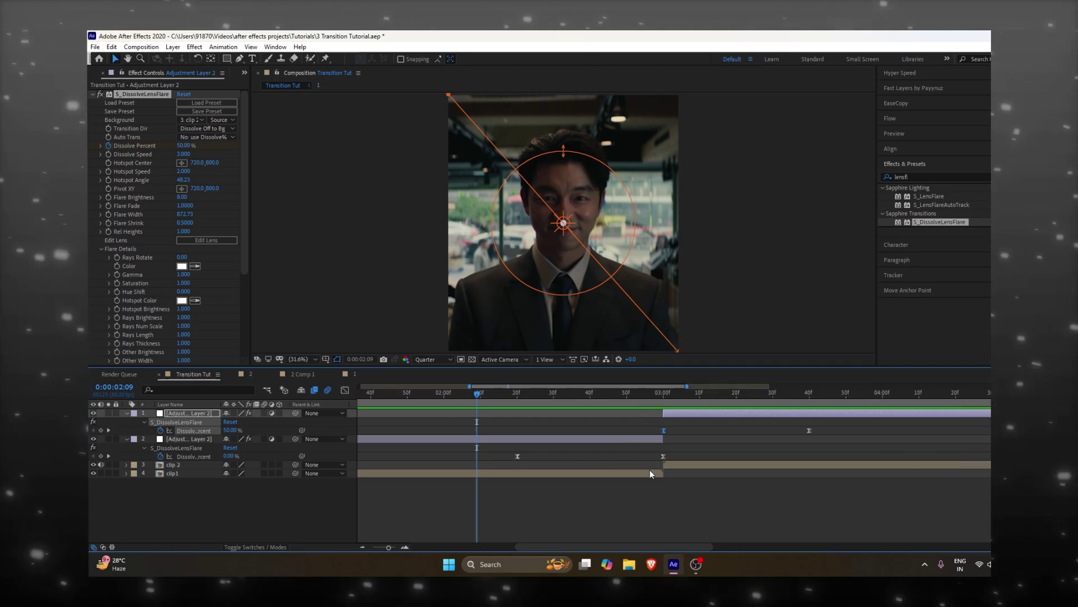
Move layer 1's end Dissolve Percent keyframe to about 03:40 and preview.
left_click_drag(671, 449, 445, 467)
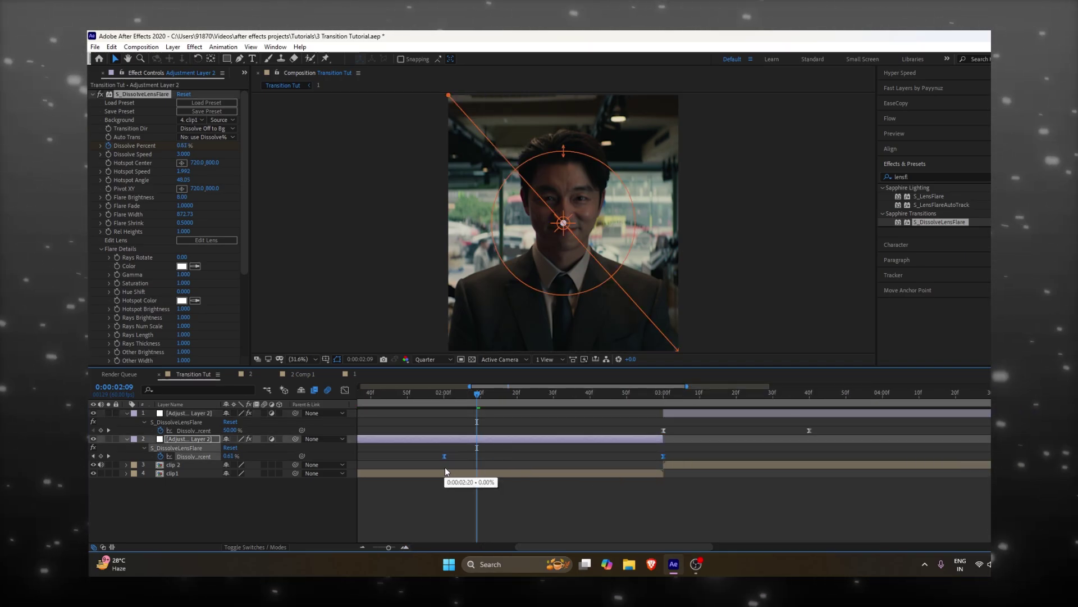
left_click_drag(838, 427, 629, 440)
left_click_drag(809, 430, 883, 430)
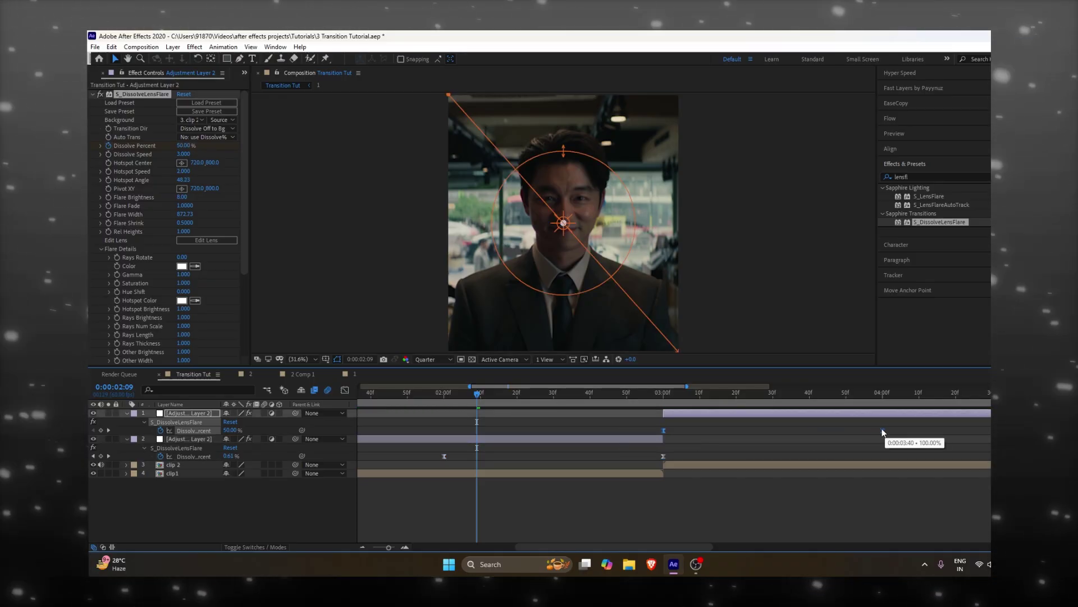
key("space")
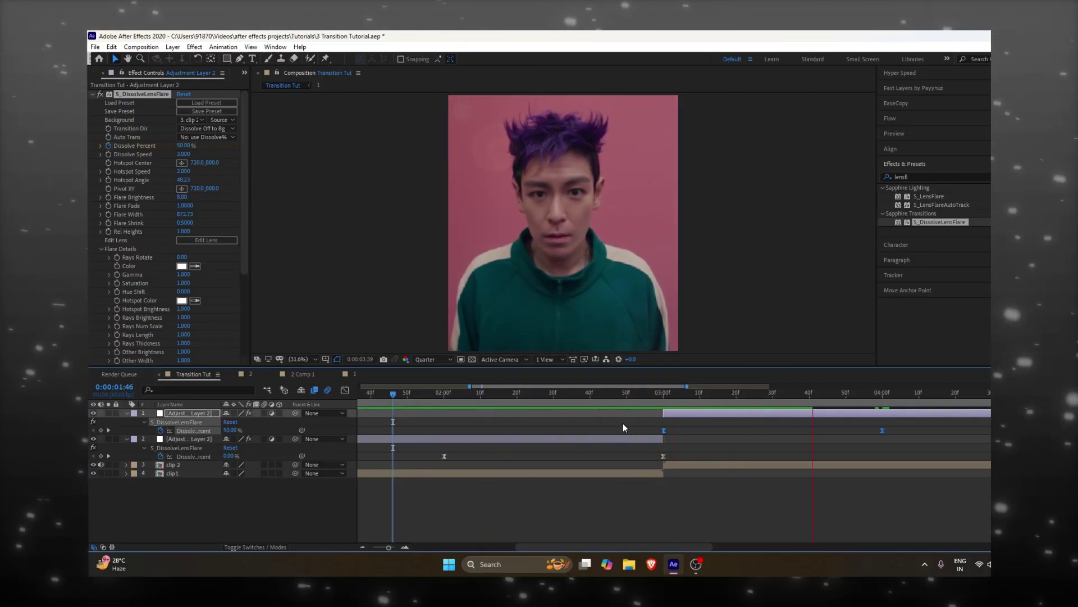
key("space")
Trim Adjustment Layer 2 to start at 02:00 and layer 1 to end at 04:00.
key("minus")
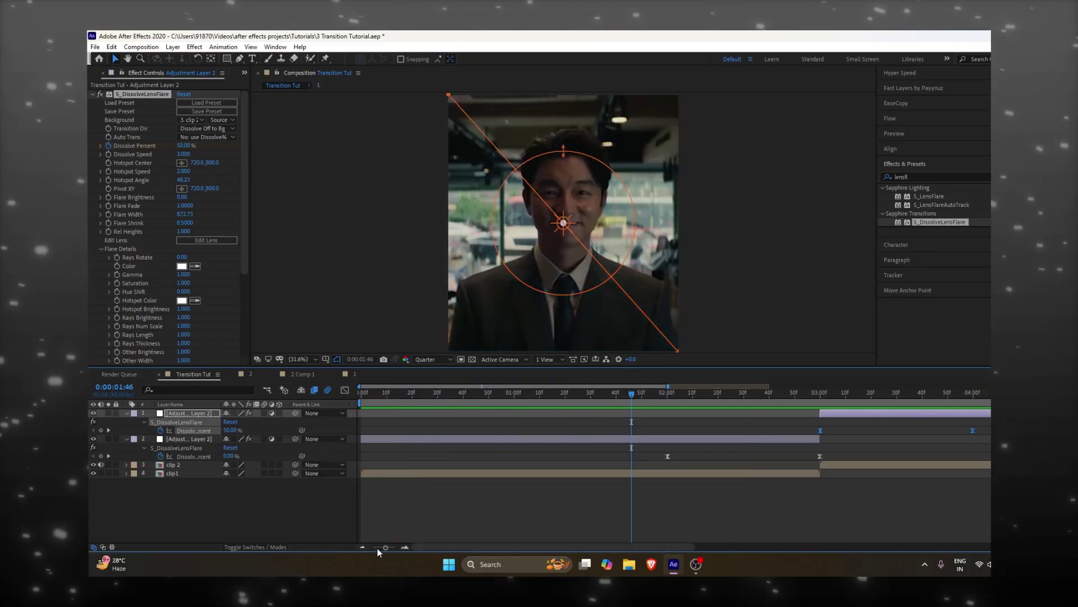
left_click(363, 547)
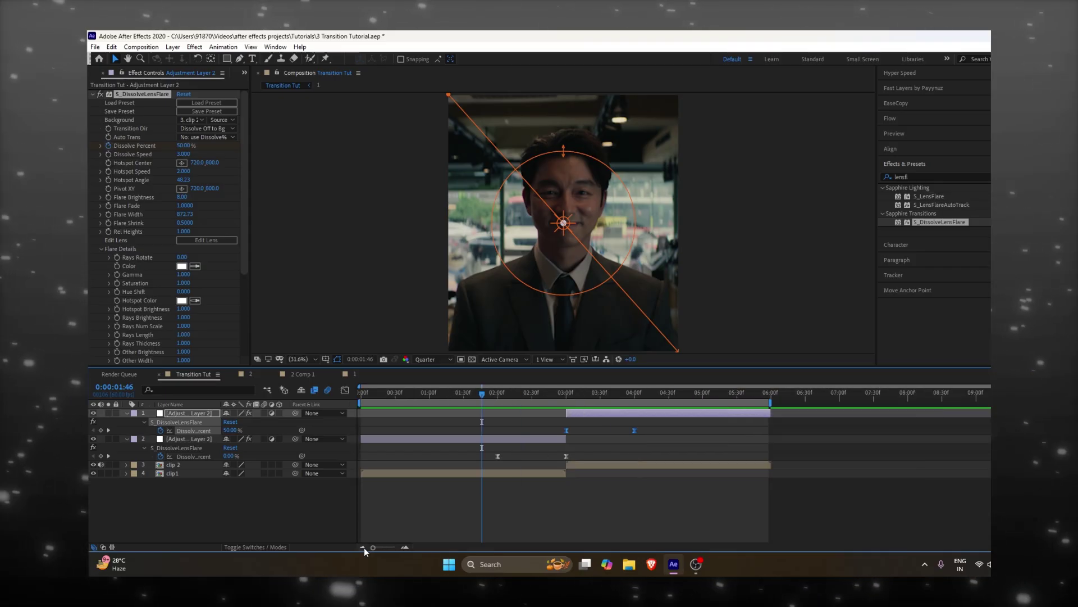
key("space")
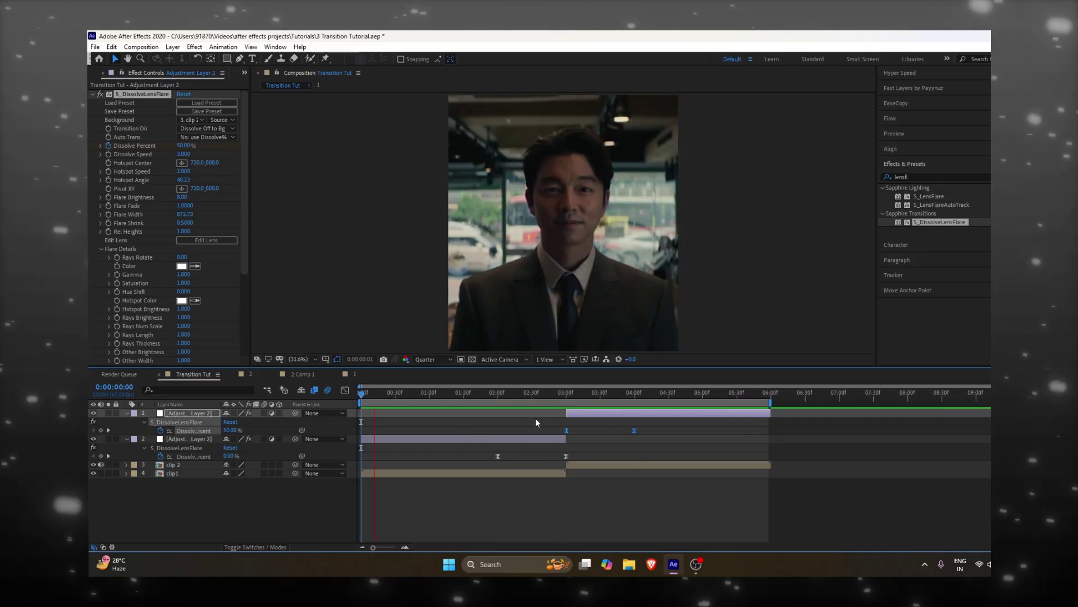
left_click(498, 393)
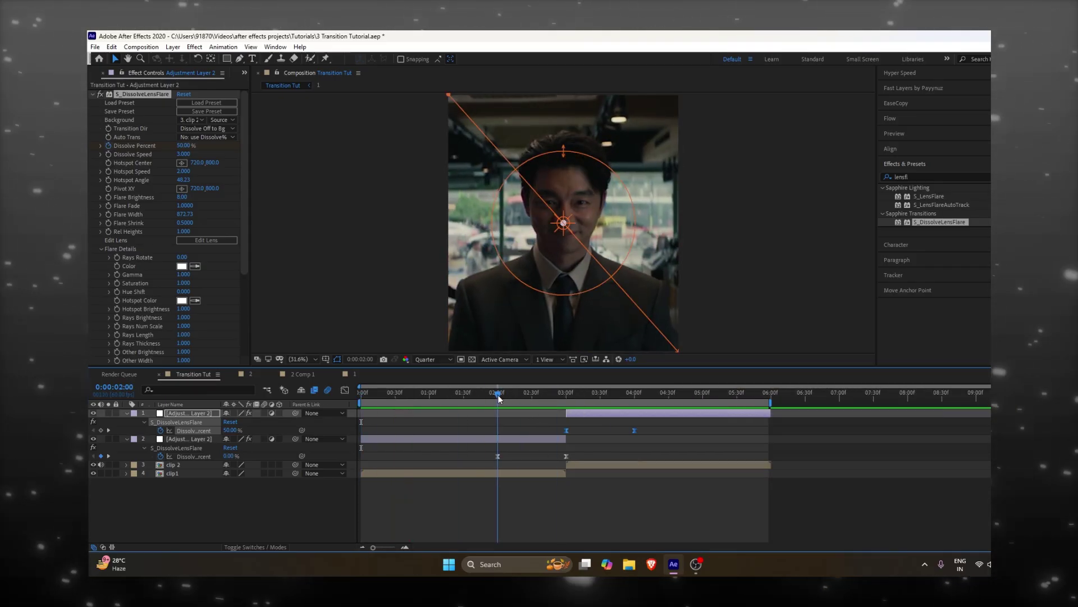
left_click(495, 439)
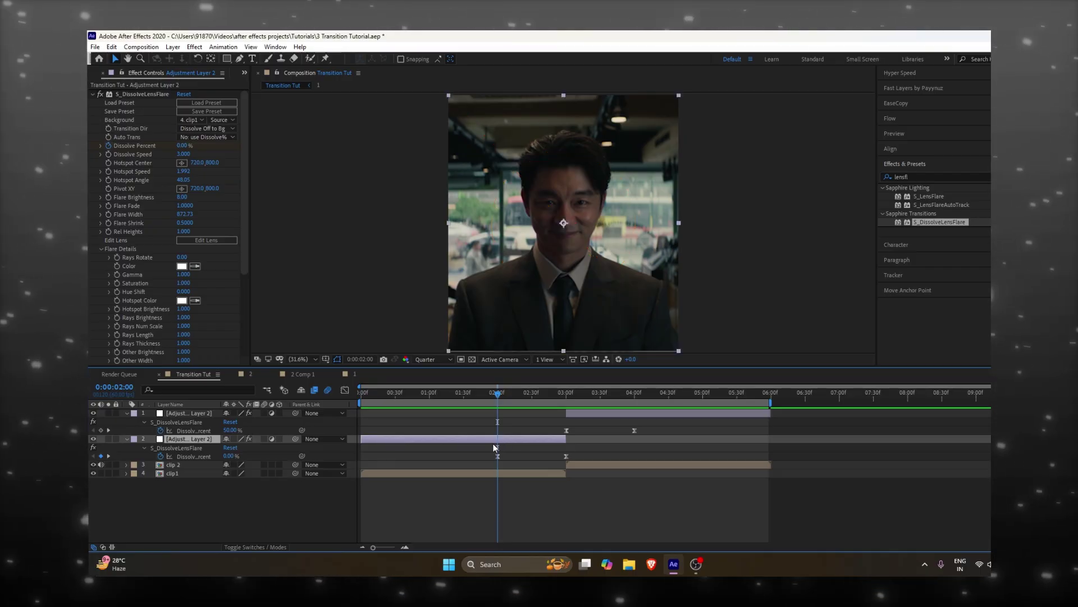
key("ctrl+z")
key("ctrl+z")
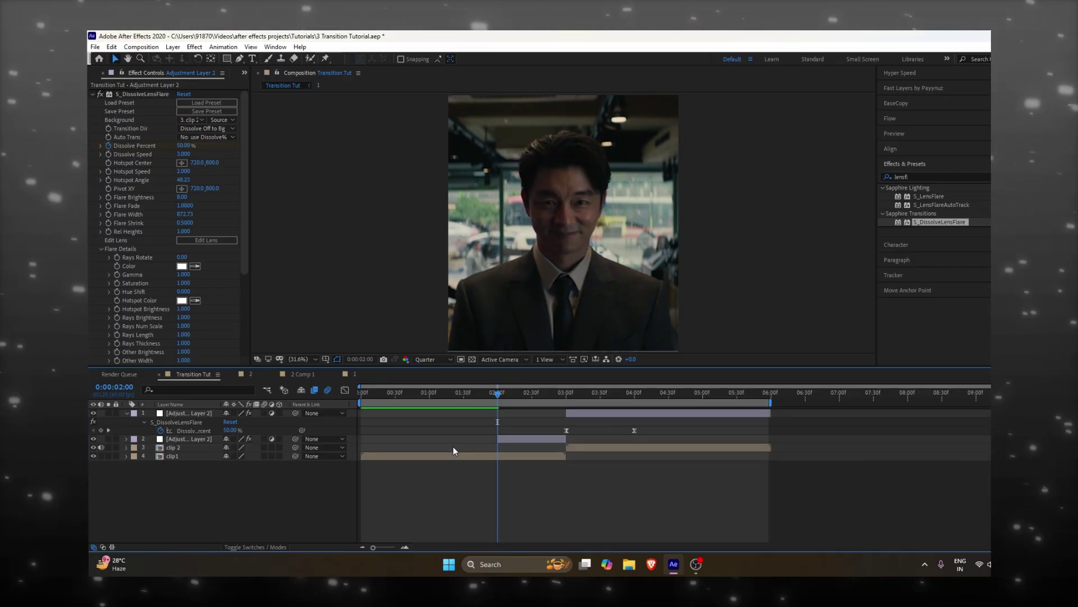
left_click_drag(629, 395, 635, 395)
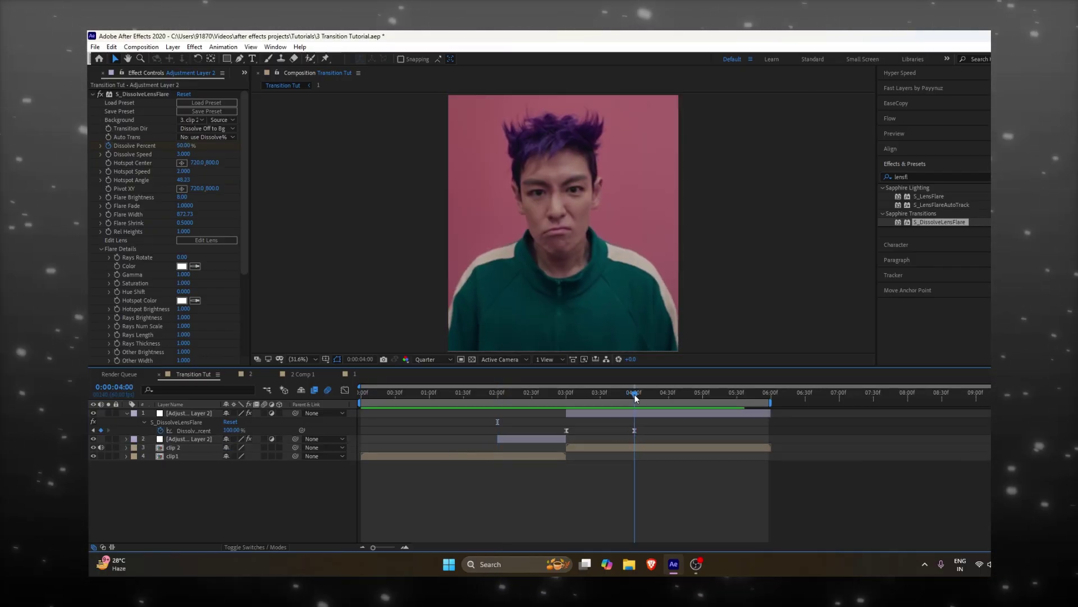
left_click(640, 412)
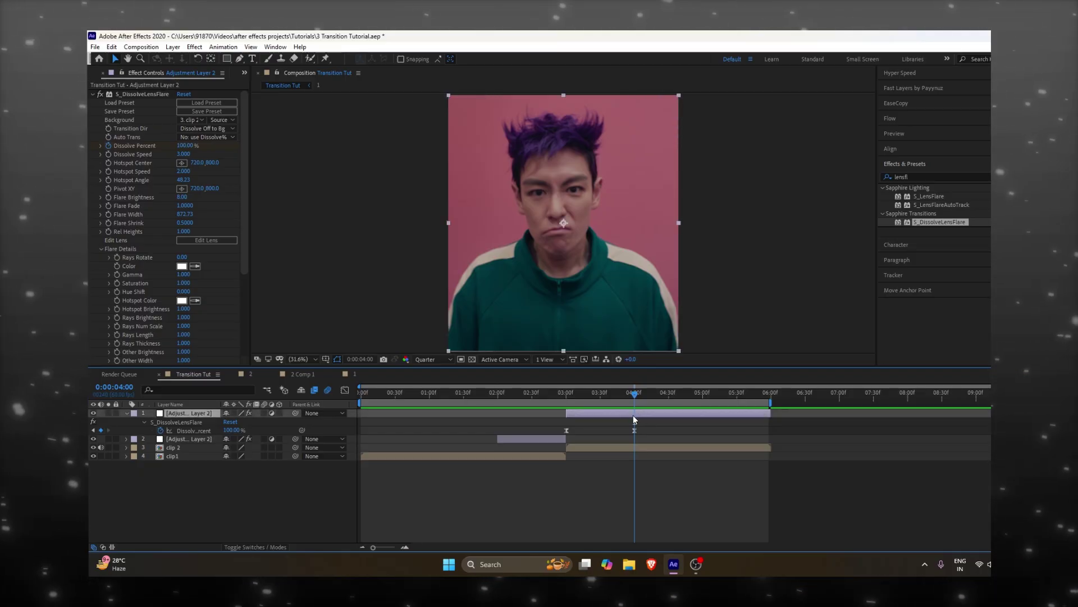
key("alt+bracketright")
left_click_drag(653, 389, 577, 392)
left_click(494, 418)
End the work area at 4:00 and slide clip 4 to start at 01:00 over Clip 3.
key("space")
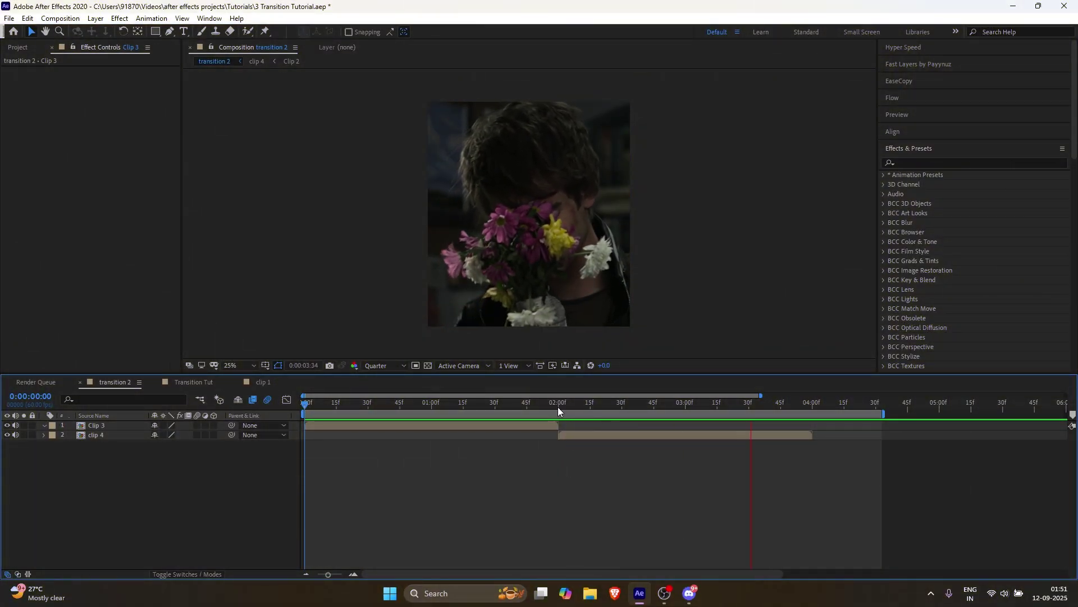
left_click_drag(558, 407, 803, 435)
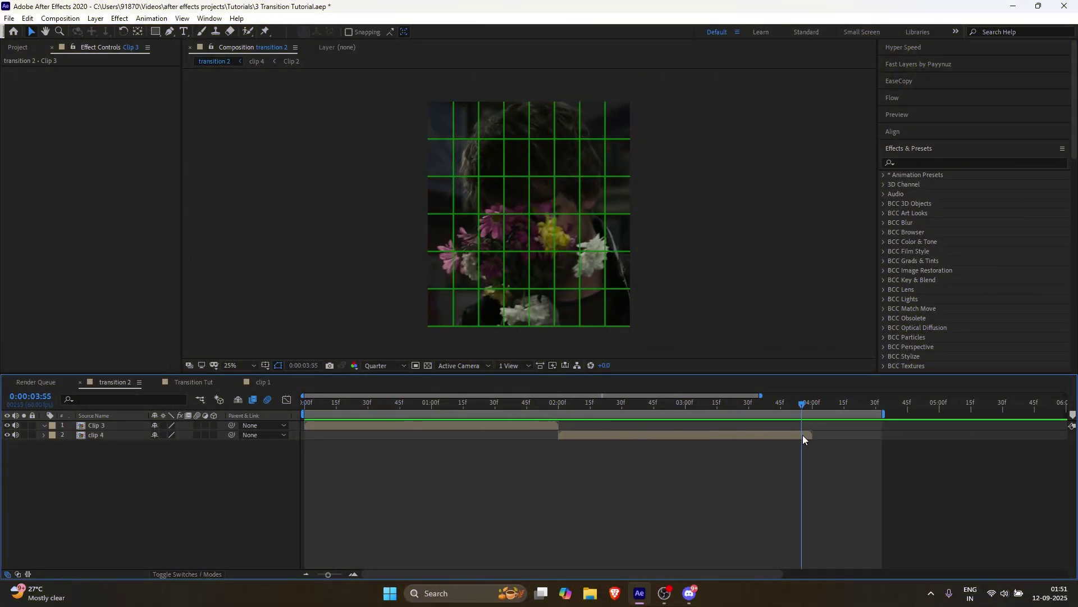
key("n")
mouse_move(569, 400)
left_mouse_down()
mouse_move(559, 399)
mouse_move(580, 400)
left_mouse_up()
left_click_drag(599, 436, 431, 420)
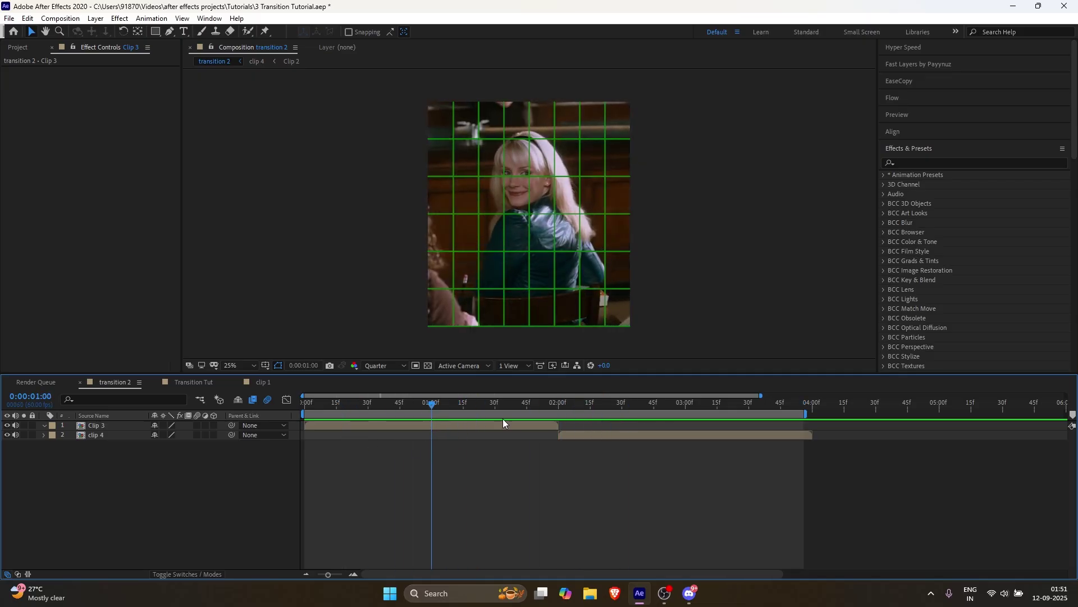
left_click_drag(571, 432, 443, 449)
left_click(354, 574)
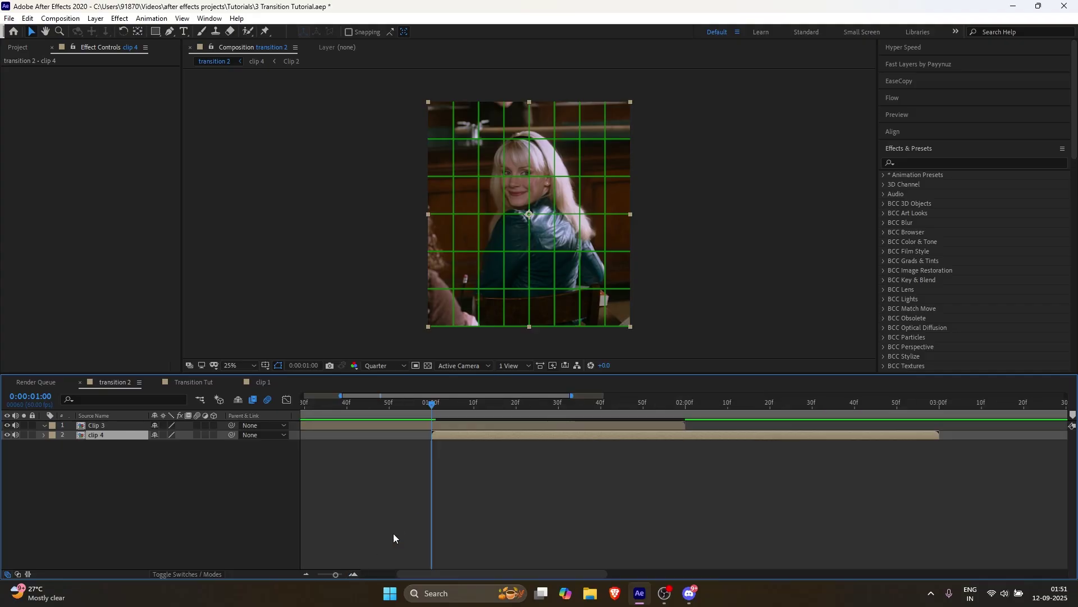
left_click(433, 427)
Apply Sapphire's S_WipeClock effect to Clip 3, found by searching 'clock'.
left_click(905, 162)
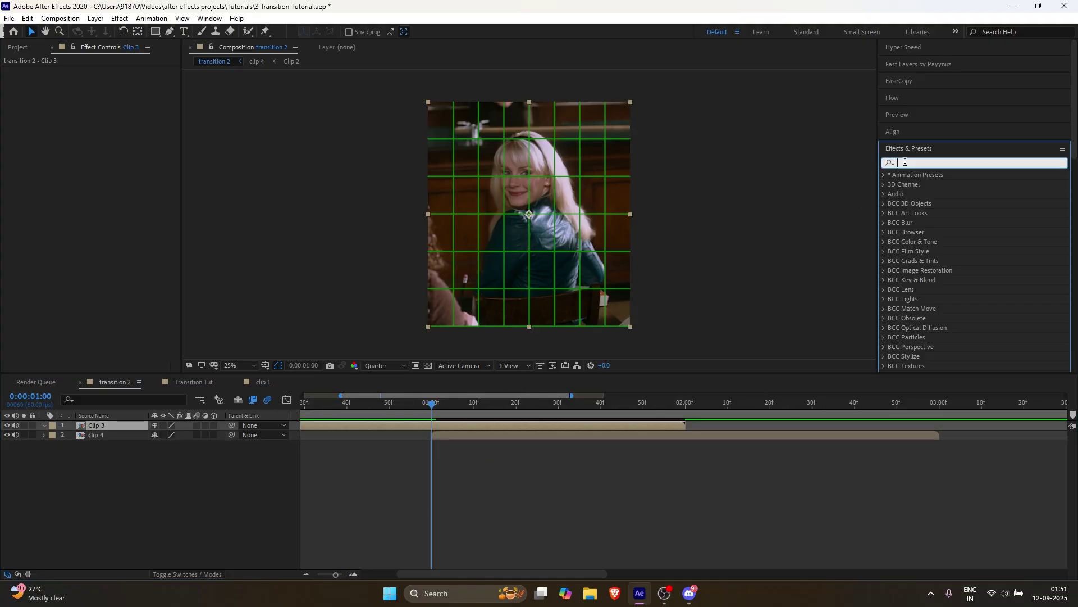
type("cloc")
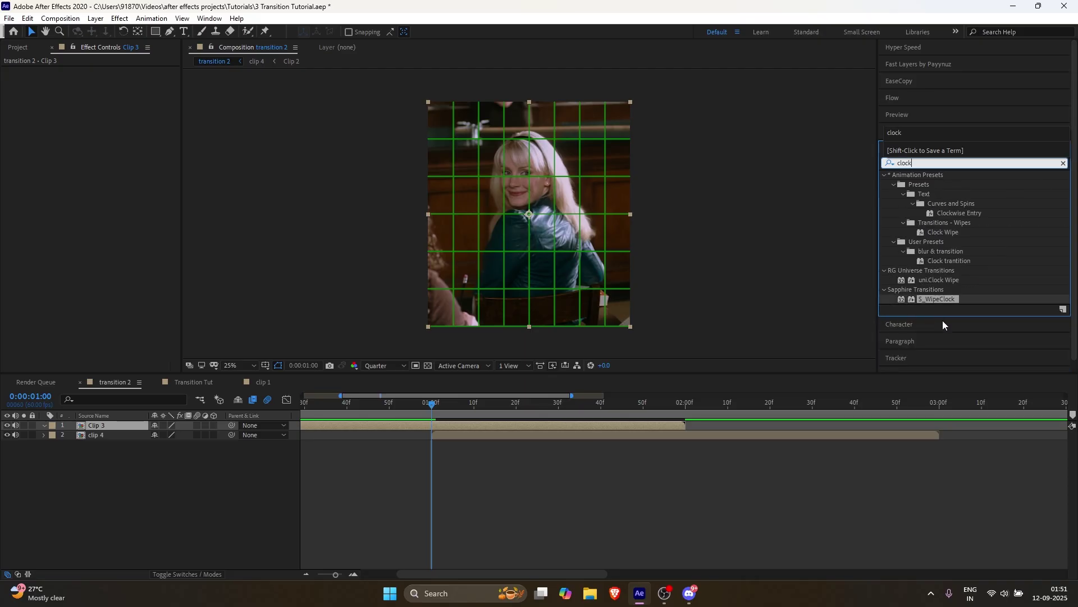
type("k")
double_click(938, 298)
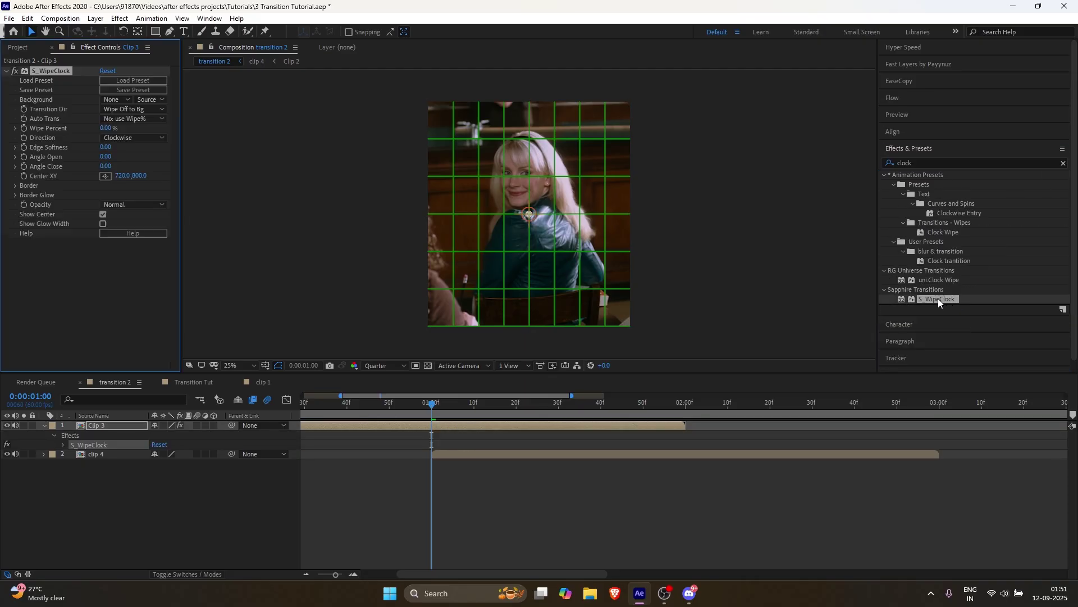
Keyframe Wipe Percent from 0% at 1:00 to 100% at 2:00, then save.
left_click(23, 129)
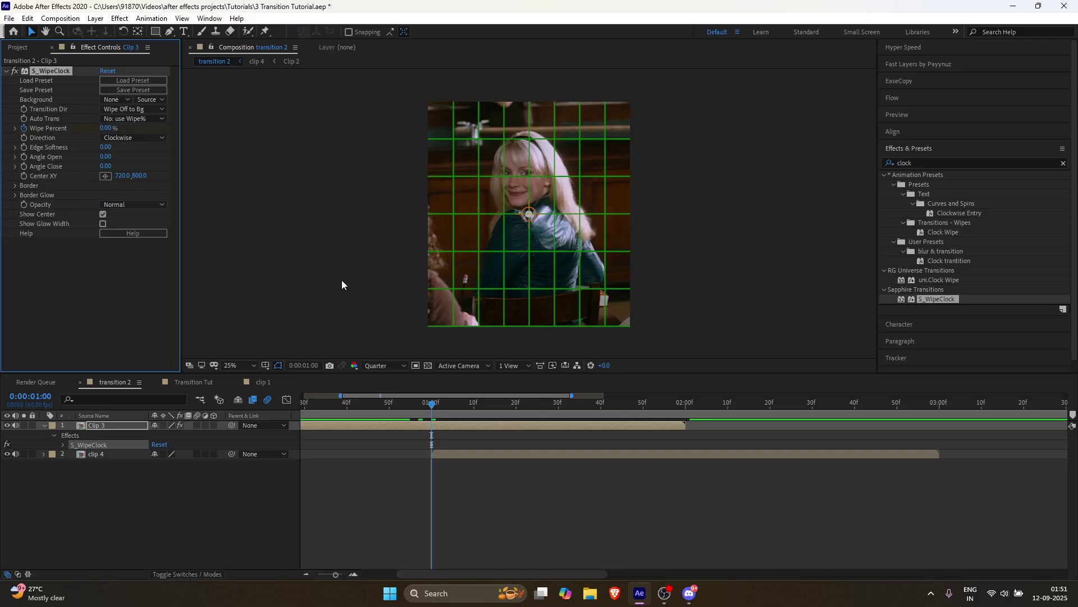
key("u")
left_click(685, 408)
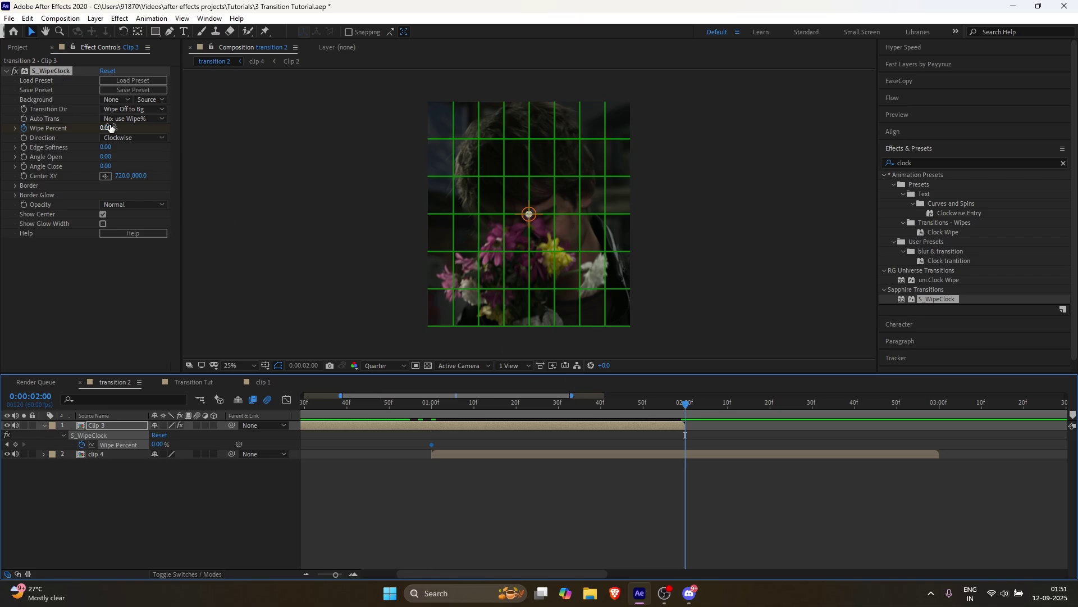
left_click_drag(107, 127, 373, 153)
key("ctrl+s")
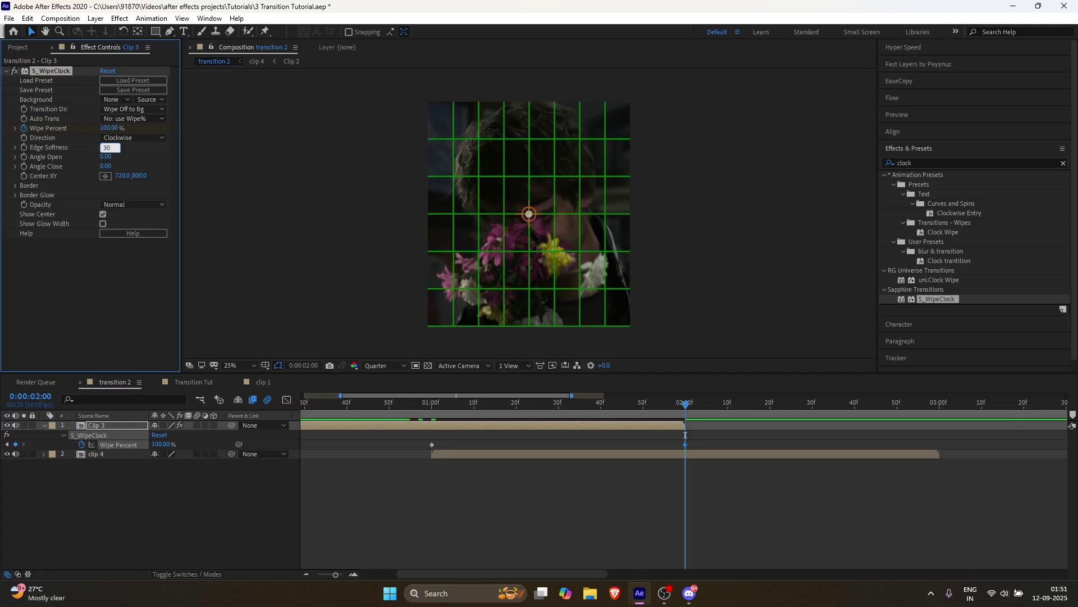
Set Edge Softness to 30 and ease both Wipe Percent keyframes in the Graph Editor.
left_click(584, 427)
key("u")
key("u")
key("u")
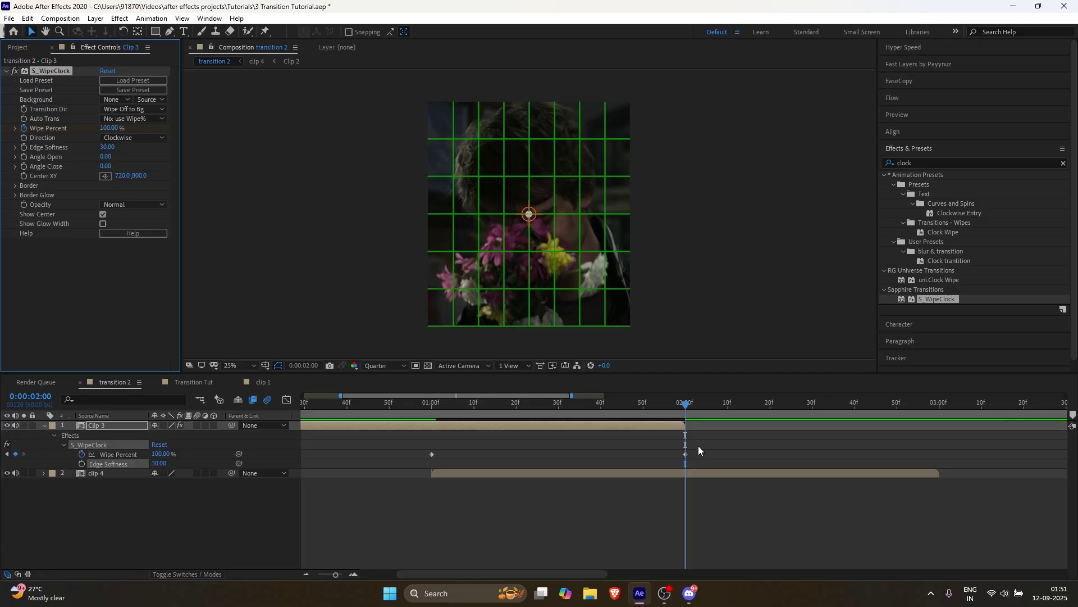
left_click_drag(699, 446, 394, 459)
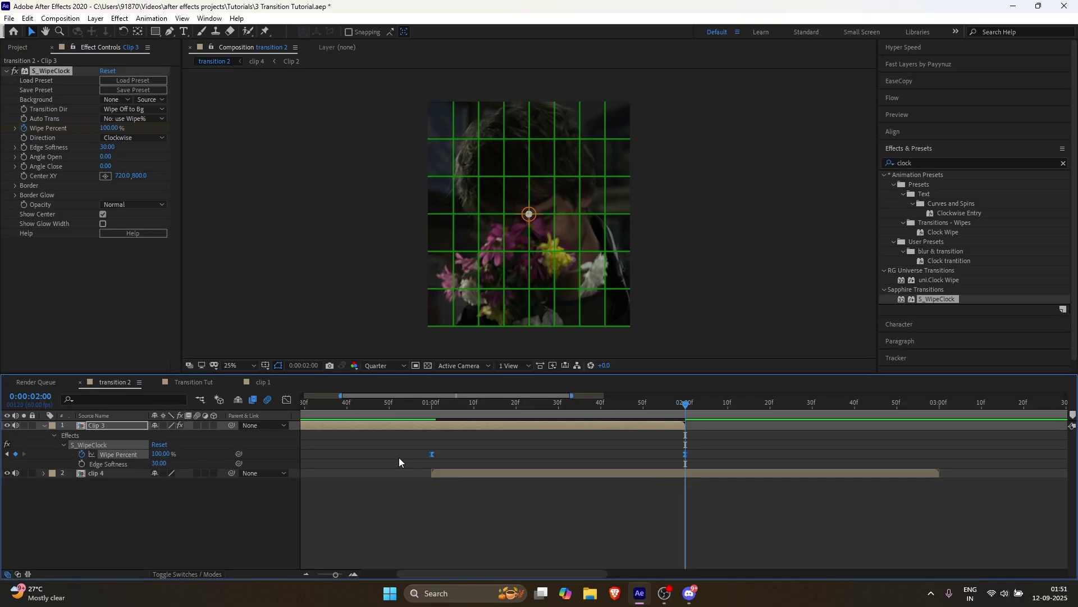
left_click(286, 399)
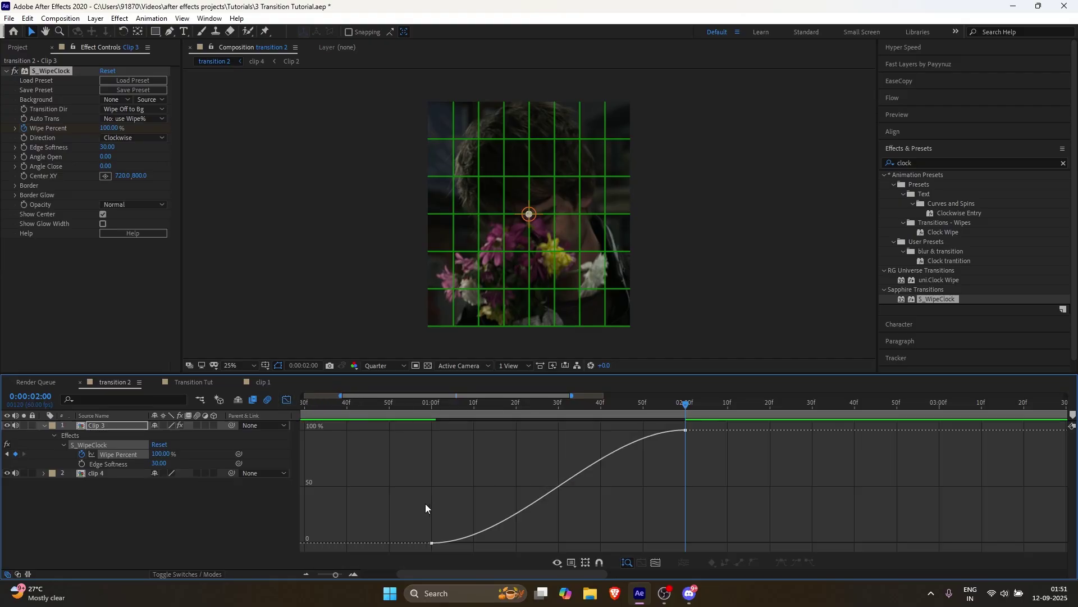
left_click_drag(410, 435, 569, 539)
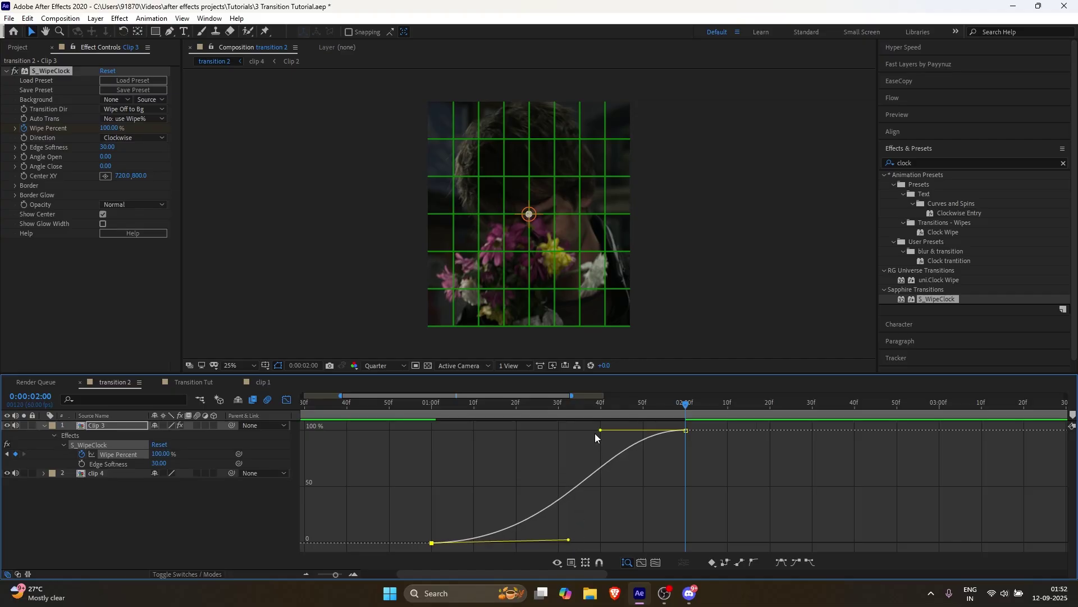
left_click_drag(601, 430, 550, 436)
Preview the eased clock wipe between about 0:44 and 2:15, returning to layer bars.
left_click_drag(677, 412, 362, 458)
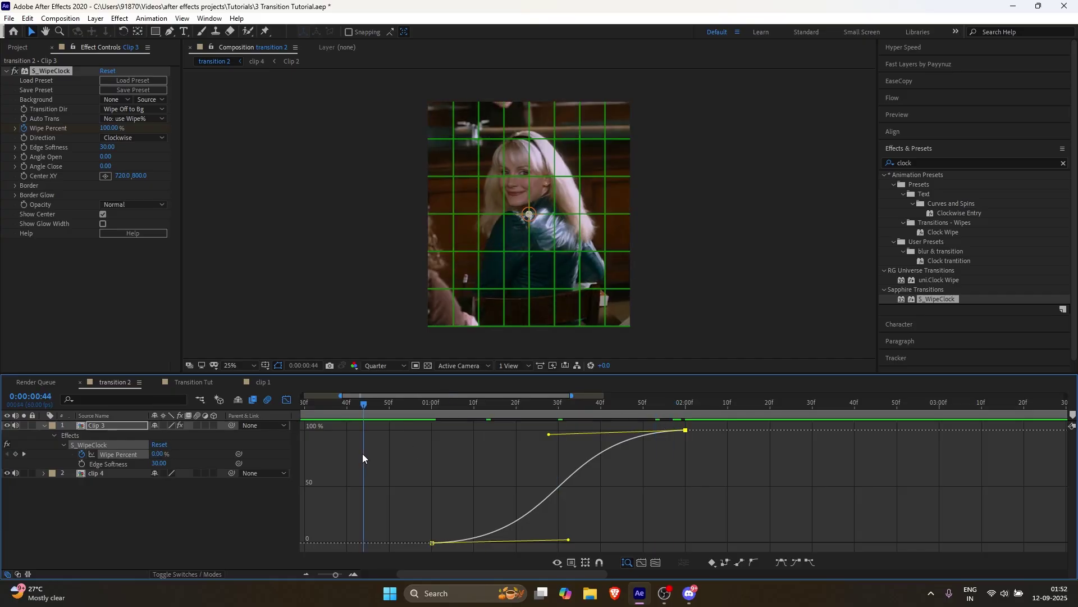
key("space")
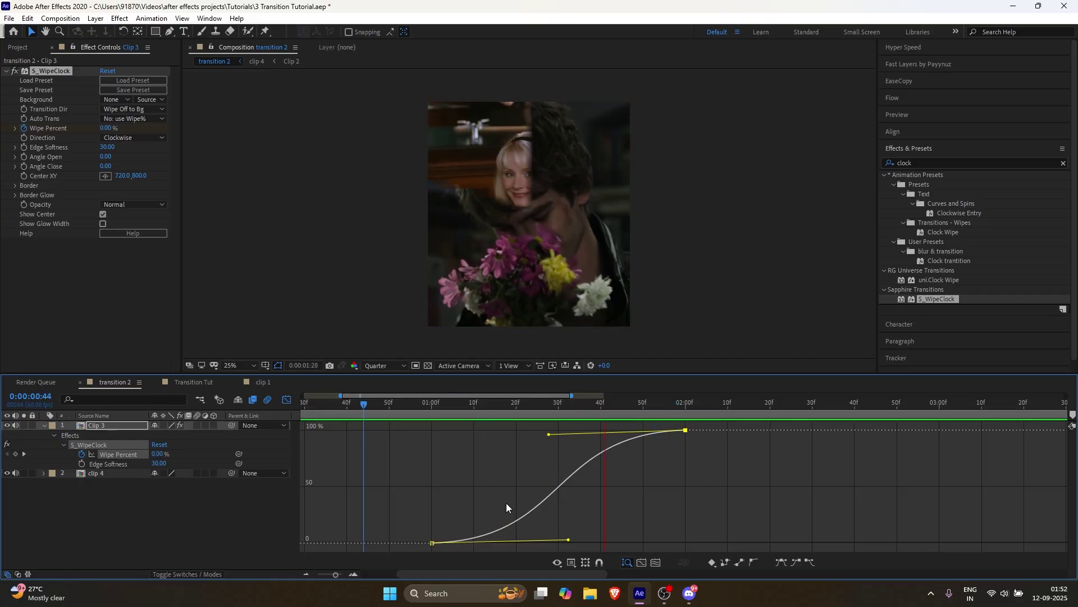
left_click(483, 402)
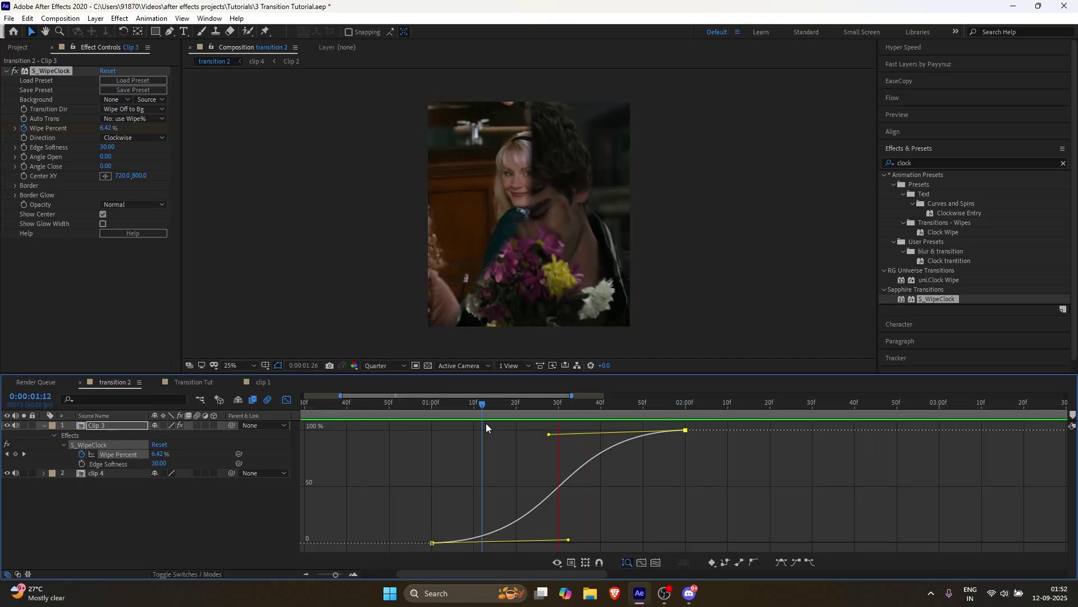
left_click(360, 419)
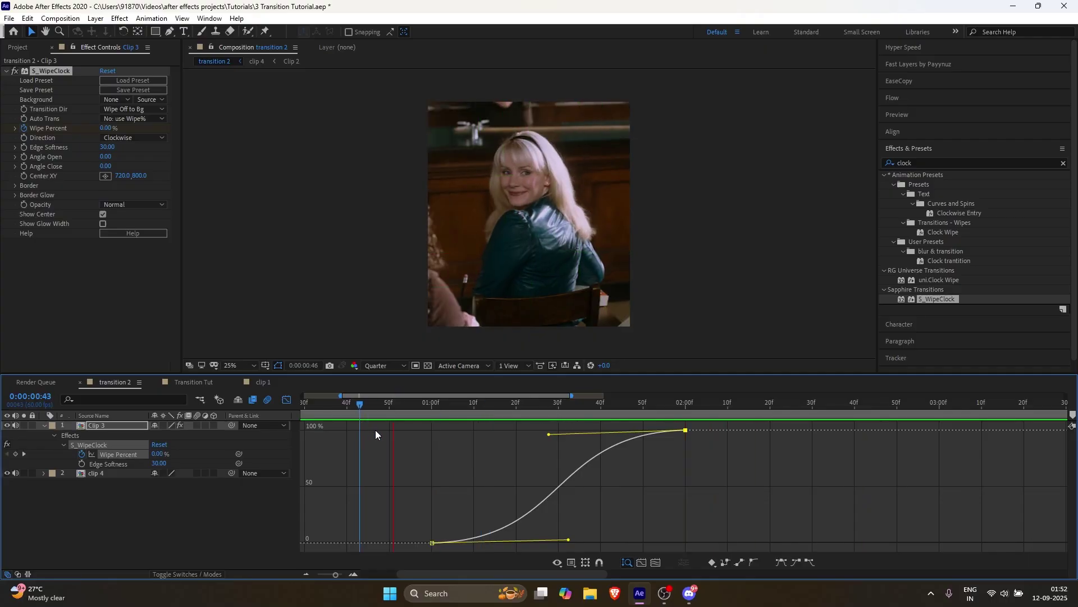
left_click(554, 404)
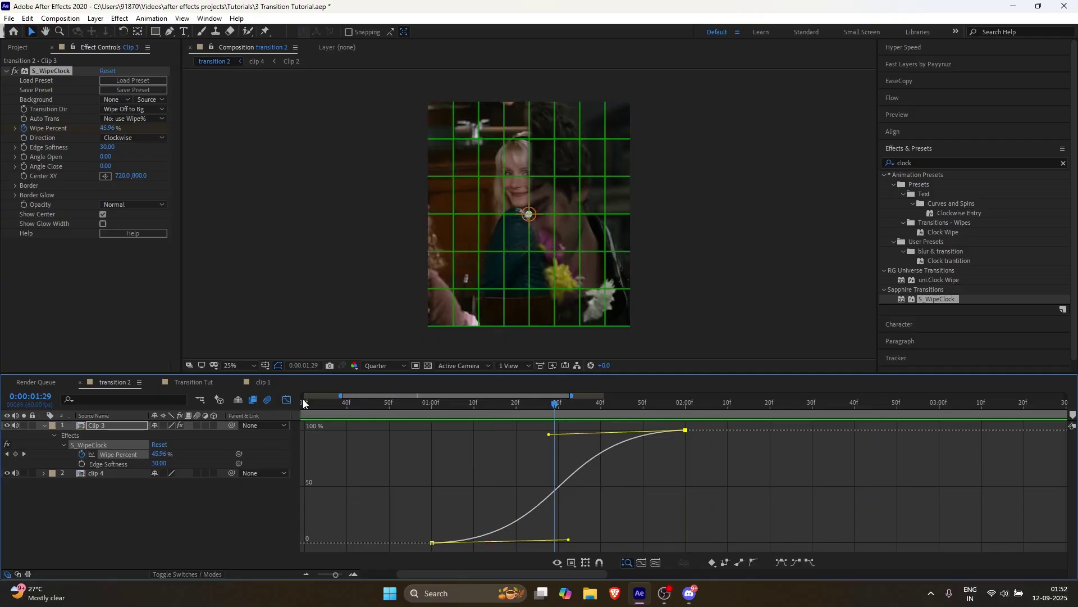
left_click(286, 399)
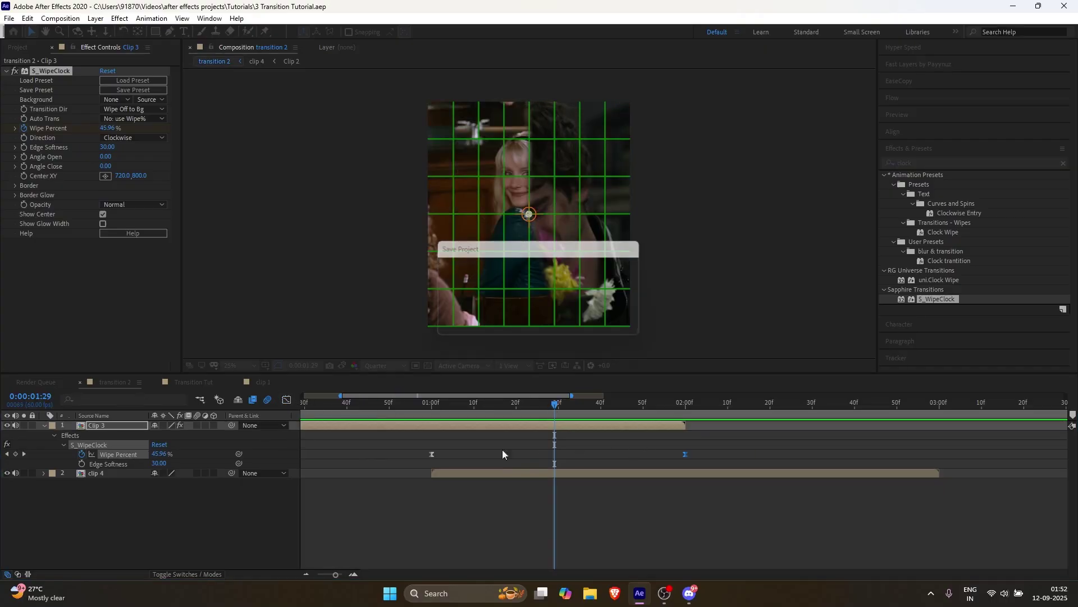
left_click_drag(430, 403, 588, 440)
left_click(609, 426)
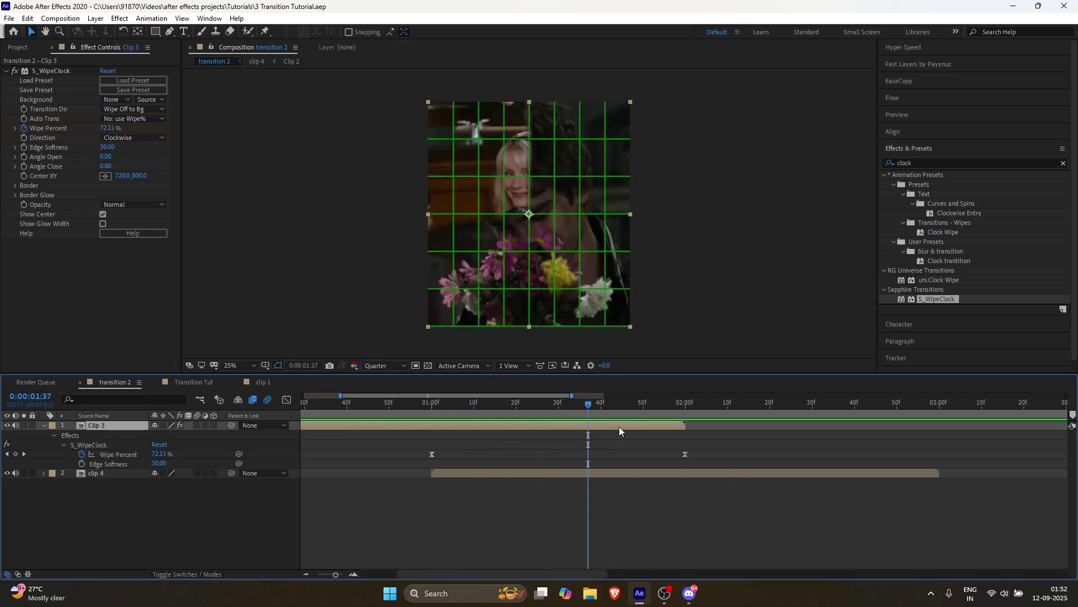
Add an adjustment layer trimmed to run from 0:00:01:00 to 0:00:02:40.
right_click(298, 427)
mouse_move(393, 434)
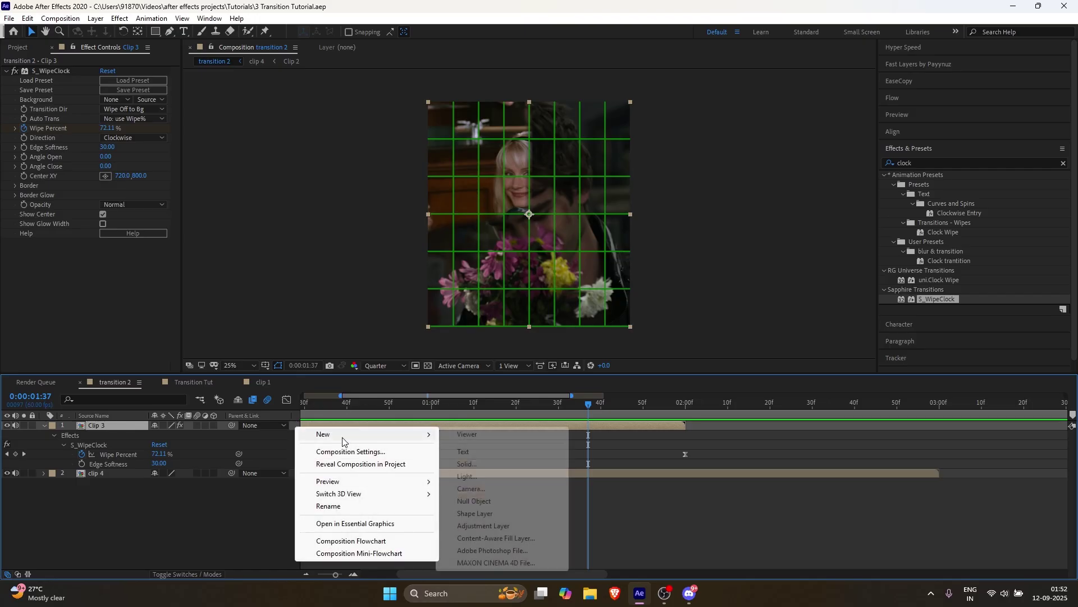
left_click(476, 527)
left_click_drag(428, 403, 431, 405)
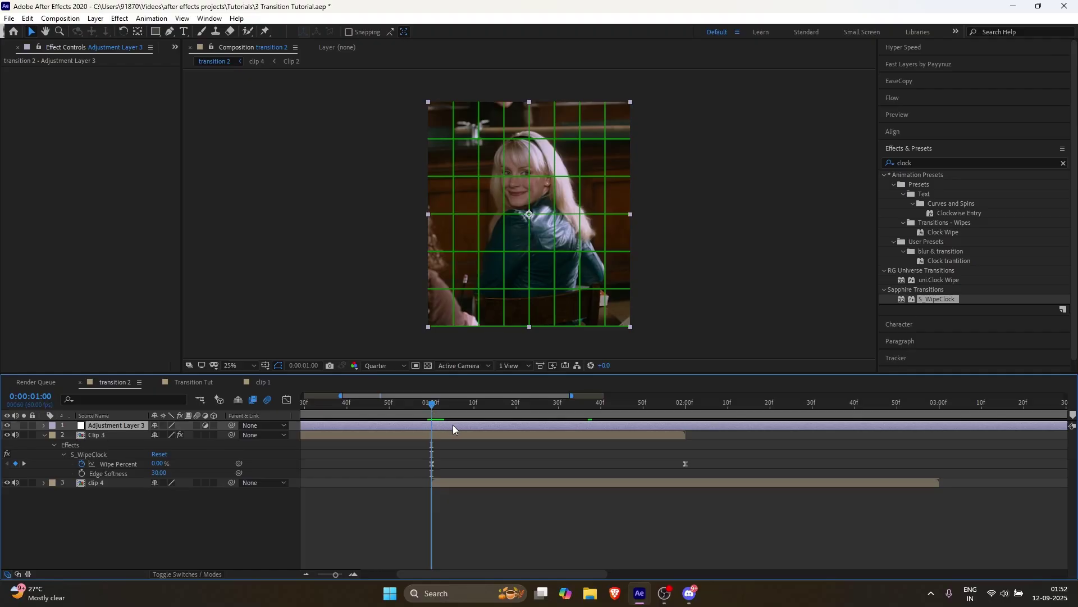
key("alt+bracketleft")
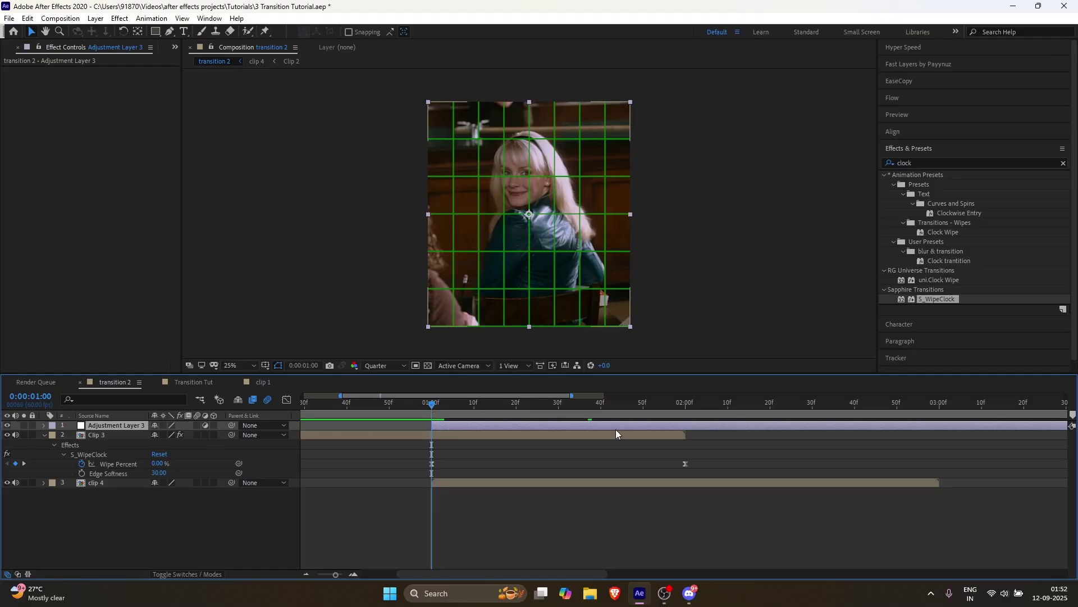
left_click(854, 403)
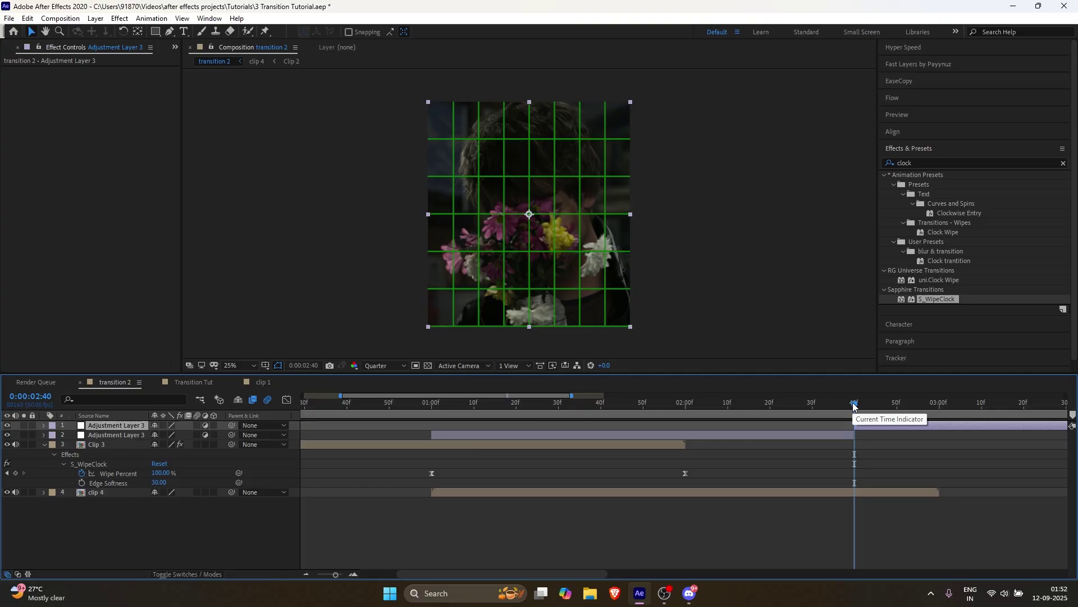
key("alt+bracketright")
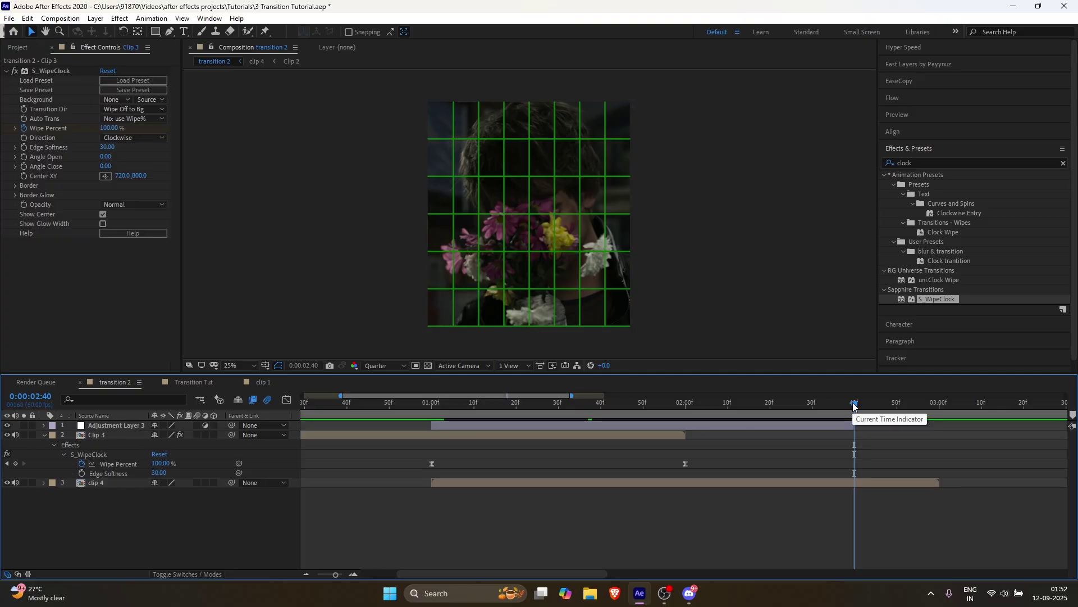
left_click(439, 404)
key("space")
left_click(431, 403)
left_click(446, 425)
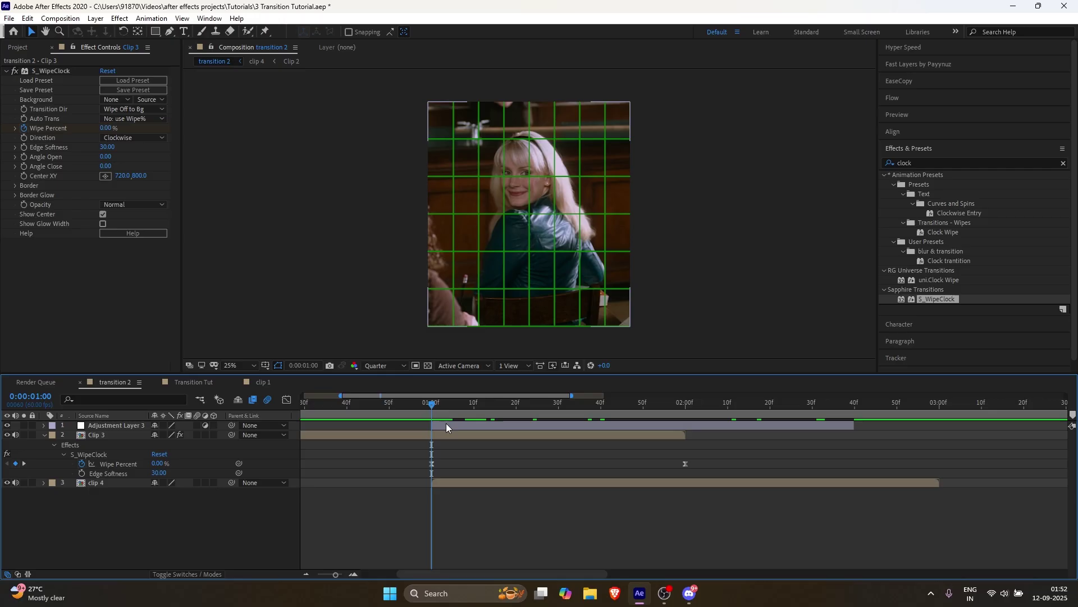
Apply the 'Shake + glitchfy1 [ erebus ]' preset to Adjustment Layer 3.
left_click(1063, 164)
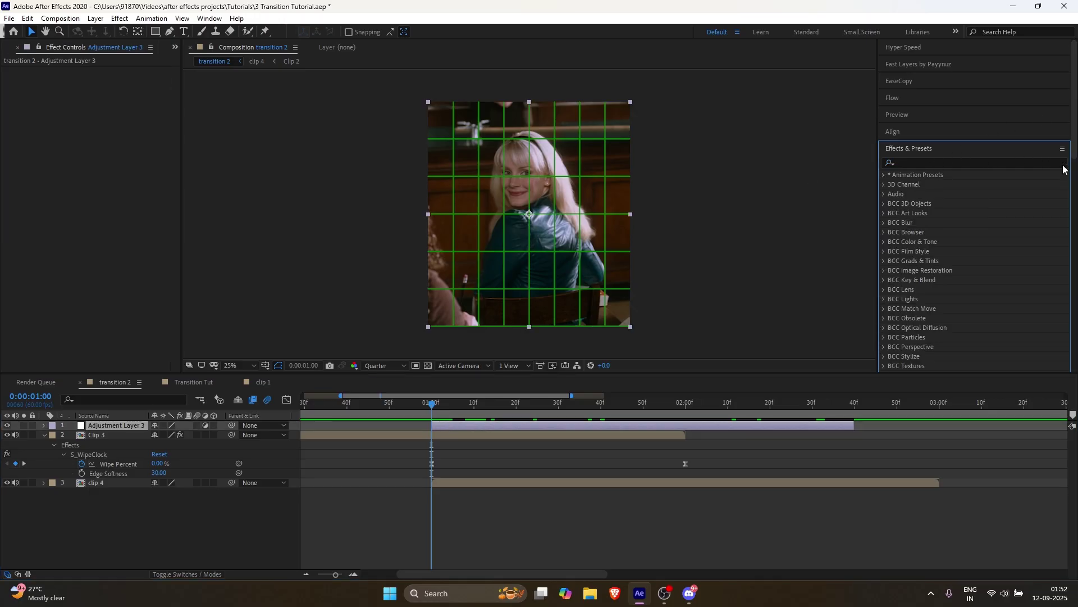
left_click(913, 164)
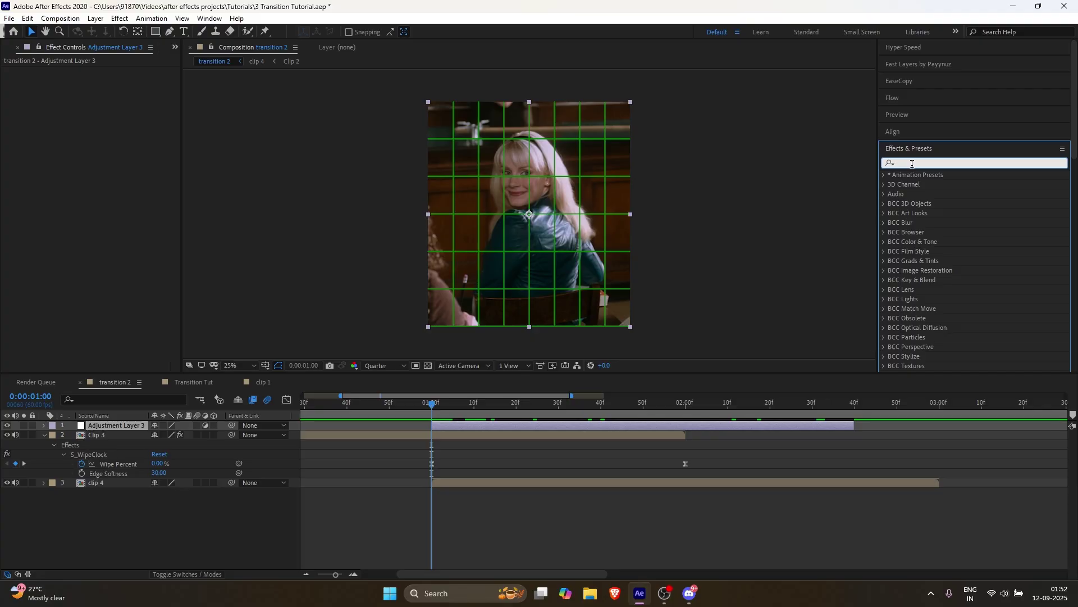
type("shake")
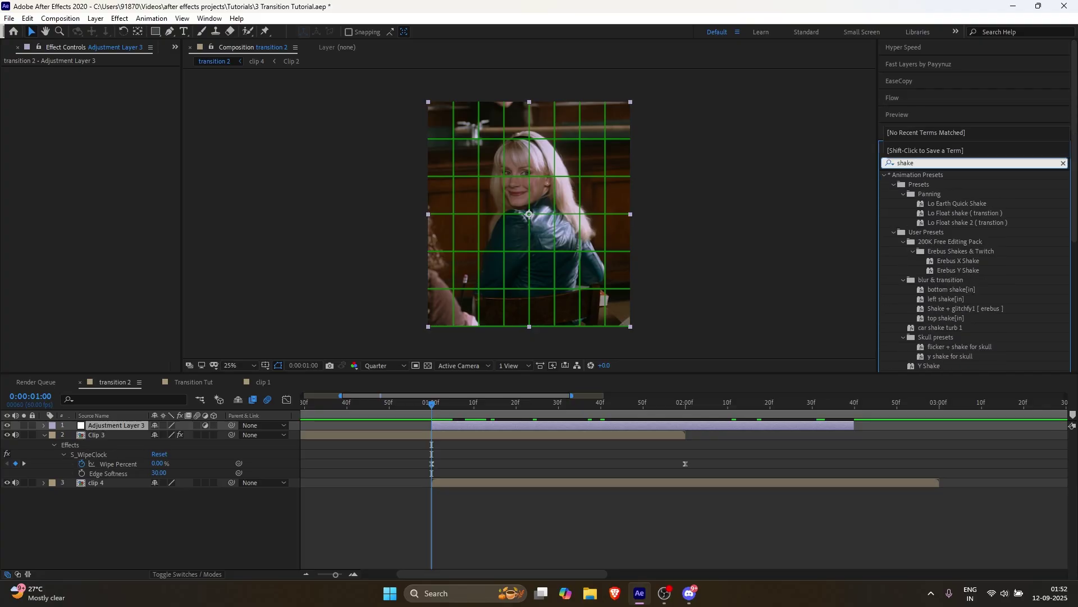
type(" +")
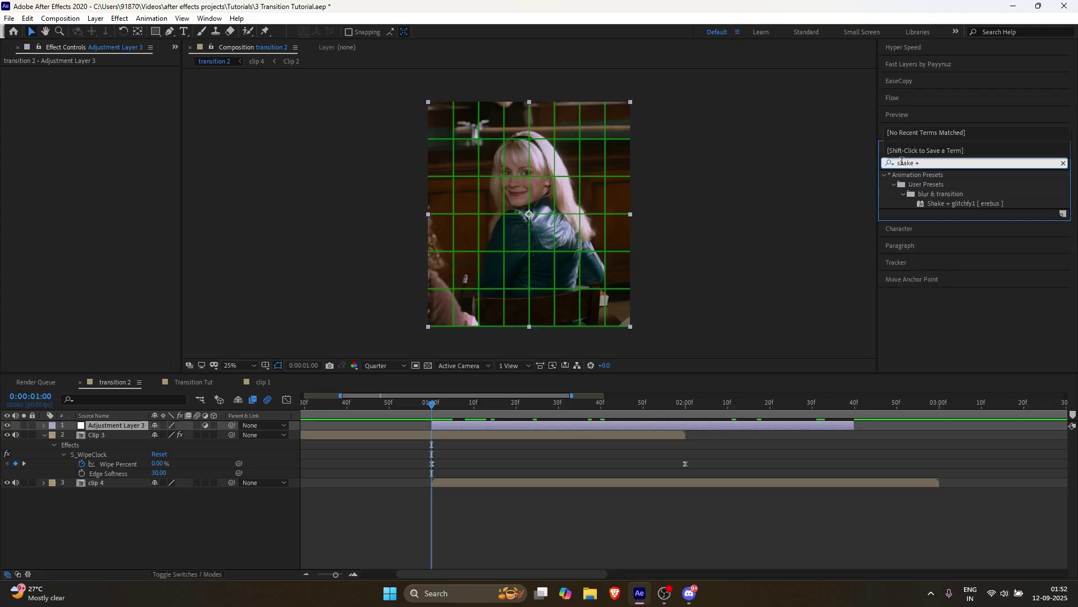
left_click_drag(972, 203, 842, 261)
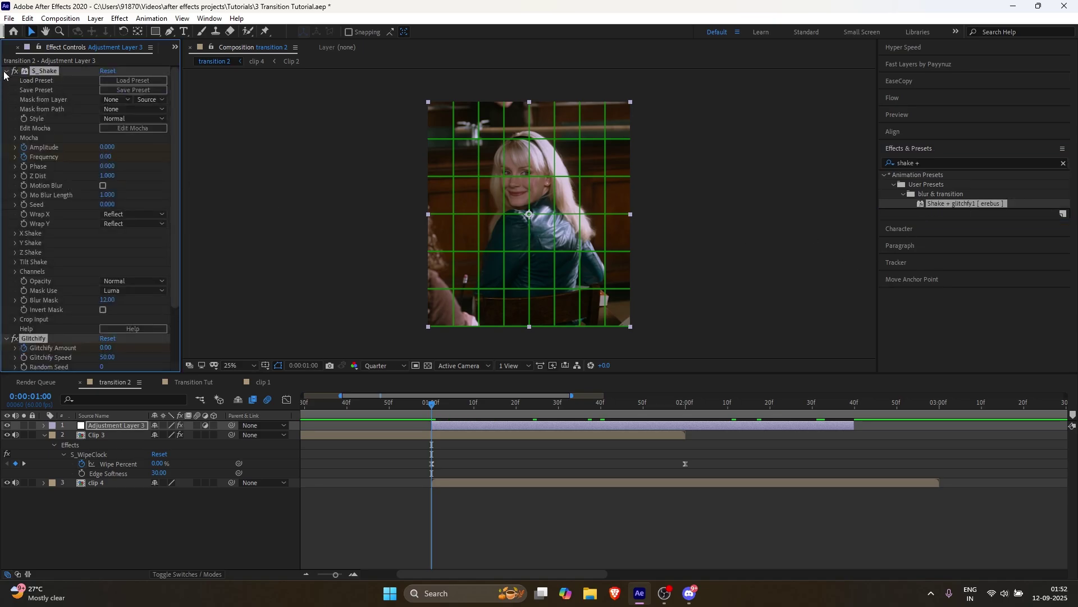
Shift the shake-and-glitch adjustment layer slightly earlier, save, and preview from the start.
left_click(7, 71)
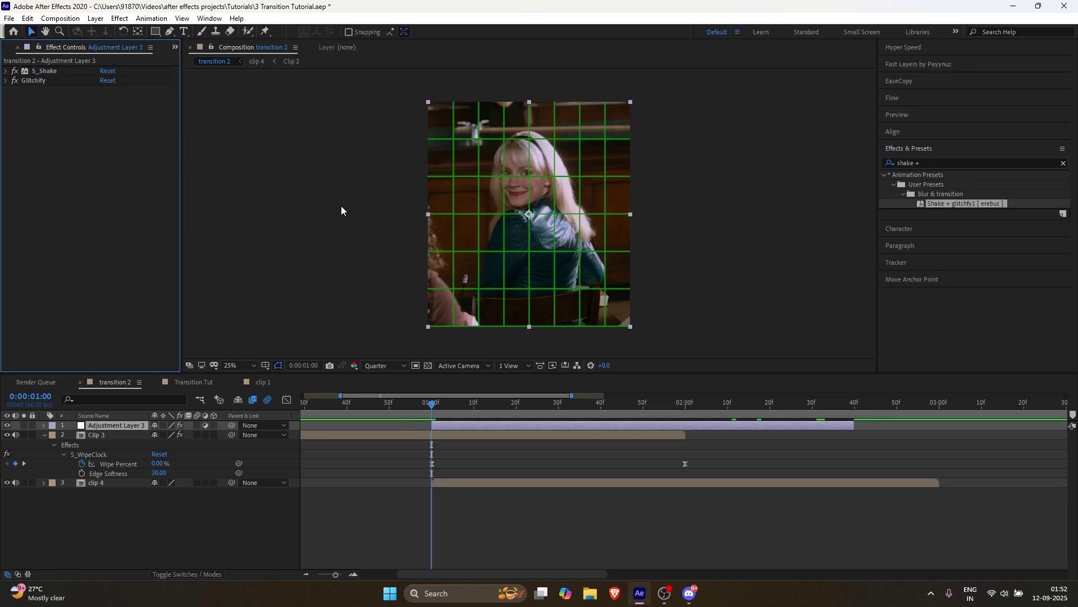
key("u")
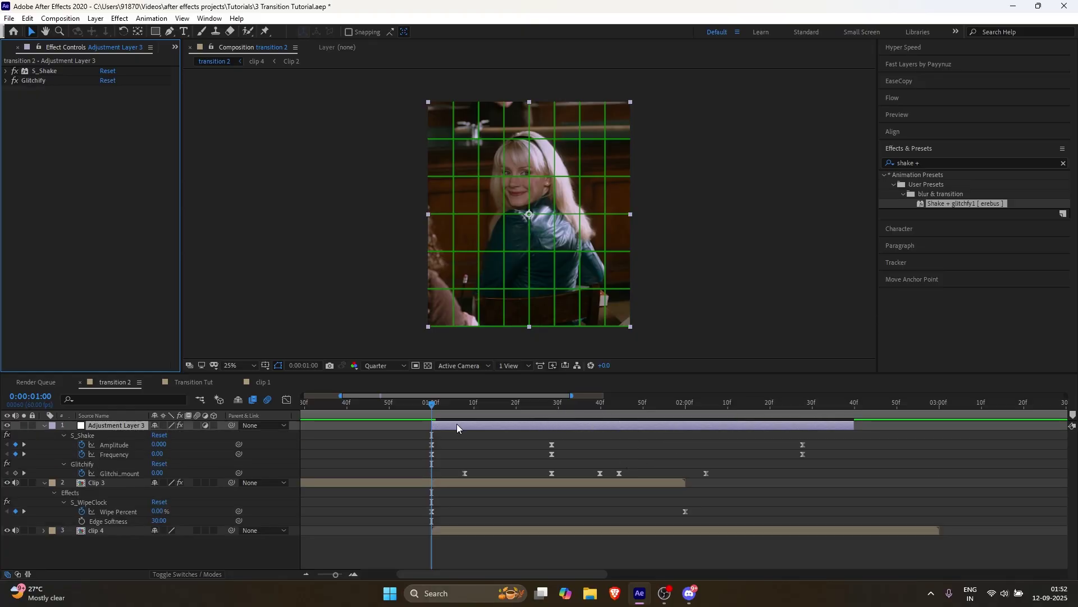
left_click_drag(456, 424, 437, 435)
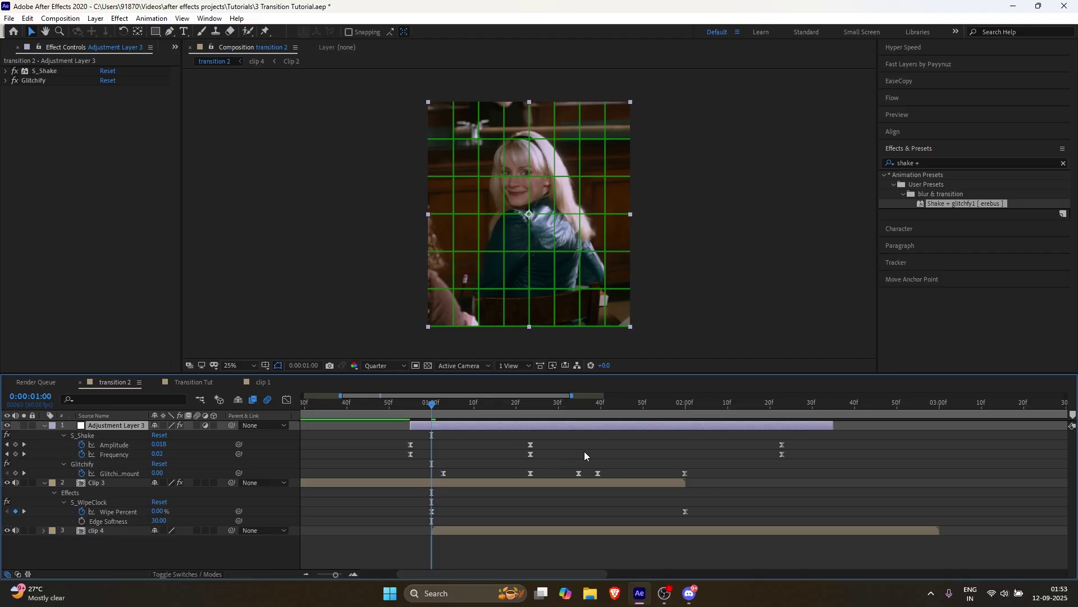
key("ctrl+s")
key("Home")
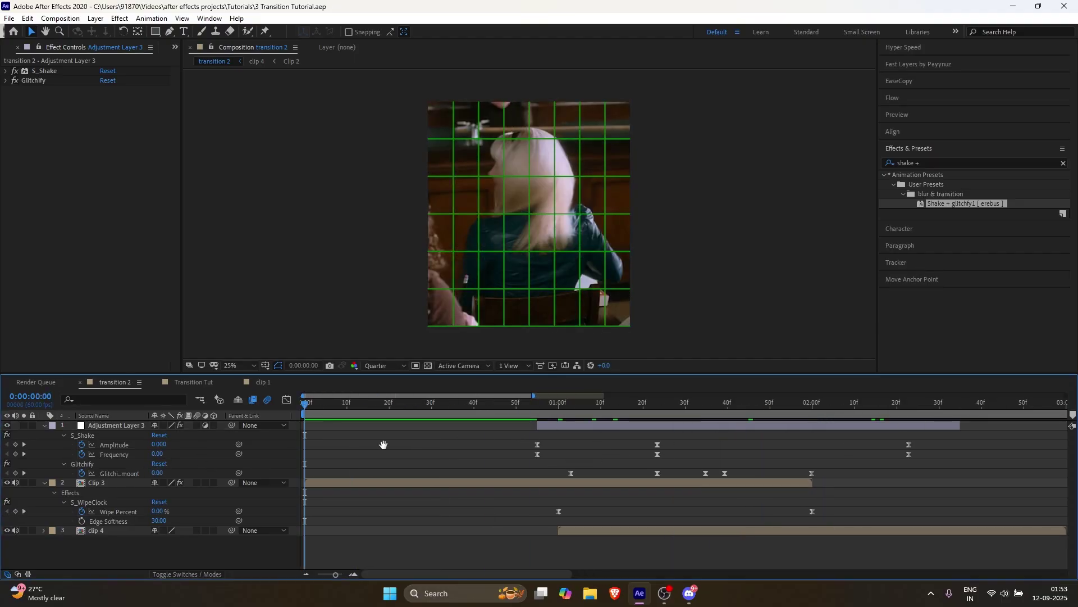
key("space")
Trim the adjustment layer to end at 0:00:02:23 and preview the transition again.
left_click(305, 574)
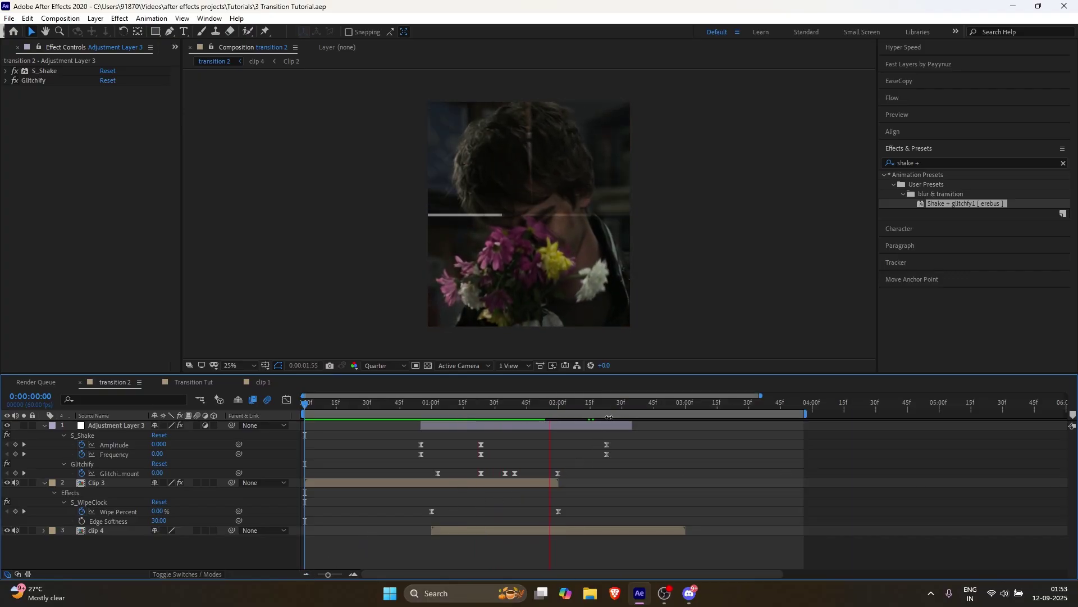
left_click(608, 403)
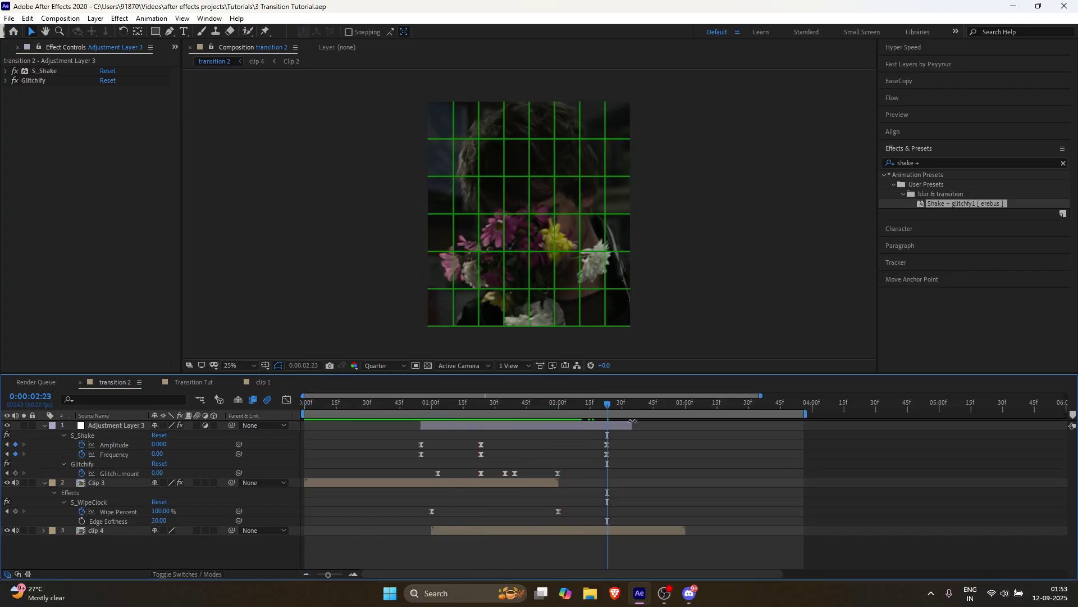
left_click_drag(633, 425, 607, 425)
key("space")
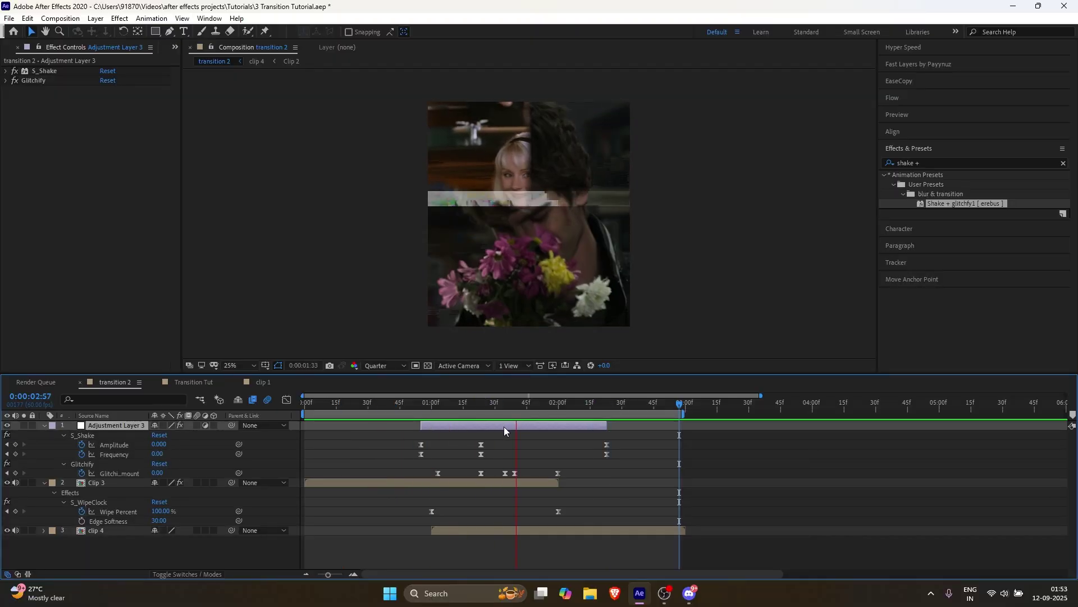
left_click(503, 402)
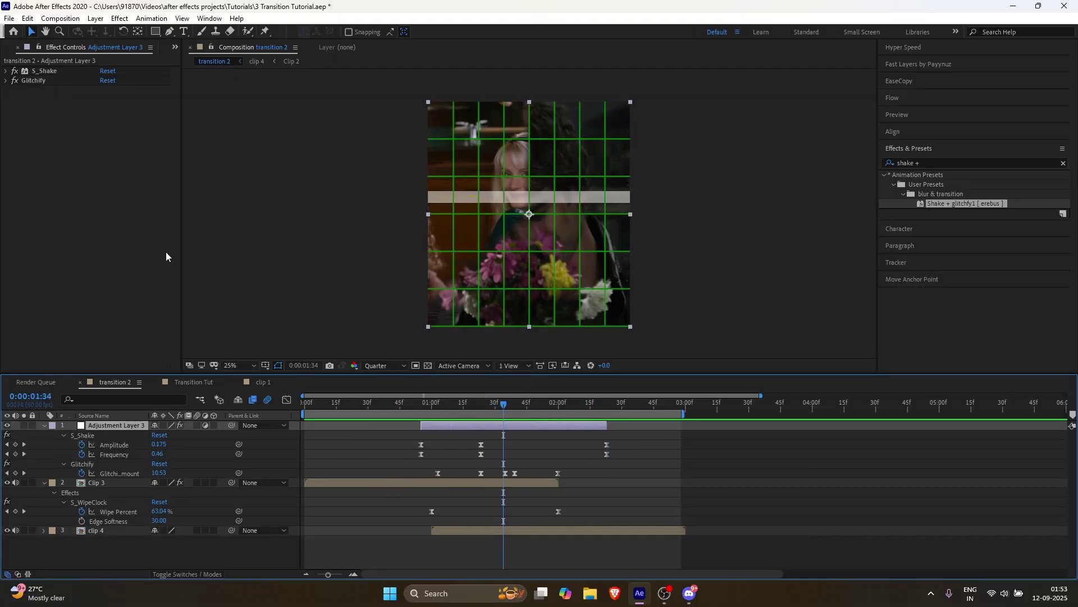
Place the Glitch Sound Effect audio just before 1:00 and split it at 0:00:02:09.
left_click(5, 49)
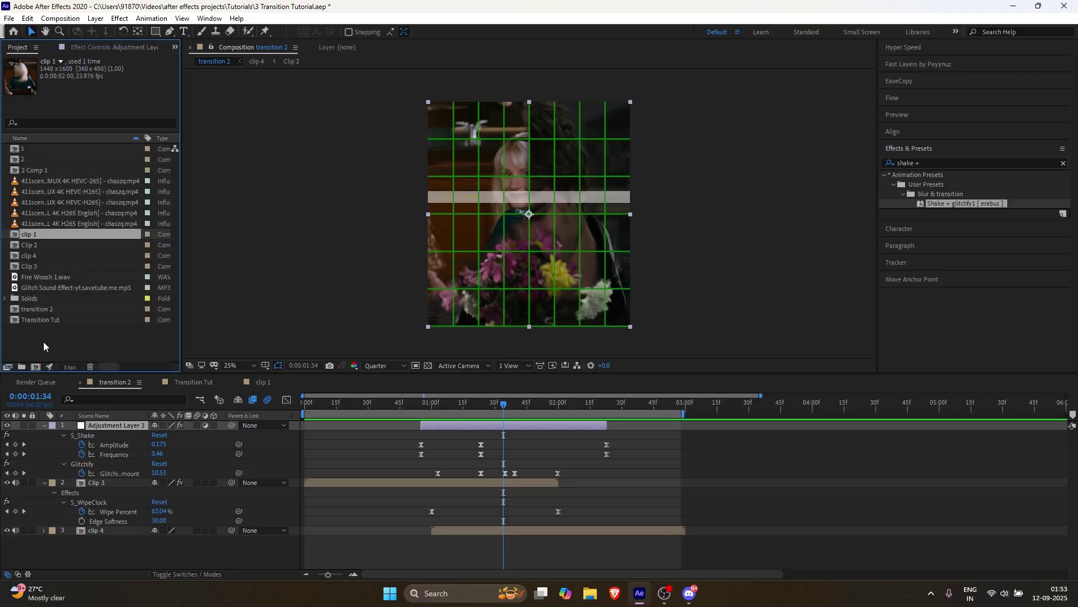
left_click_drag(79, 288, 428, 425)
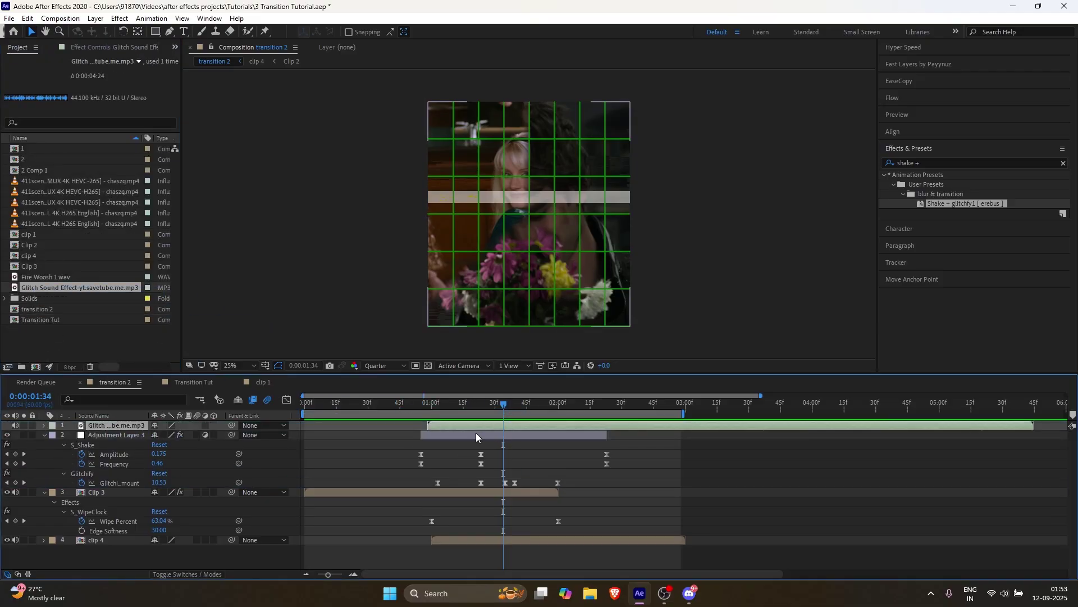
key("l")
key("l")
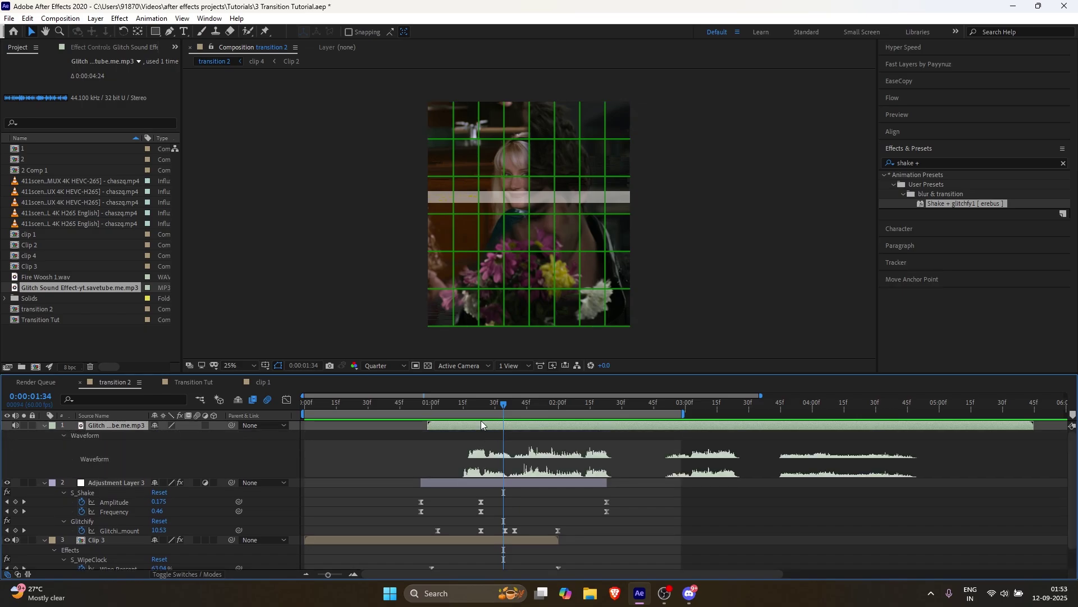
left_click_drag(471, 428, 449, 432)
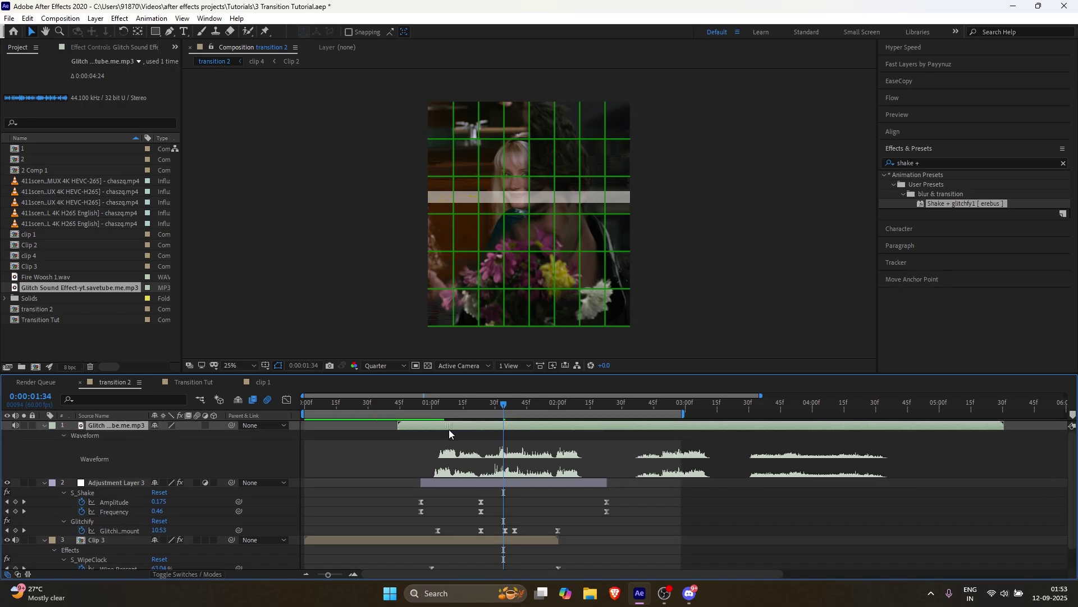
left_click_drag(449, 429, 439, 429)
left_click_drag(586, 406, 579, 407)
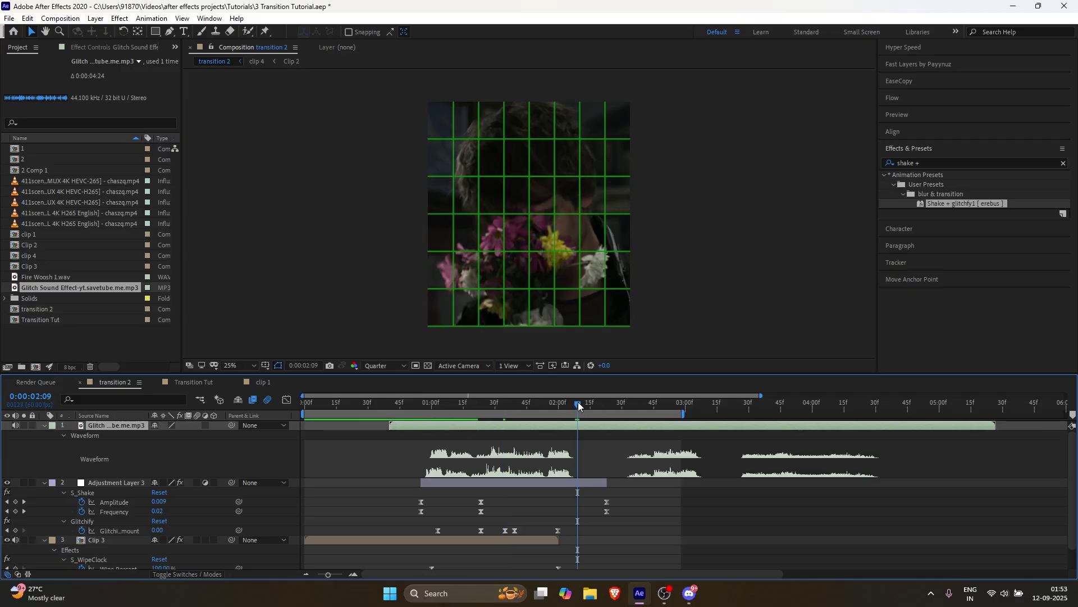
key("alt+]")
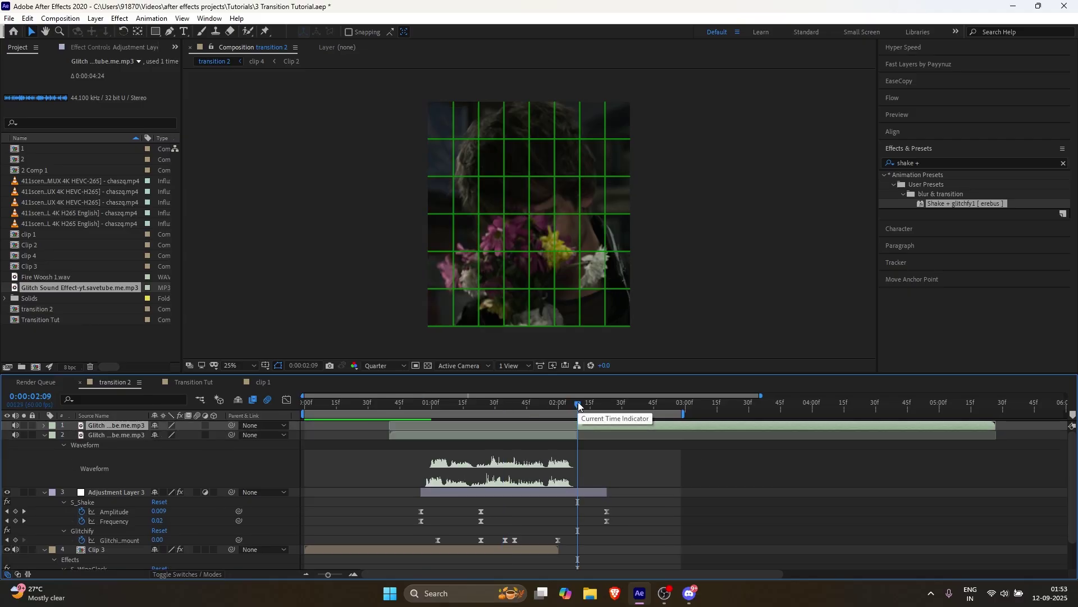
Preview the transition with sound and enable motion blur for both layers and the composition.
key("space")
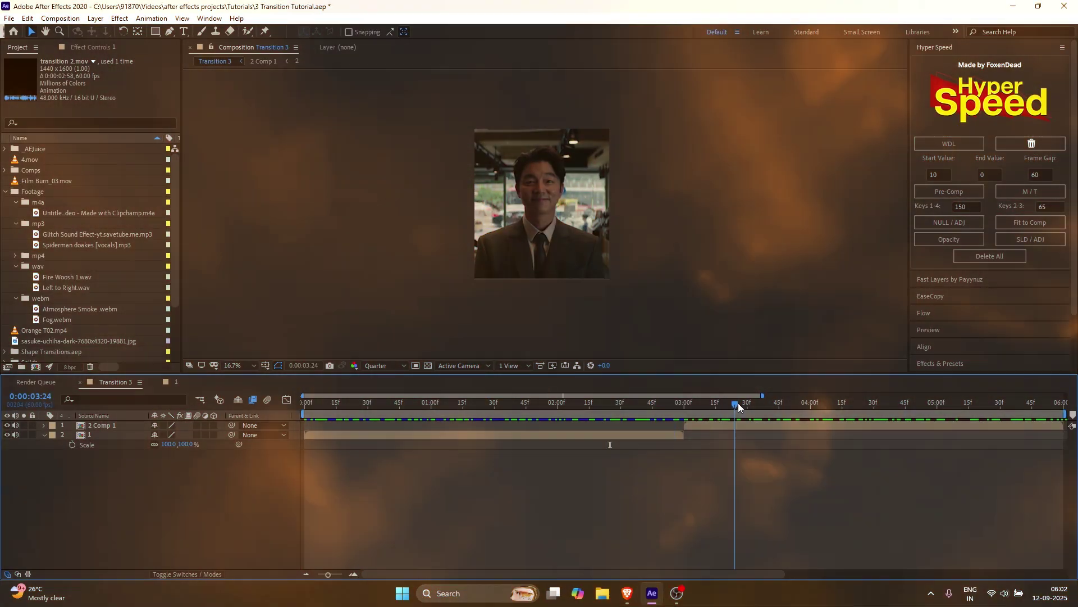
left_click_drag(738, 402, 475, 404)
left_click_drag(197, 435, 200, 423)
left_click(268, 400)
Add a Null Object, trim it to 1.5 seconds long, and shift it later in time.
right_click(297, 426)
mouse_move(371, 435)
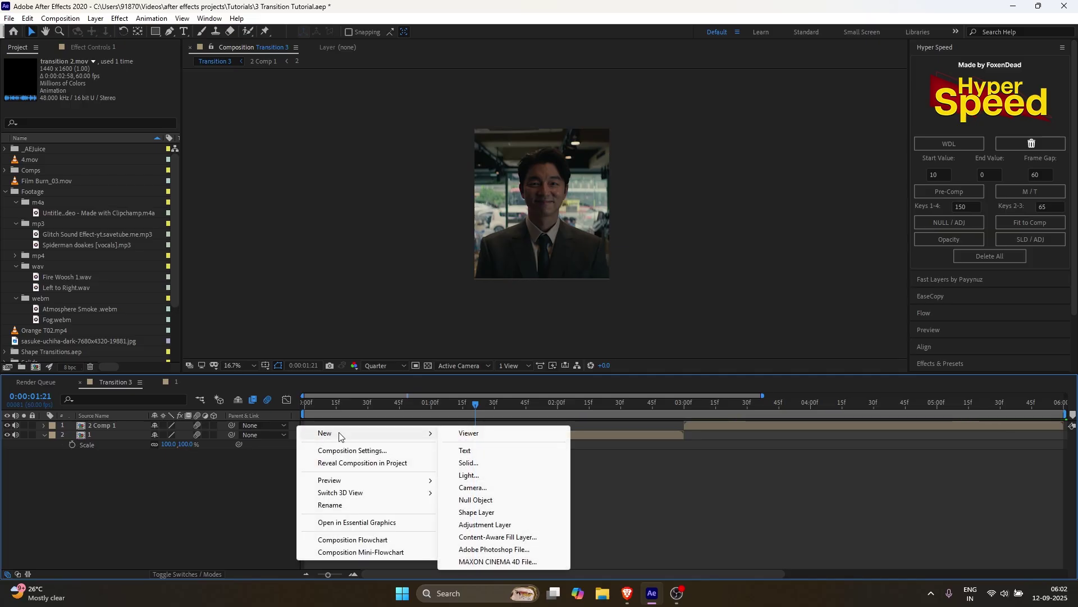
left_click(478, 501)
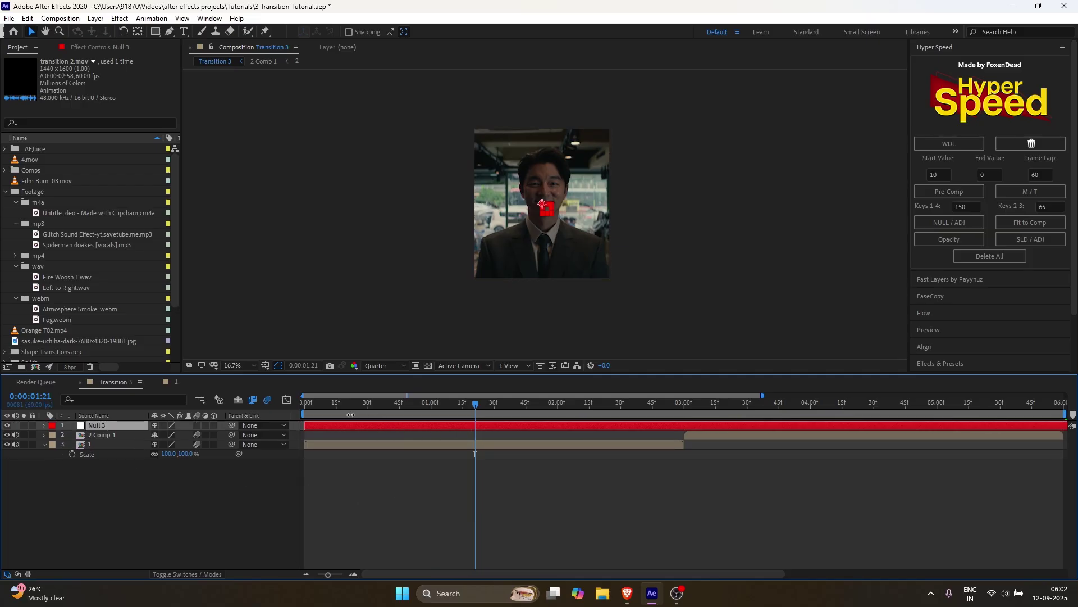
left_click(332, 404)
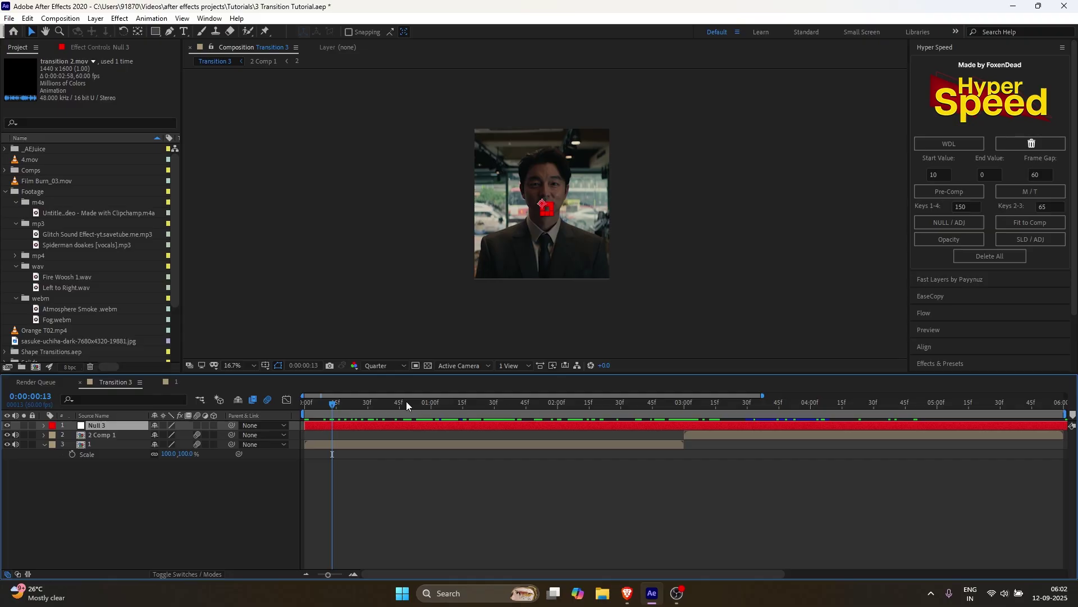
left_click_drag(406, 402, 494, 425)
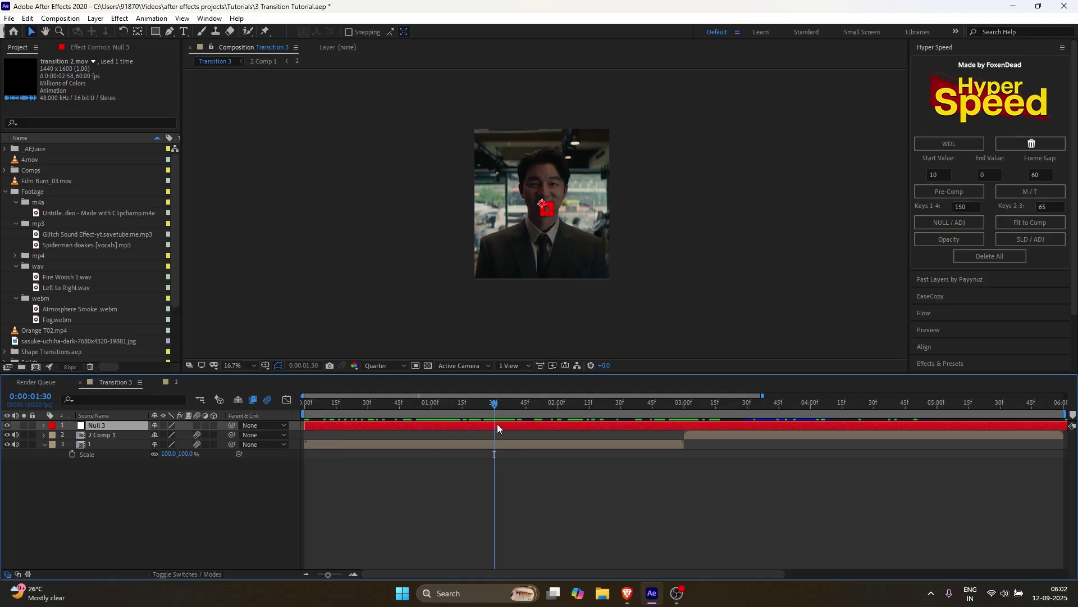
key("alt+bracketright")
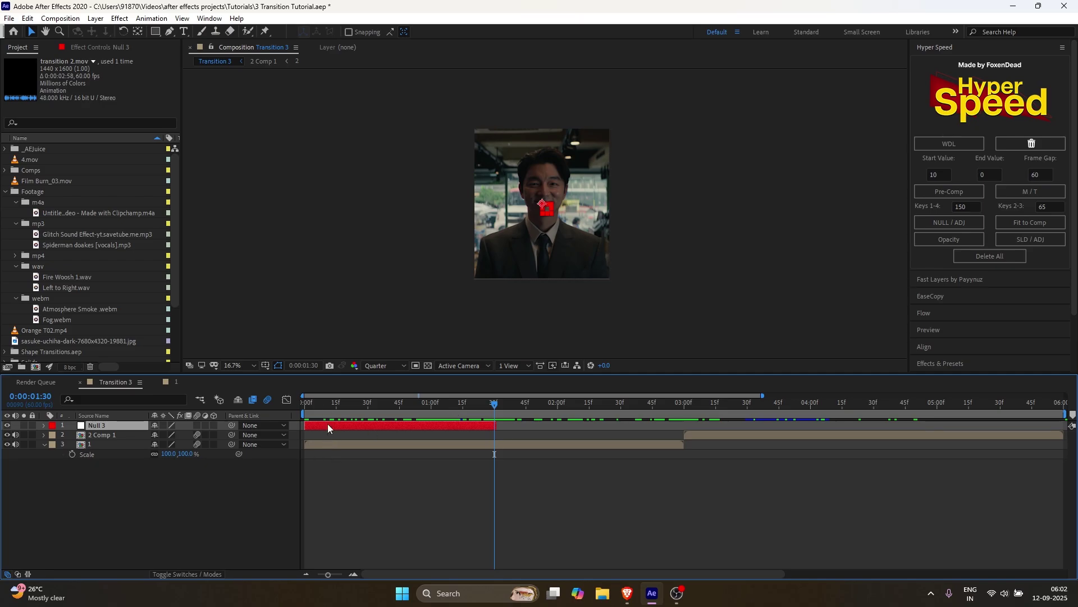
left_click_drag(331, 428, 544, 431)
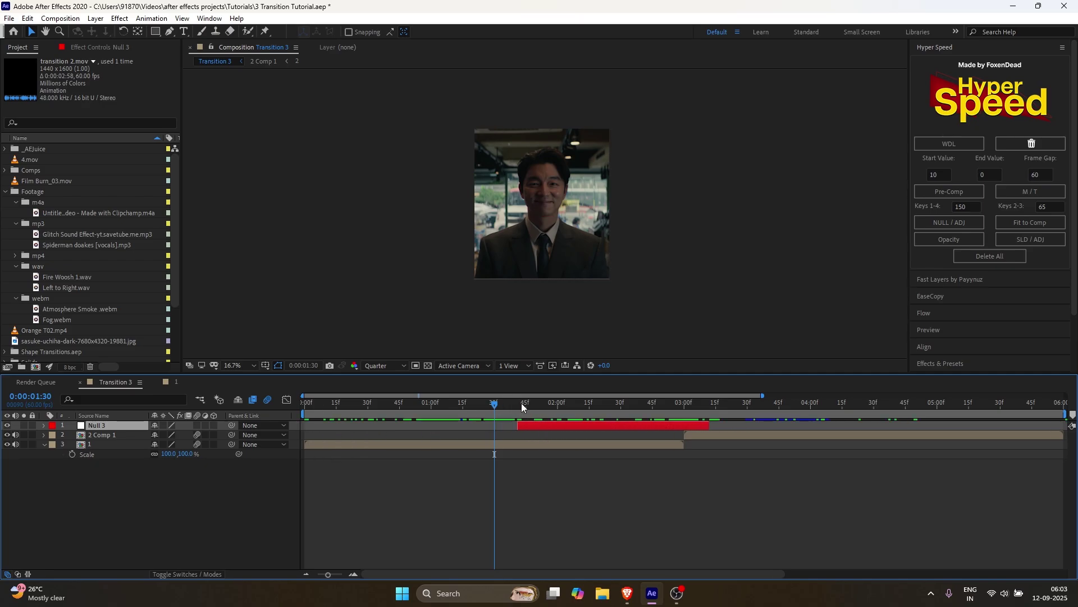
Start Null 3 at 1:30, keyframe its Position there, and parent clip 1 to it.
left_click_drag(527, 426, 502, 426)
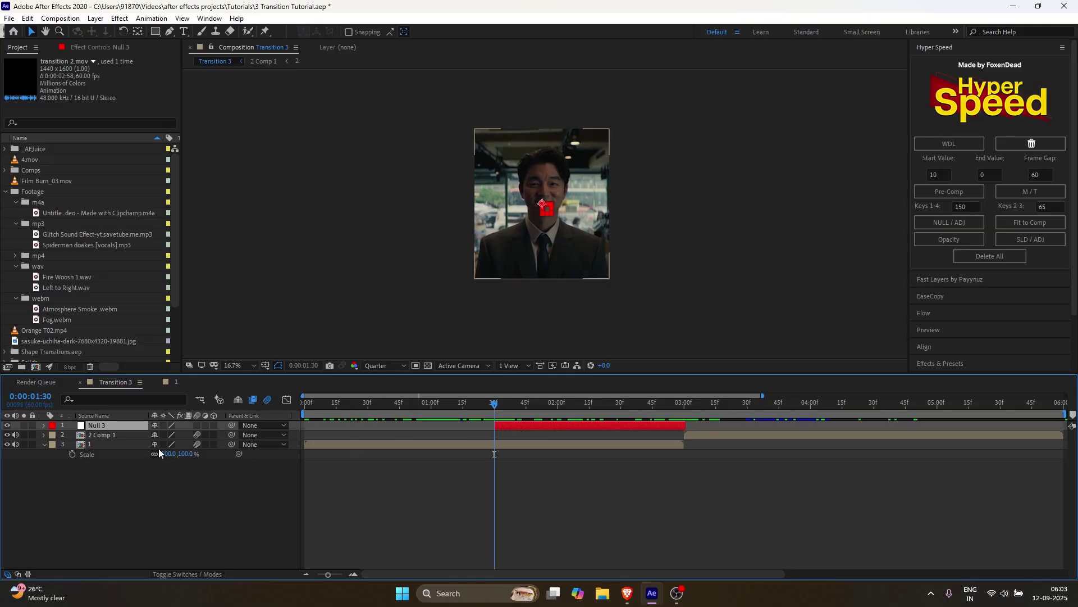
key("p")
left_click(73, 435)
left_click_drag(231, 453, 121, 425)
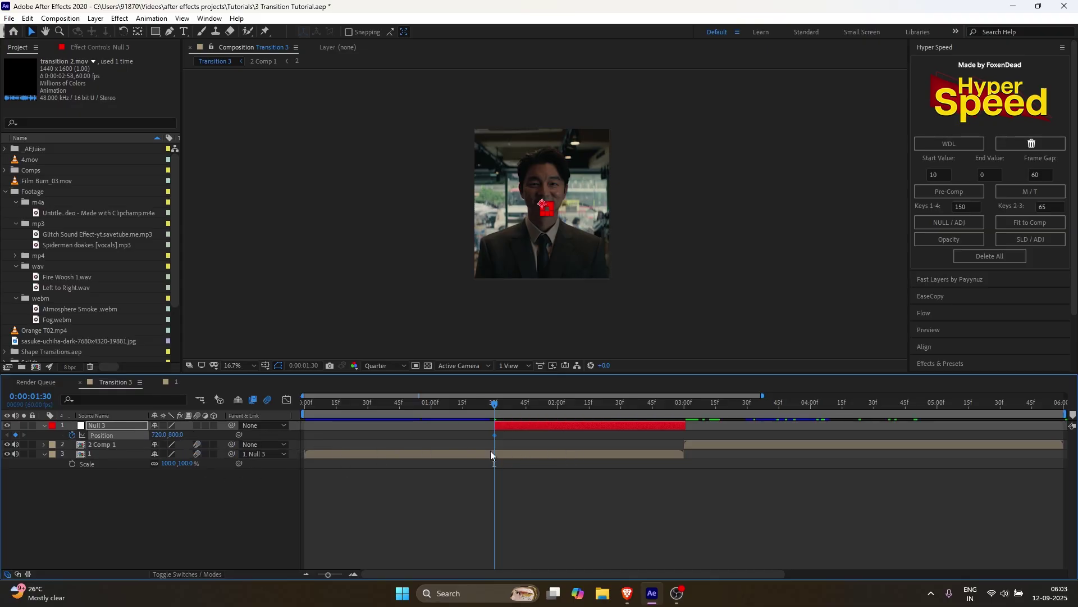
Set Null 3's X Position to -720 at 3:00.
left_click(682, 406)
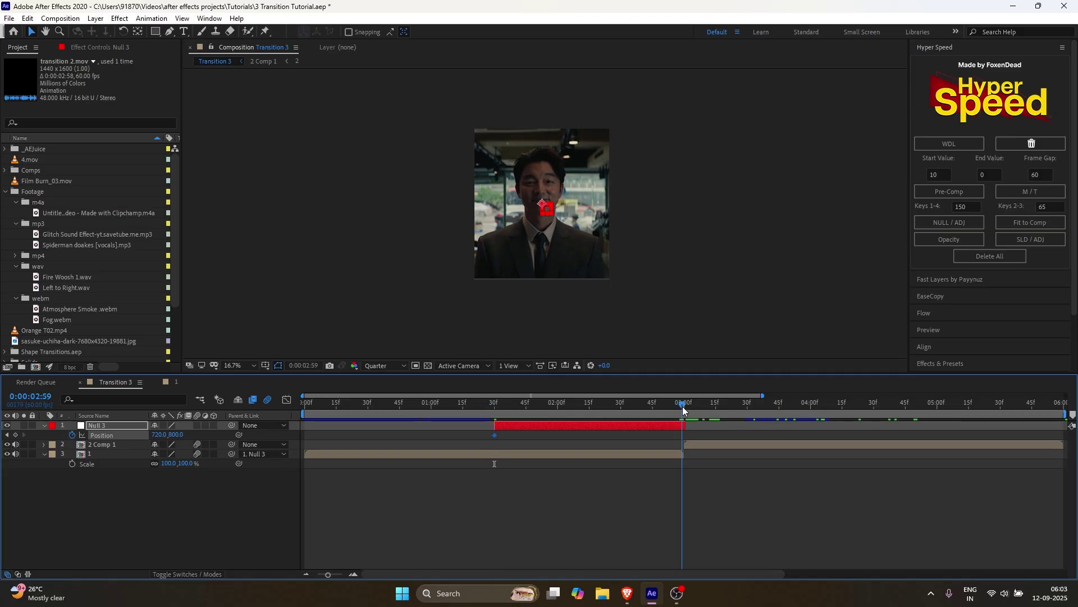
left_click(162, 434)
type("-")
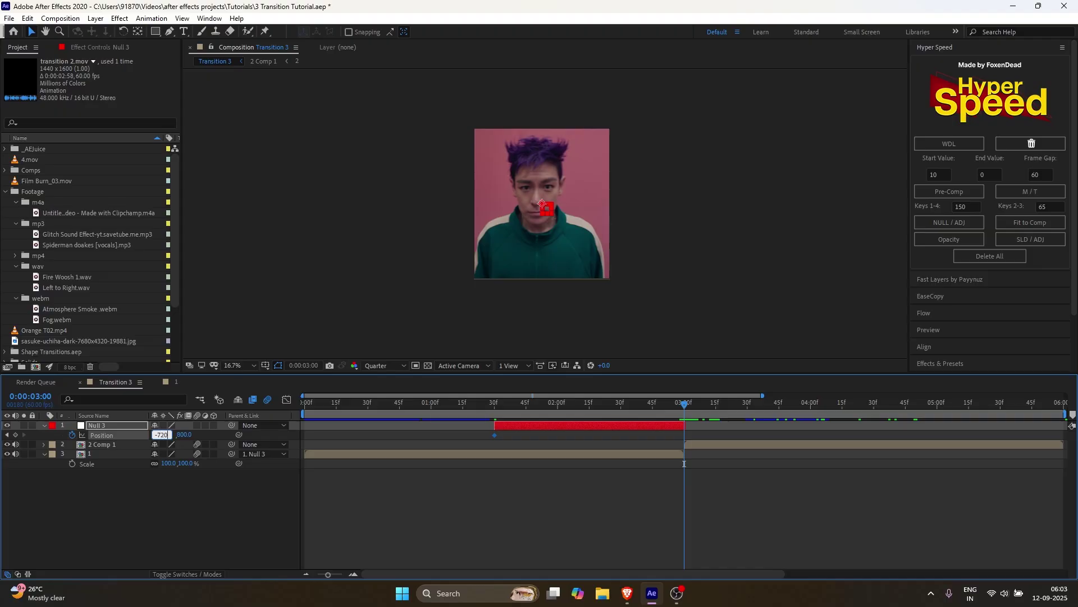
key("Return")
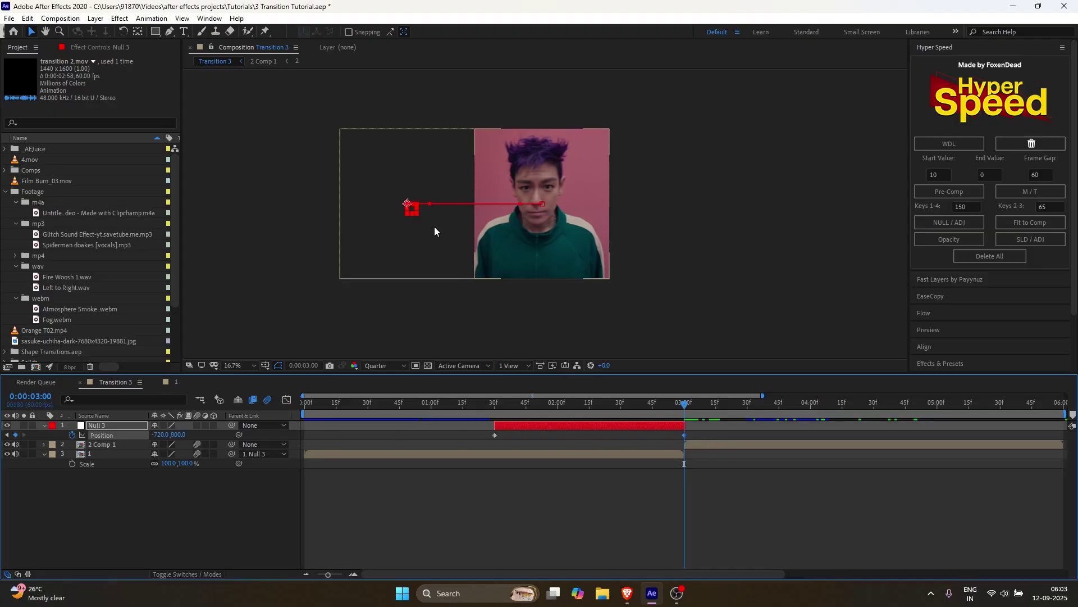
Create a text layer reading 'erebus' on the face.
left_click(183, 32)
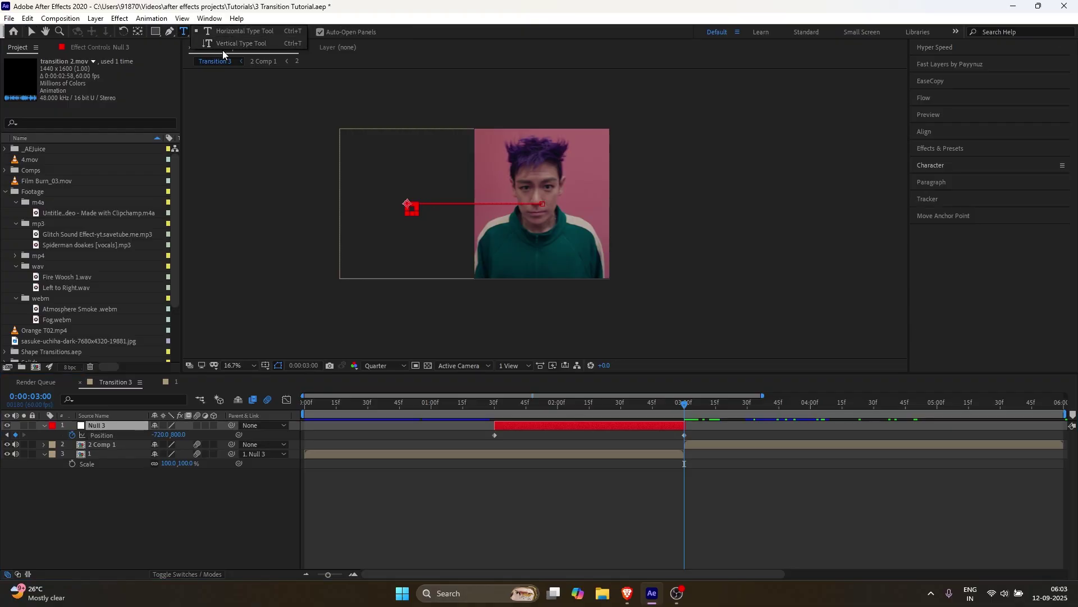
left_click(216, 31)
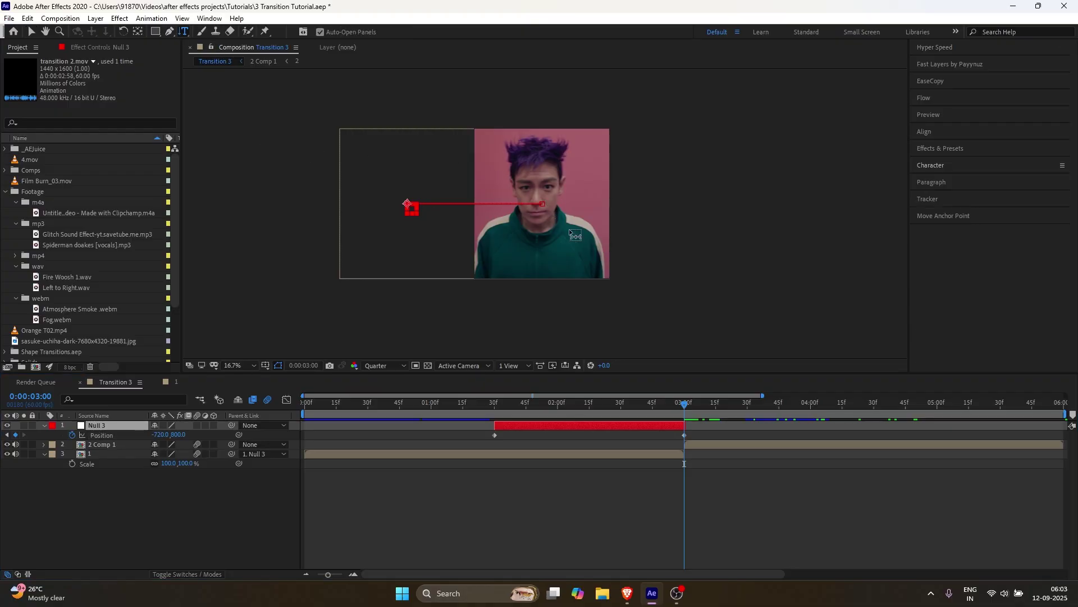
left_click(522, 196)
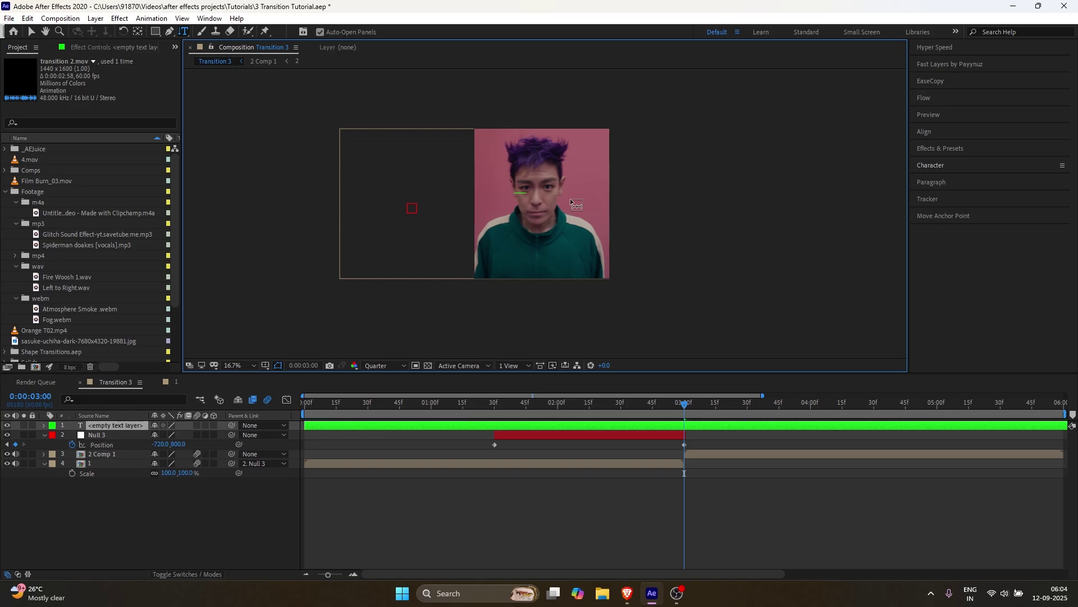
type("erebus")
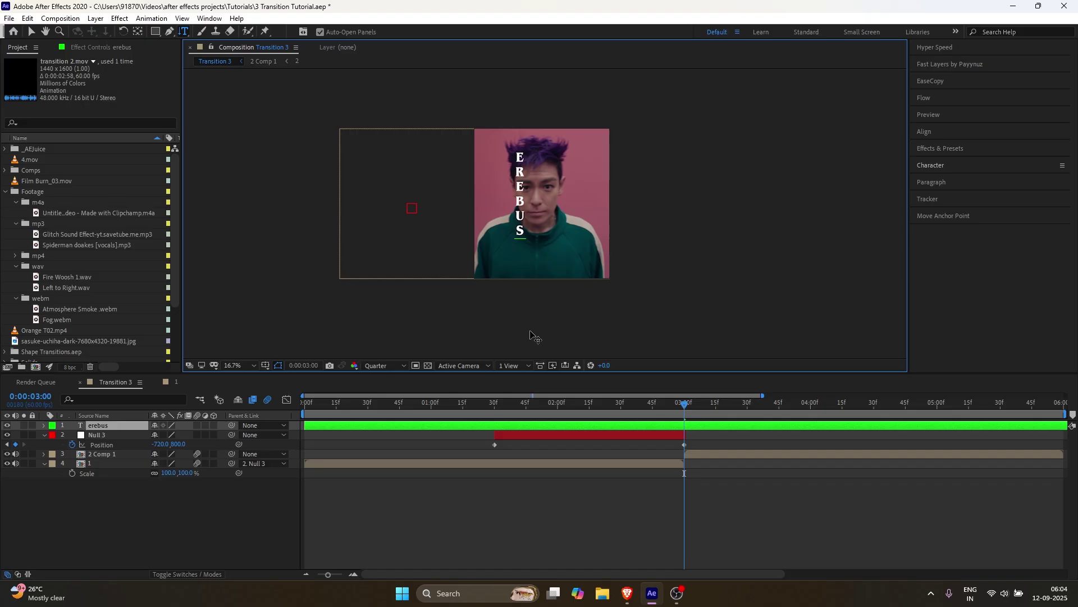
left_click(694, 470)
Centre the erebus text horizontally and vertically in the composition with the Align panel.
left_click(692, 426)
left_click(939, 132)
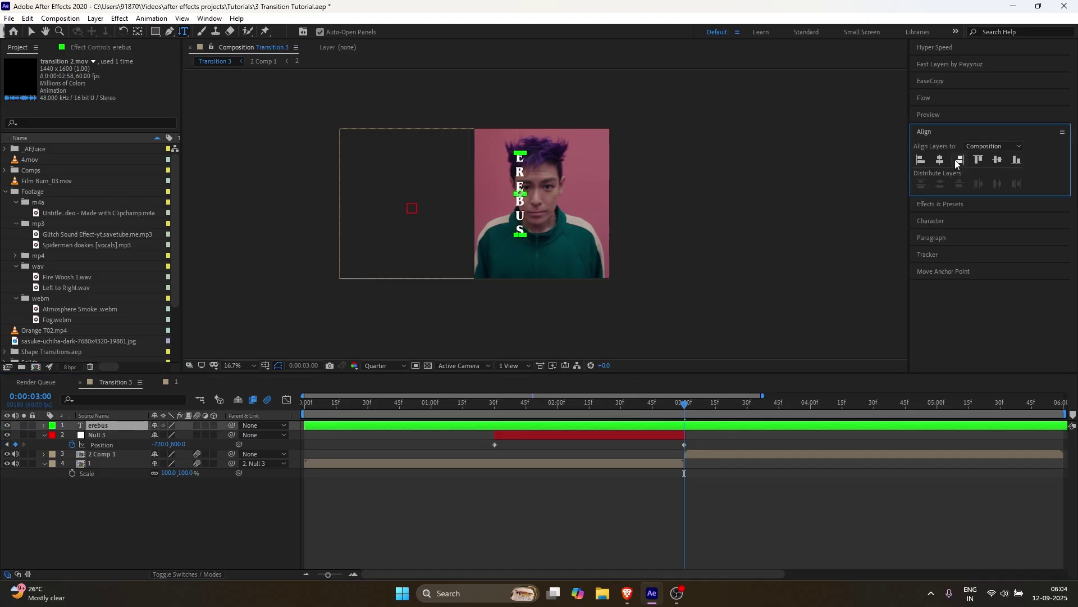
left_click(939, 159)
left_click(996, 160)
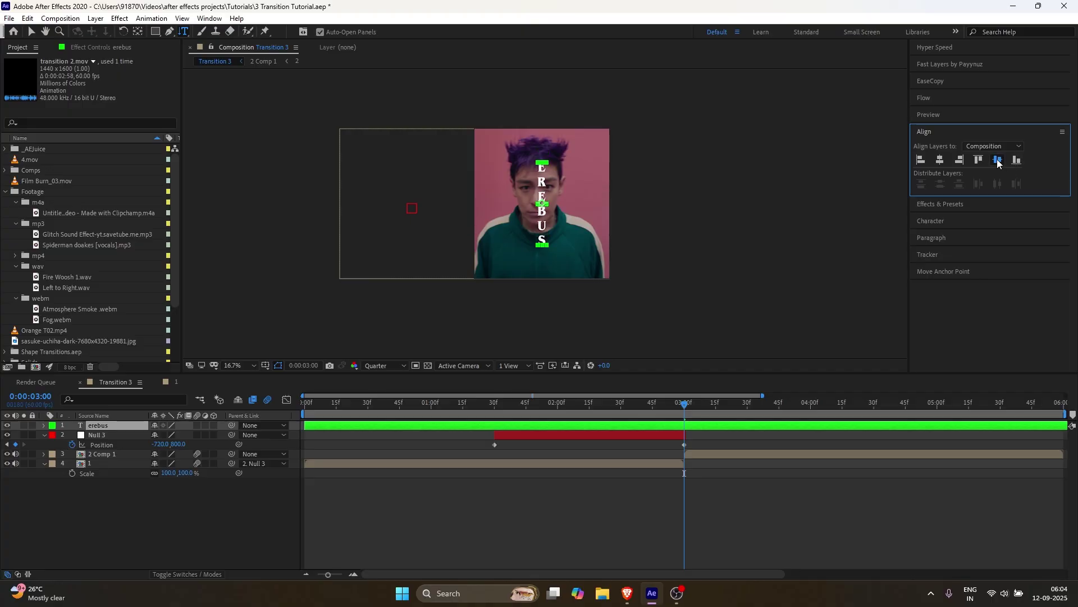
left_click(763, 522)
Trim the erebus text layer to run from 1:30 to 3:00.
left_click(688, 425)
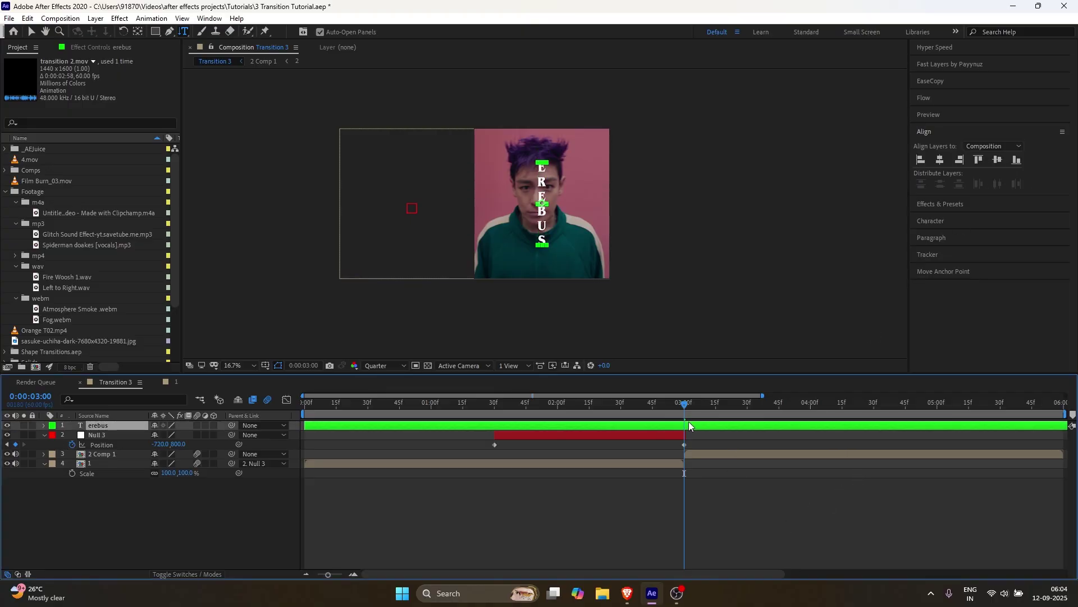
key("alt+bracketright")
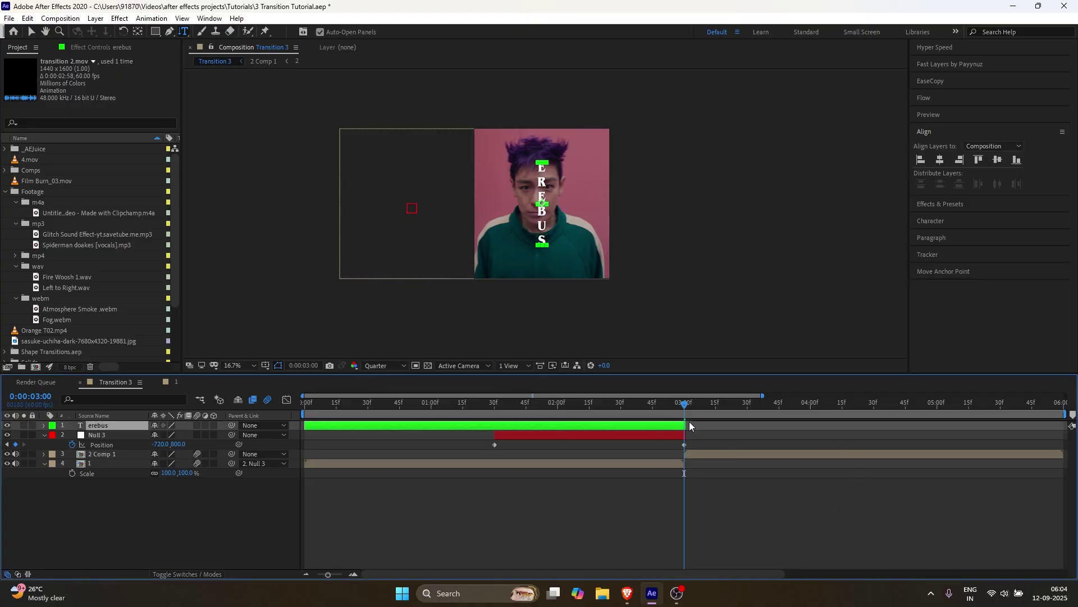
left_click(530, 435)
left_click(504, 402, "shift")
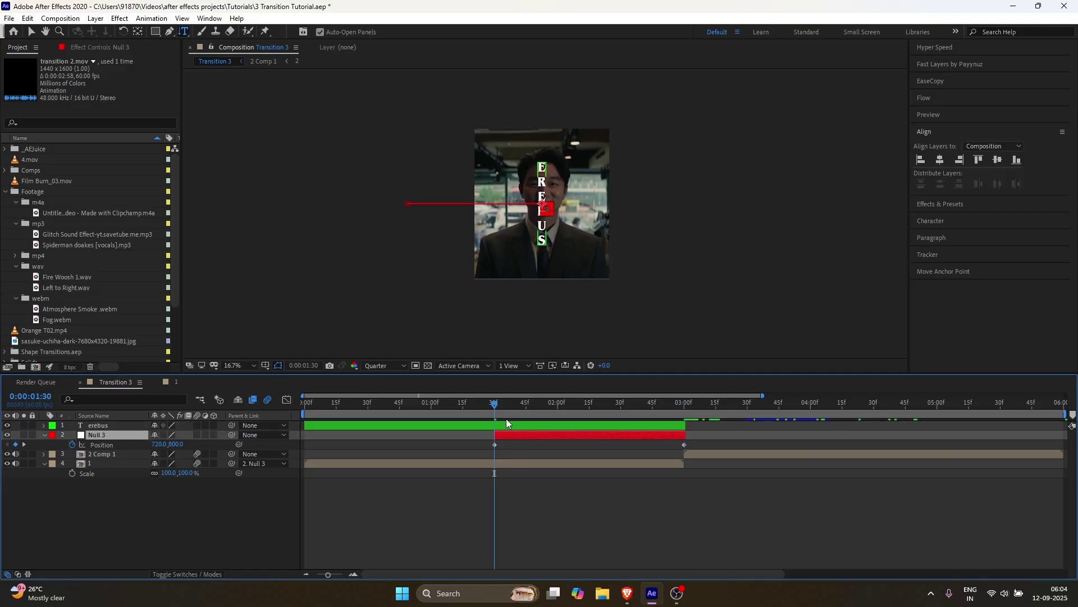
left_click(500, 426)
key("alt+bracketleft")
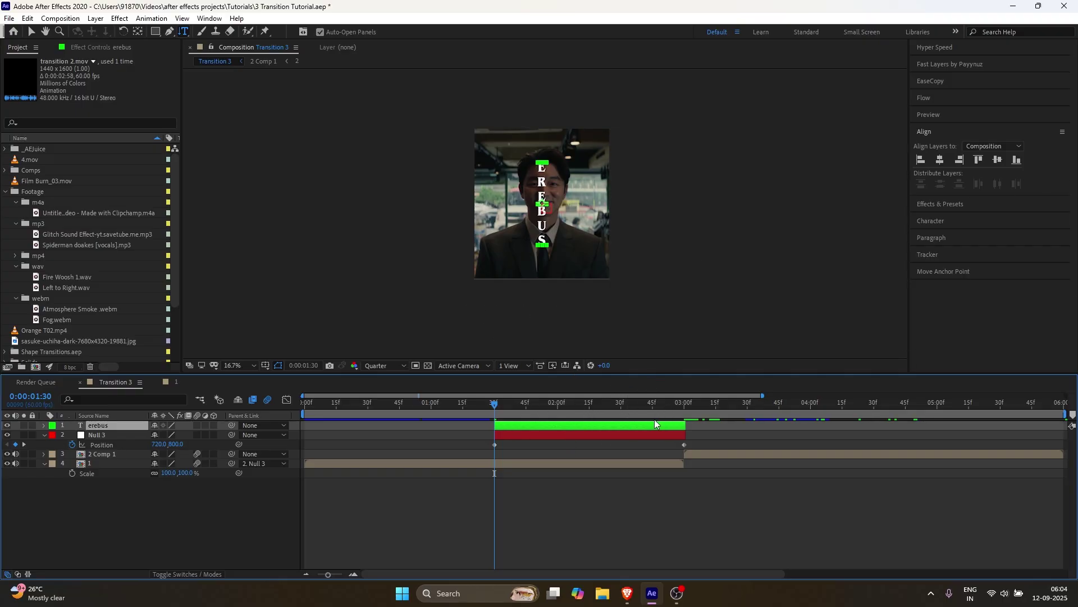
key("F2")
Draw a tall rectangle over EREBUS with a FFFFFF stroke, 17 px wide.
left_click(155, 31)
mouse_move(526, 126)
left_mouse_down()
mouse_move(560, 190)
mouse_move(564, 268)
mouse_move(554, 284)
left_mouse_up()
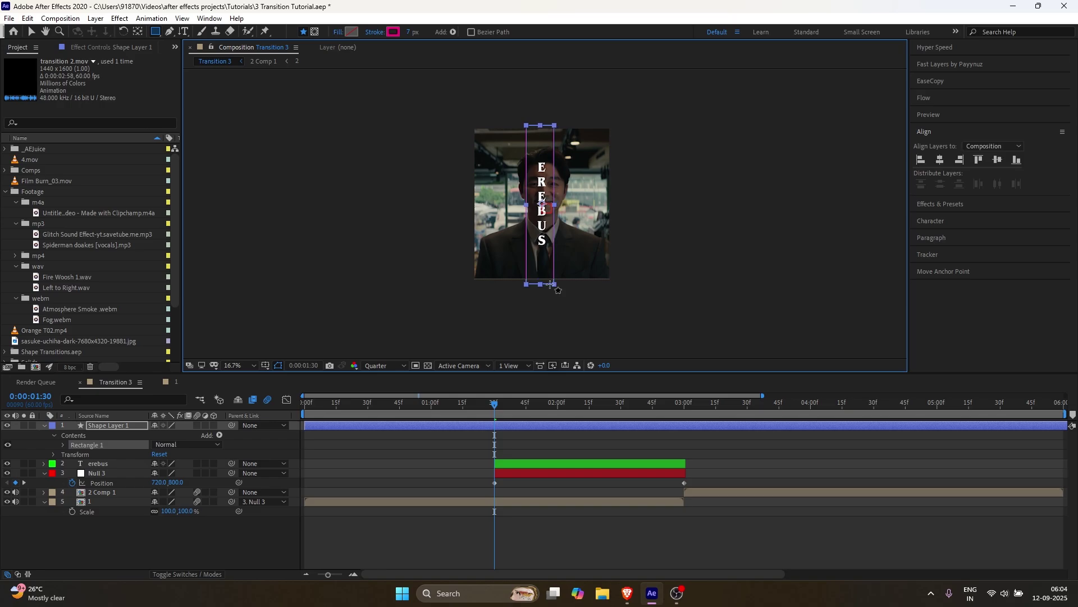
left_click(393, 32)
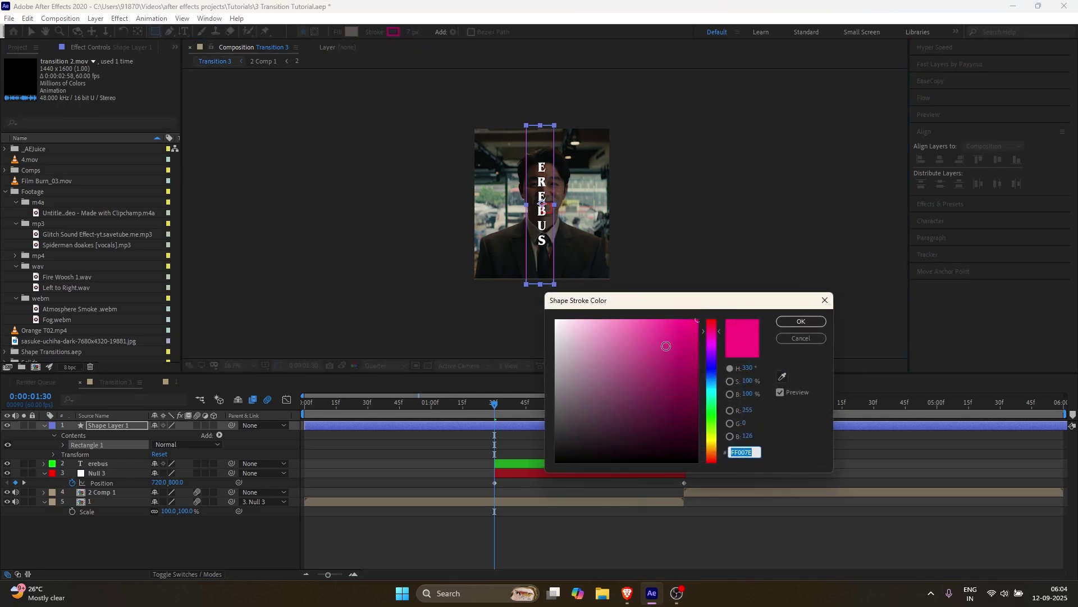
type("FFFFFF")
key("Return")
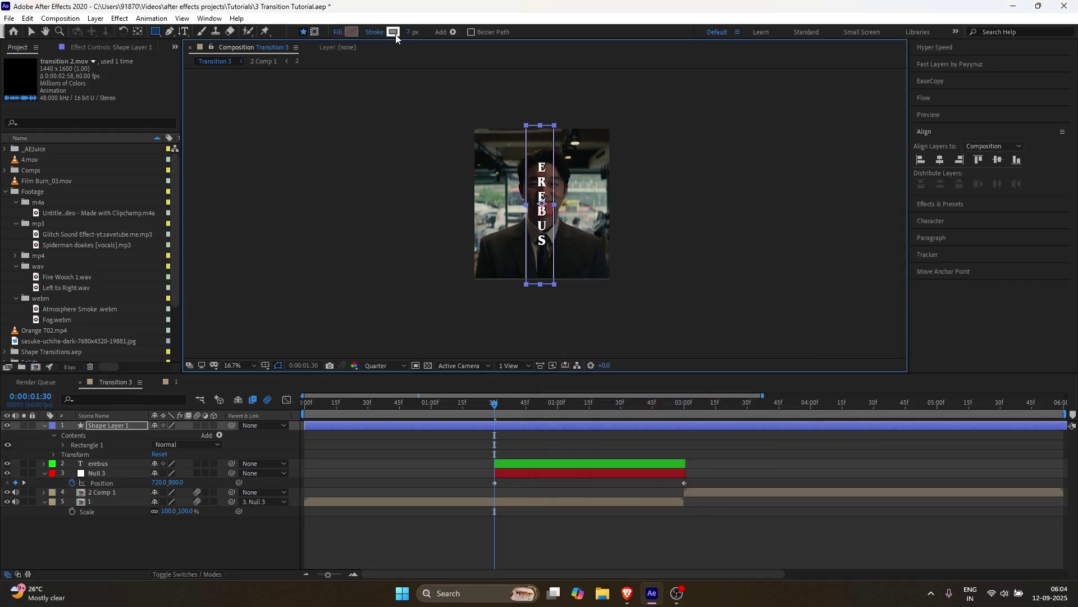
left_click(408, 33)
type("17")
key("Return")
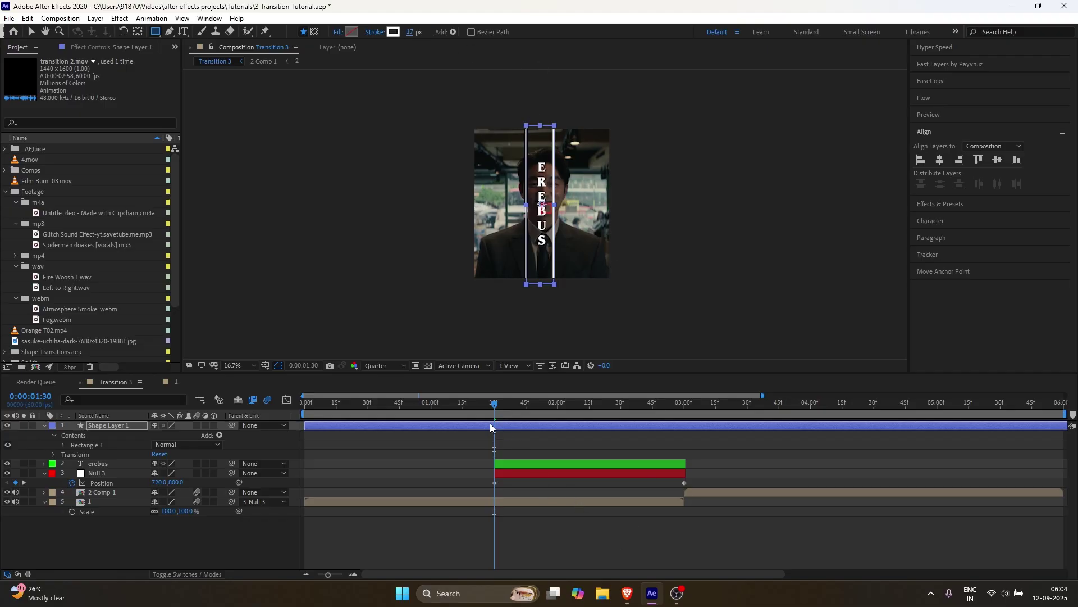
Trim the rectangle shape layer to span 1:30 to 3:00, matching the erebus layer.
key("alt+bracketleft")
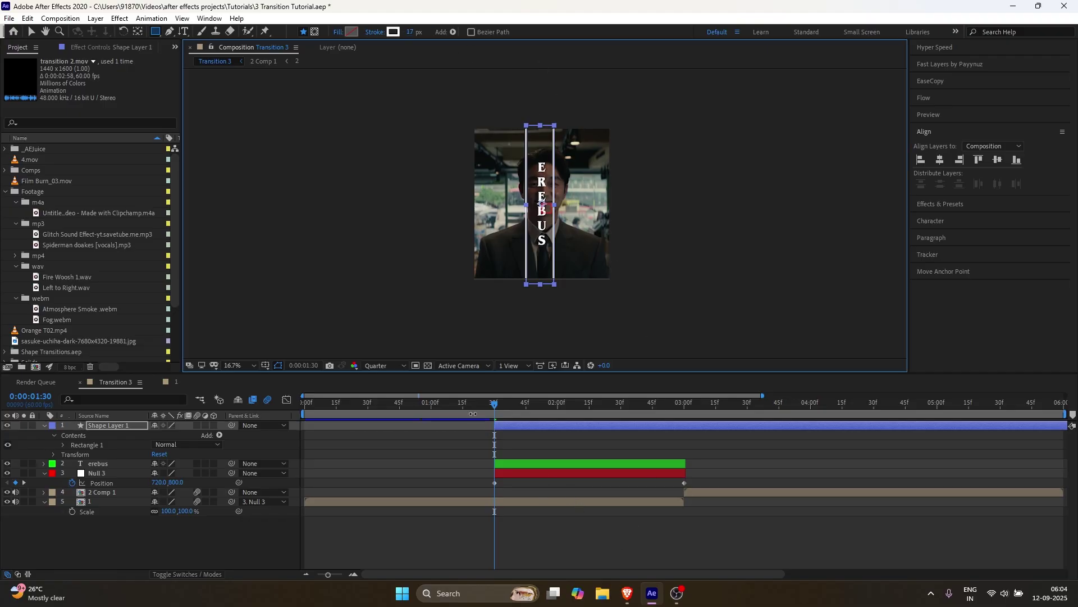
left_click(678, 457)
left_click(678, 464)
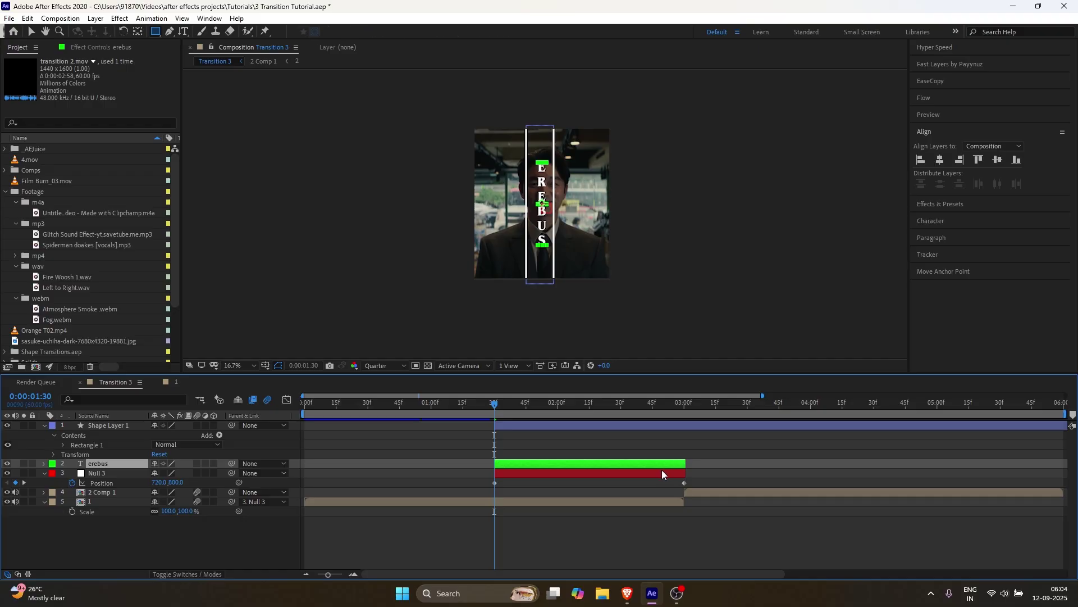
key("o")
left_click(682, 425)
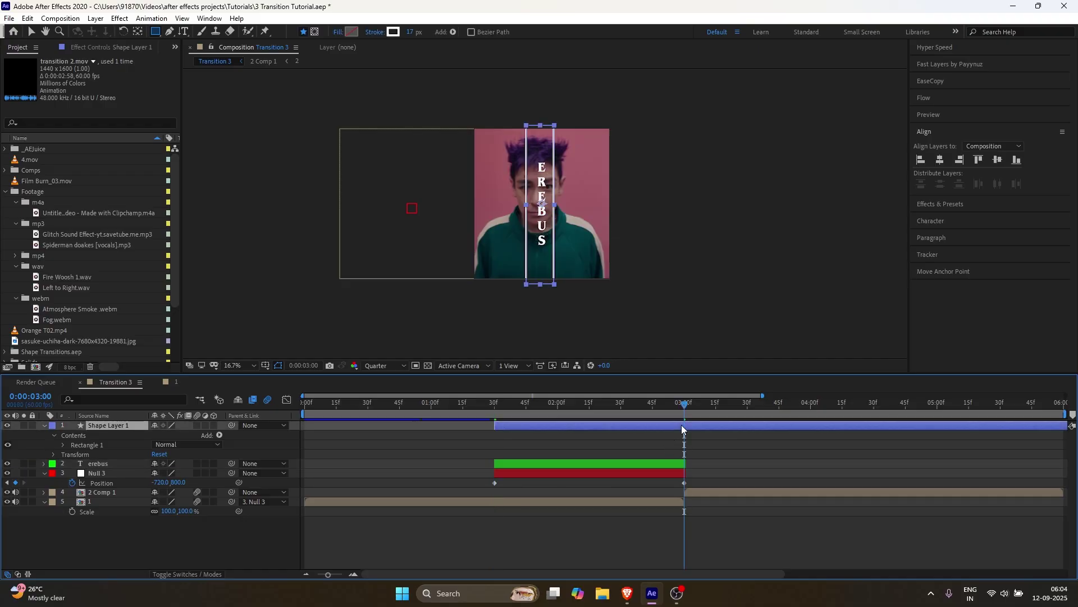
key("alt+bracketright")
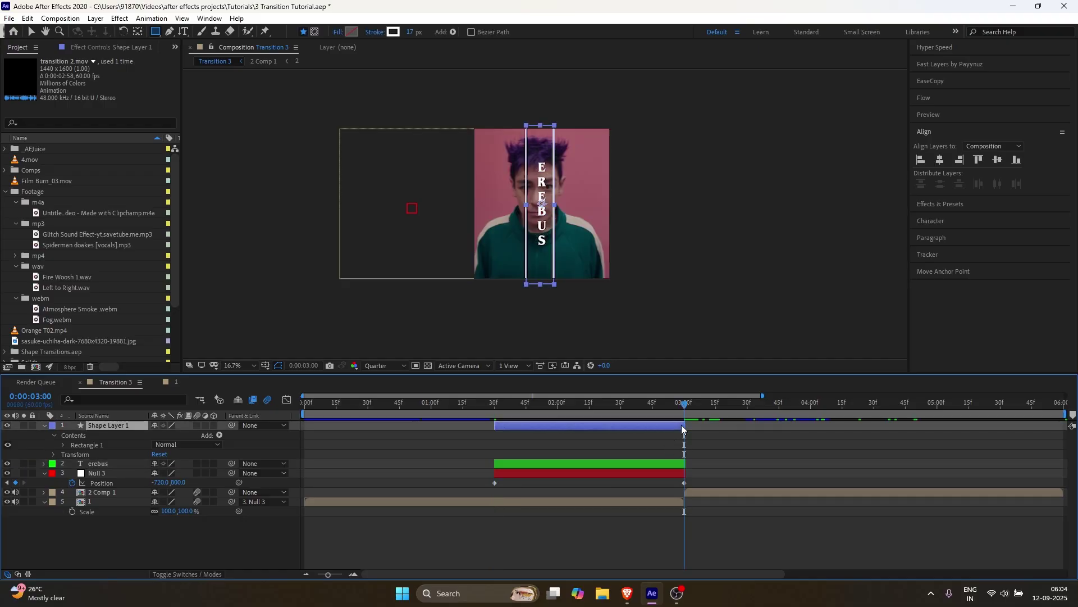
Pre-compose the erebus text and rectangle into Pre-comp 3 and open it.
left_click(93, 465, "ctrl")
key("ctrl+shift+c")
left_click(569, 364)
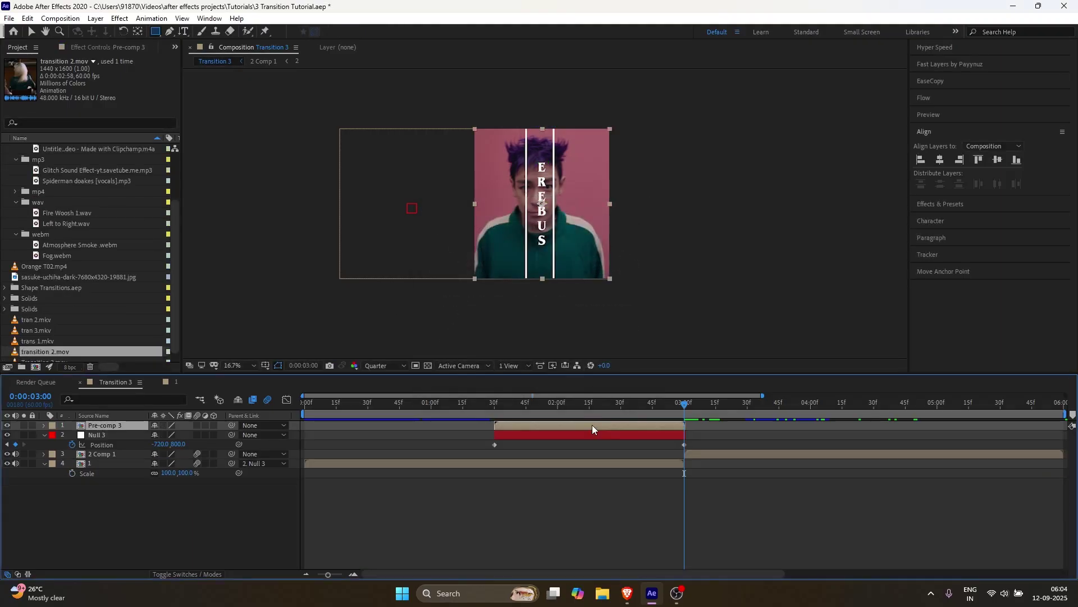
double_click(592, 425)
left_click(328, 426)
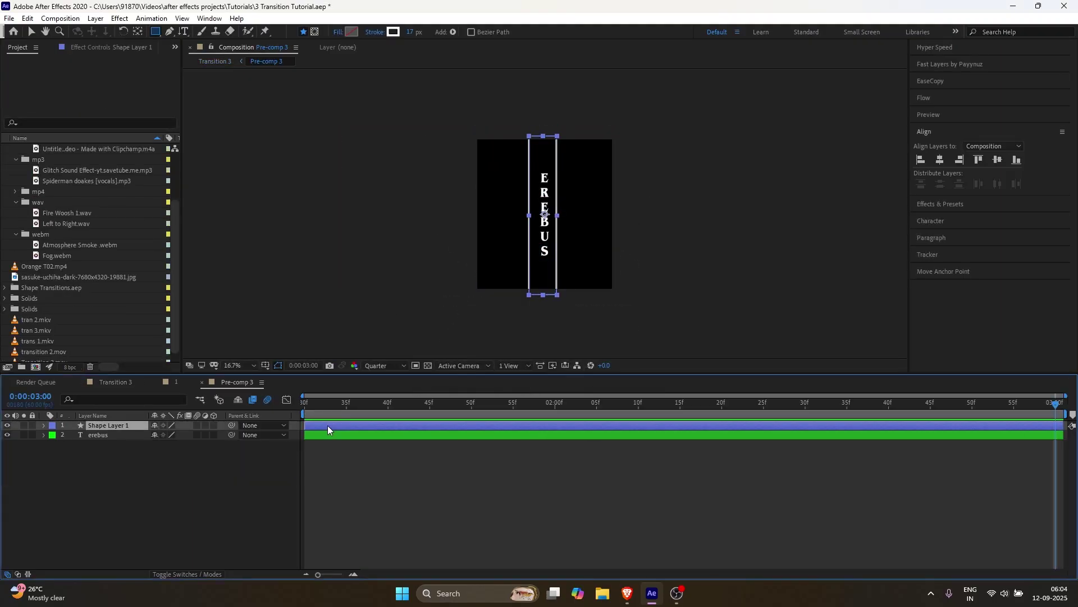
right_click(296, 425)
Add an adjustment layer carrying S_TextureFlux, Bevel Alpha, Deep Glow and Drop Shadow effects.
mouse_move(371, 431)
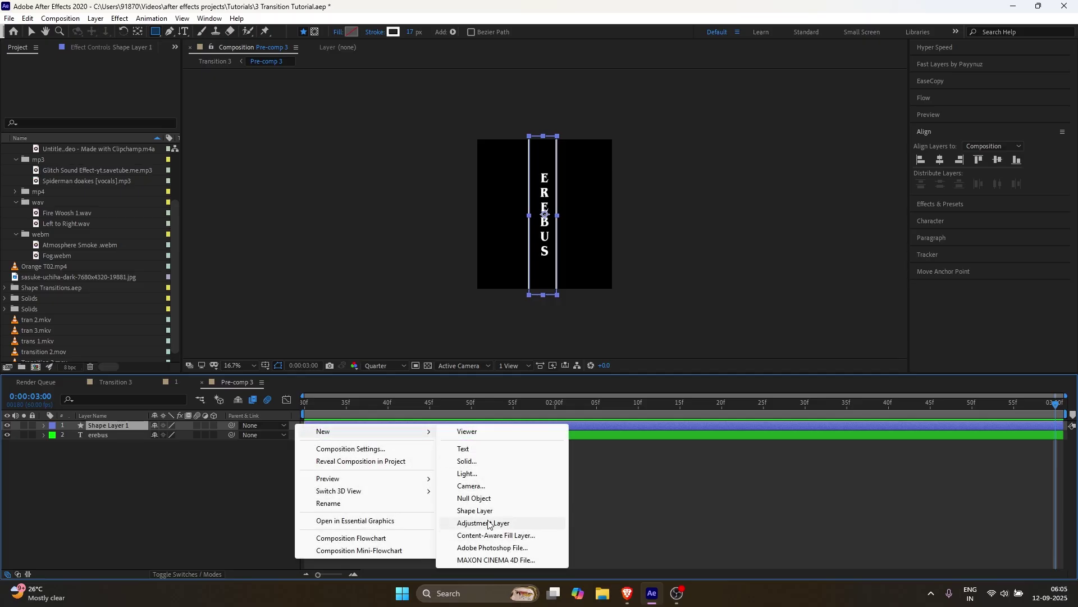
left_click(488, 523)
key("ctrl+space")
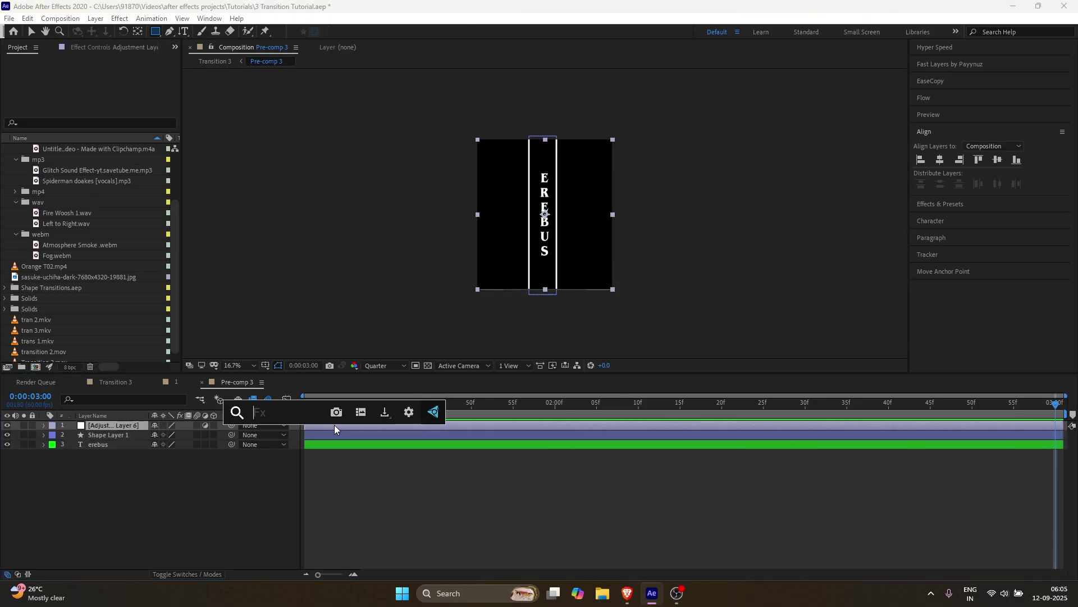
type("t")
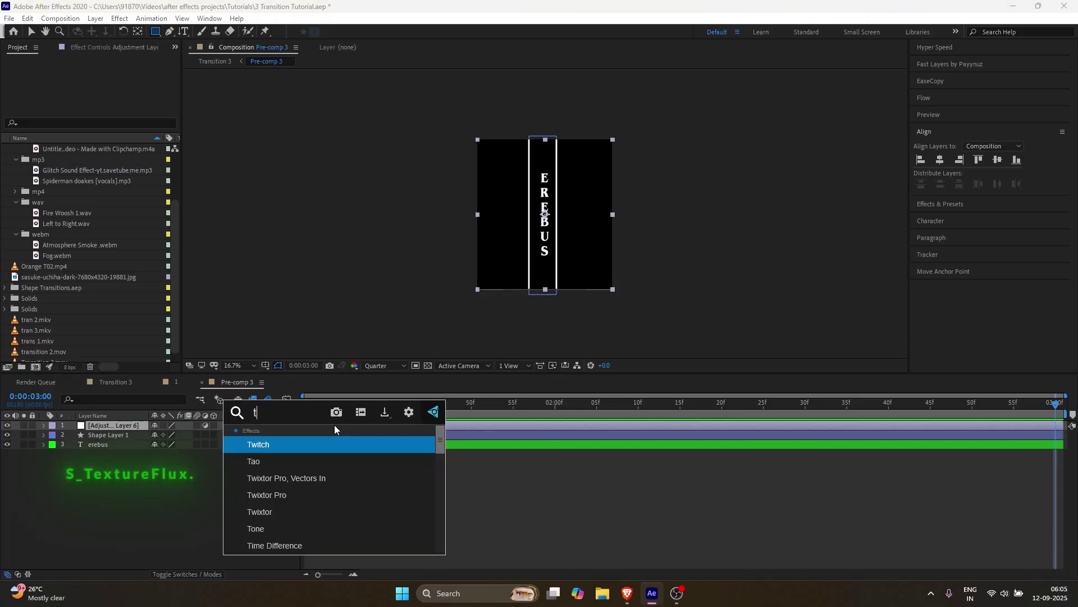
type("exturef")
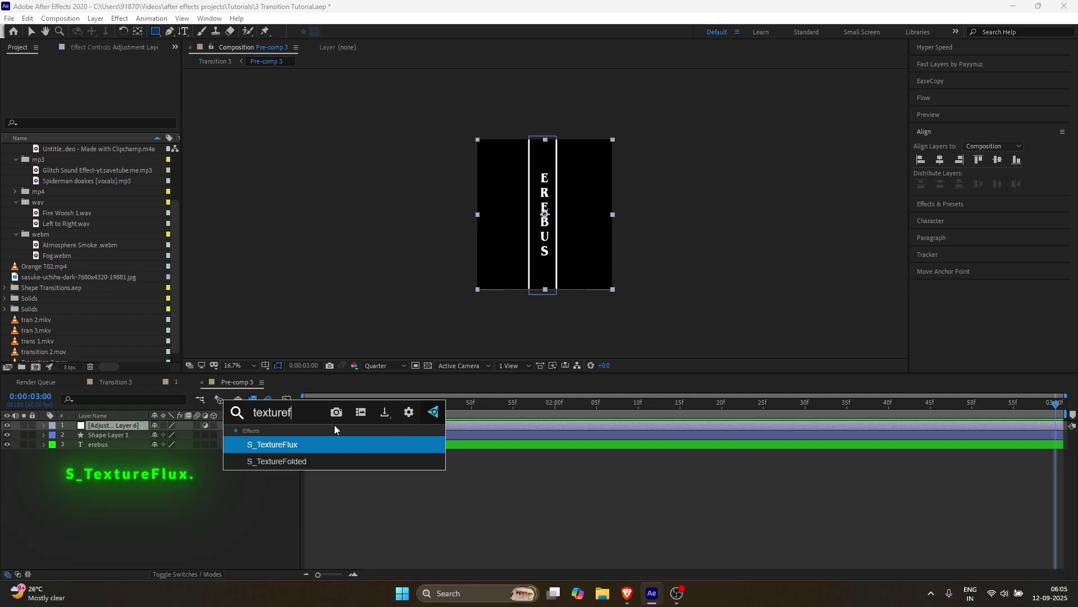
key("Return")
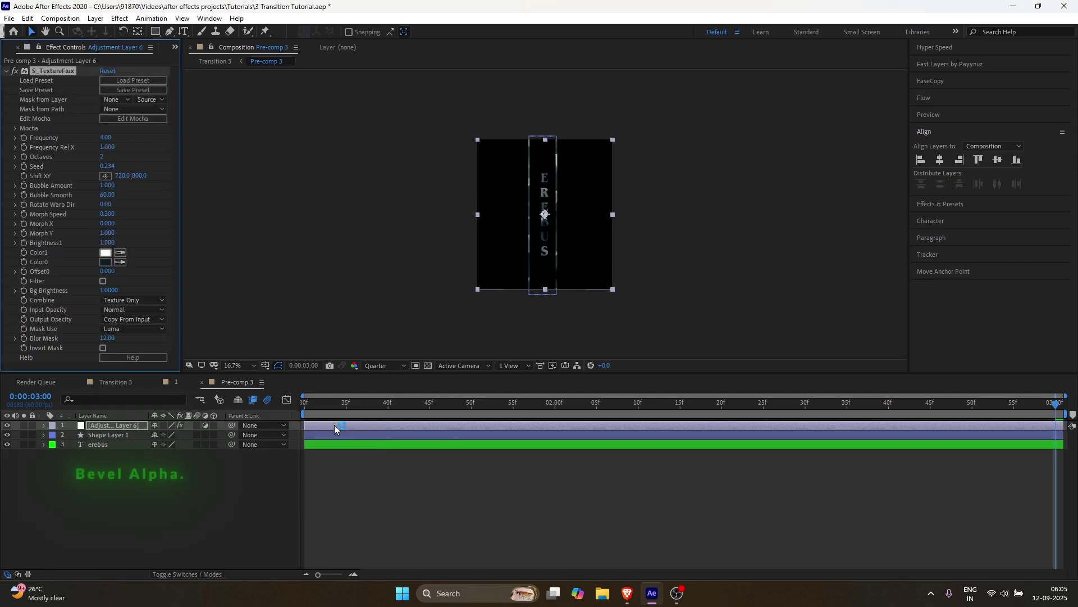
key("ctrl+space")
type("bevel")
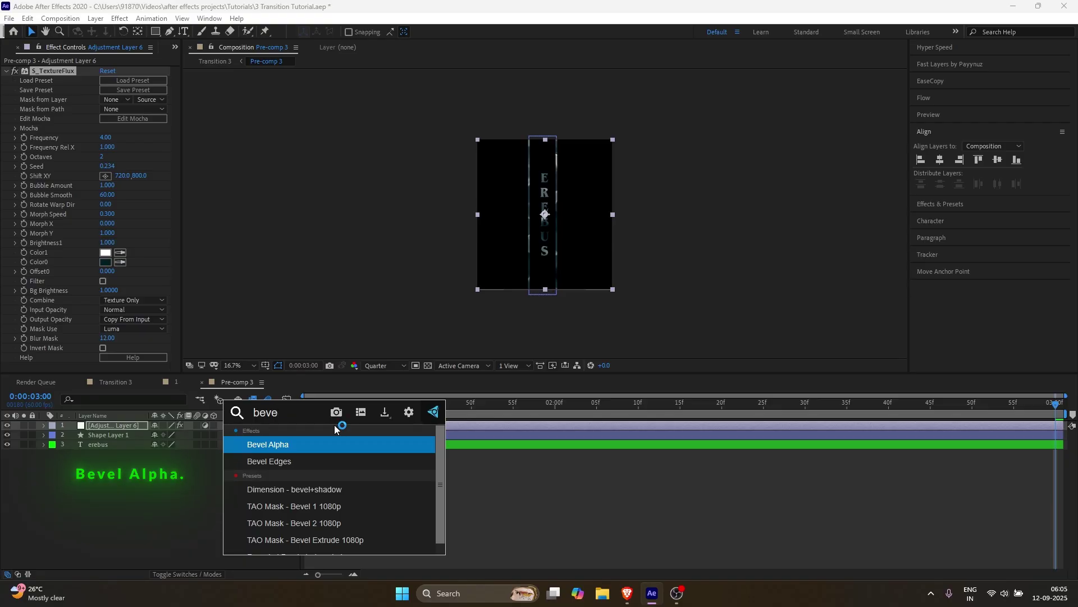
key("Return")
key("ctrl+space")
type("de")
key("Return")
key("ctrl+space")
type("dro")
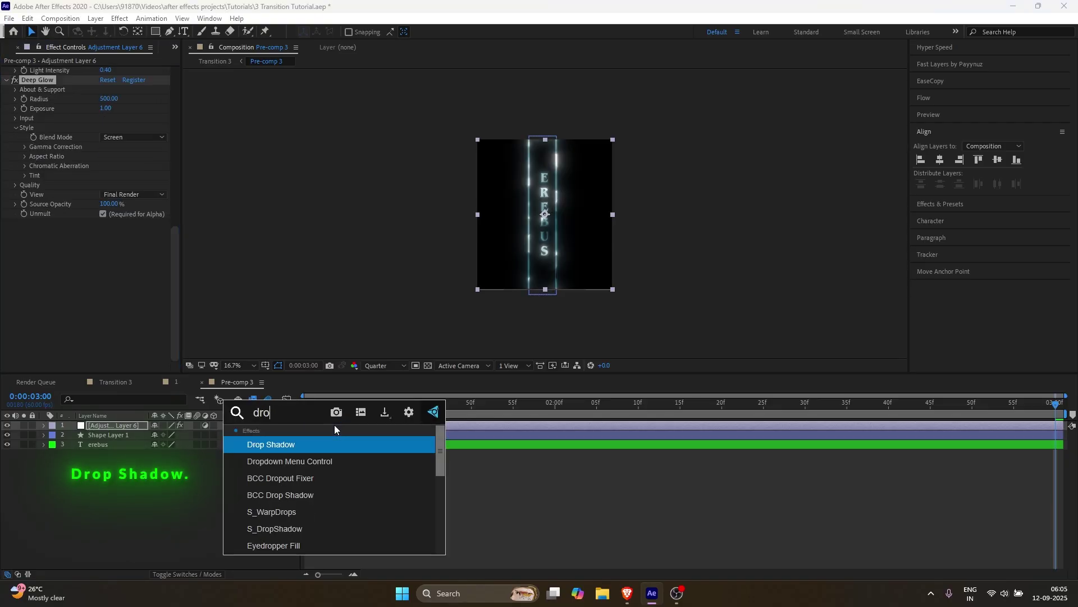
key("Return")
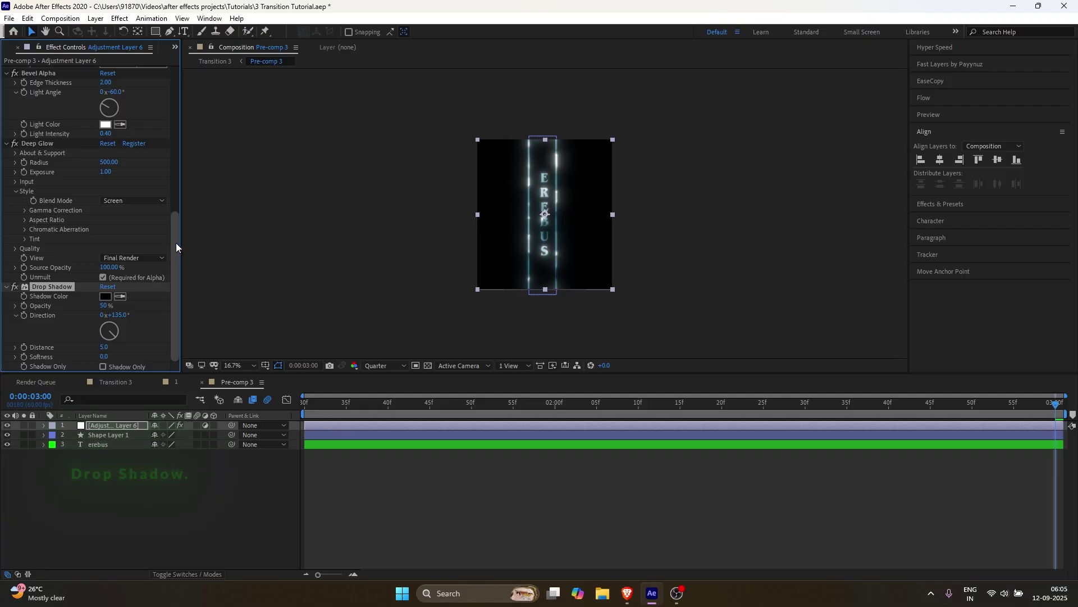
Set the S_TextureFlux Color0 to dark purple 190026.
left_click_drag(176, 242, 161, 46)
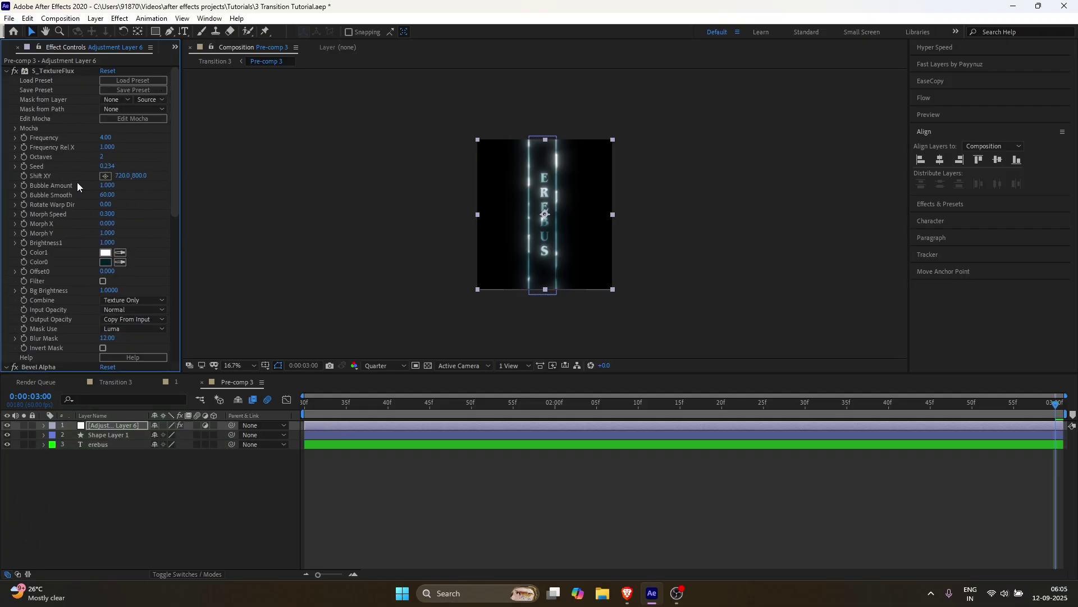
left_click(105, 261)
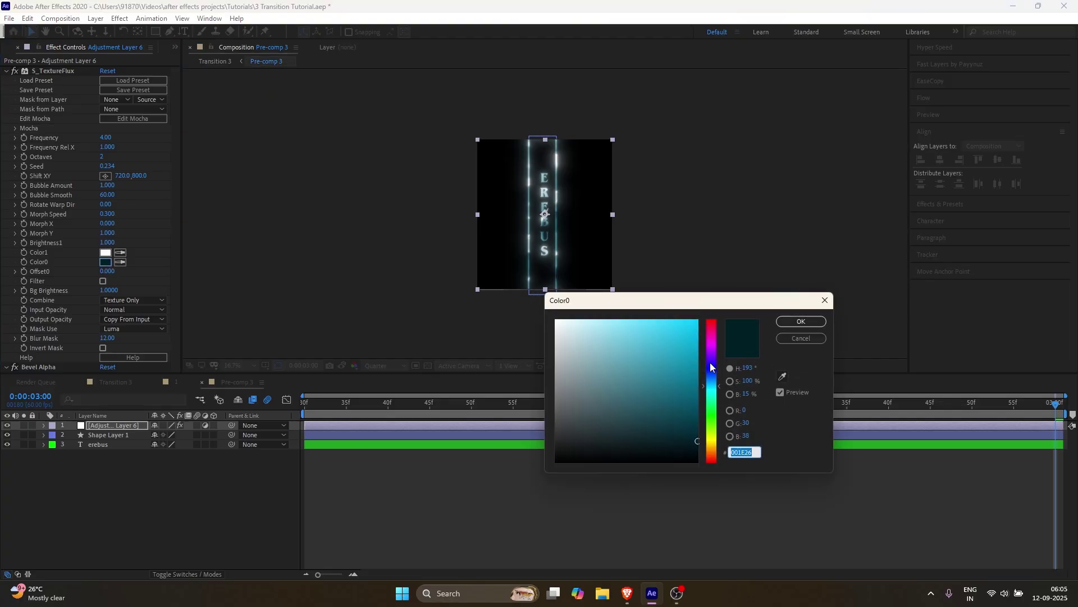
key("ctrl+v")
left_click(801, 322)
left_click(7, 71)
Set Bevel Alpha edge thickness to 4, and Deep Glow exposure 0.2 and radius 30.
left_click_drag(110, 98, 143, 131)
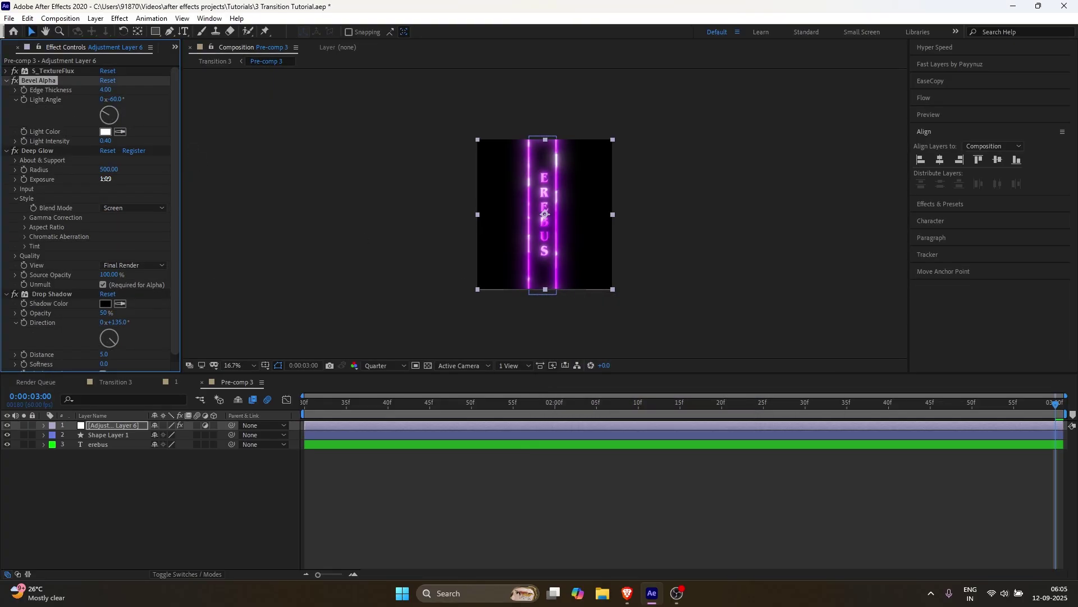
left_click(109, 179)
type("0.2")
left_click(110, 170)
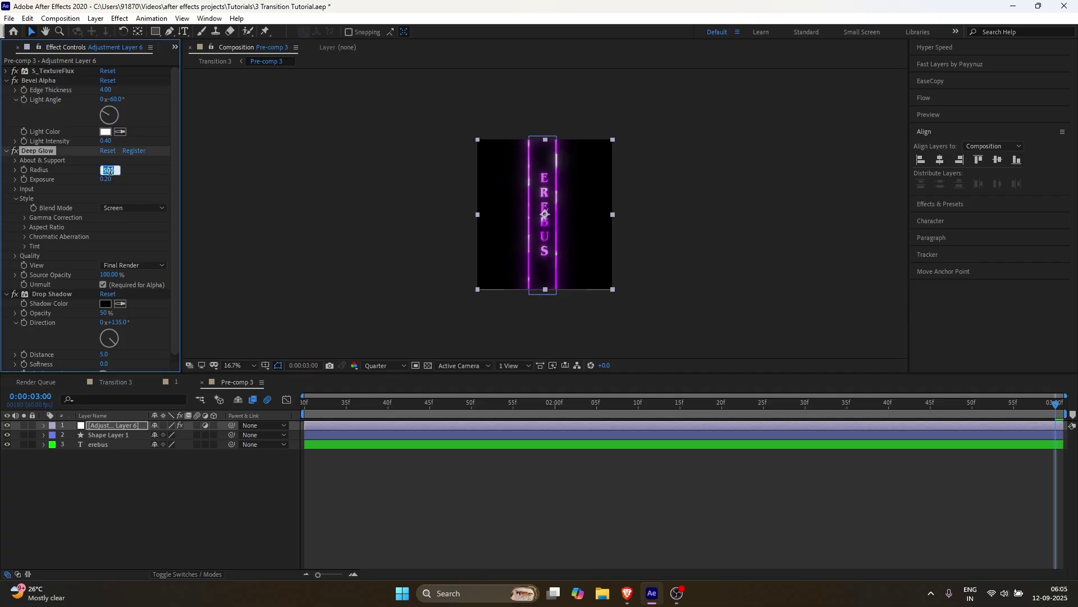
type("30")
key("Return")
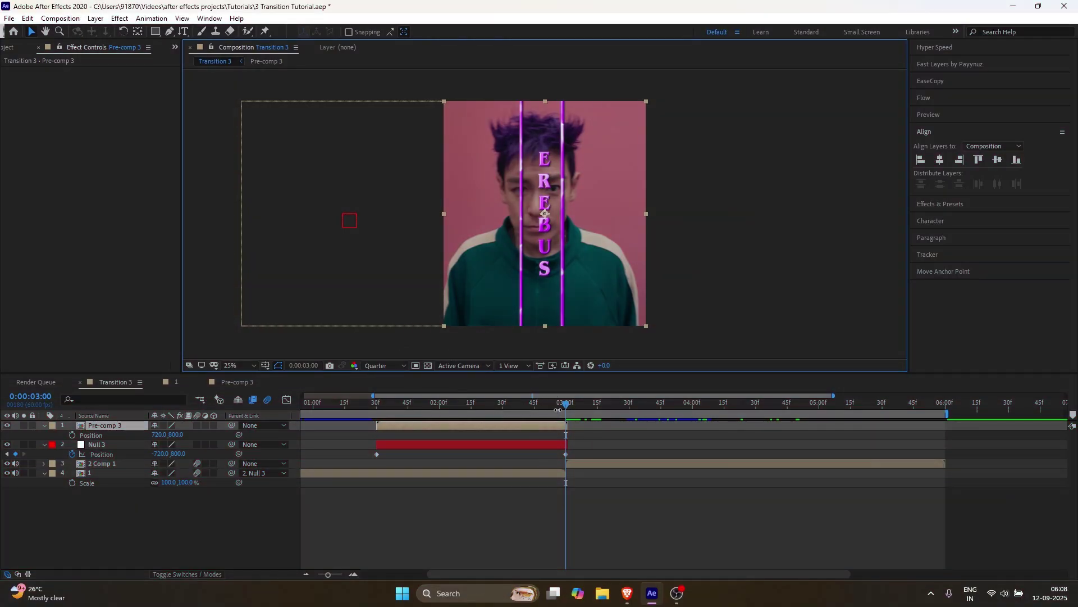
Shift Pre-comp 3 later in time and move Null 3 above it in the layer order.
left_click_drag(516, 430, 525, 426)
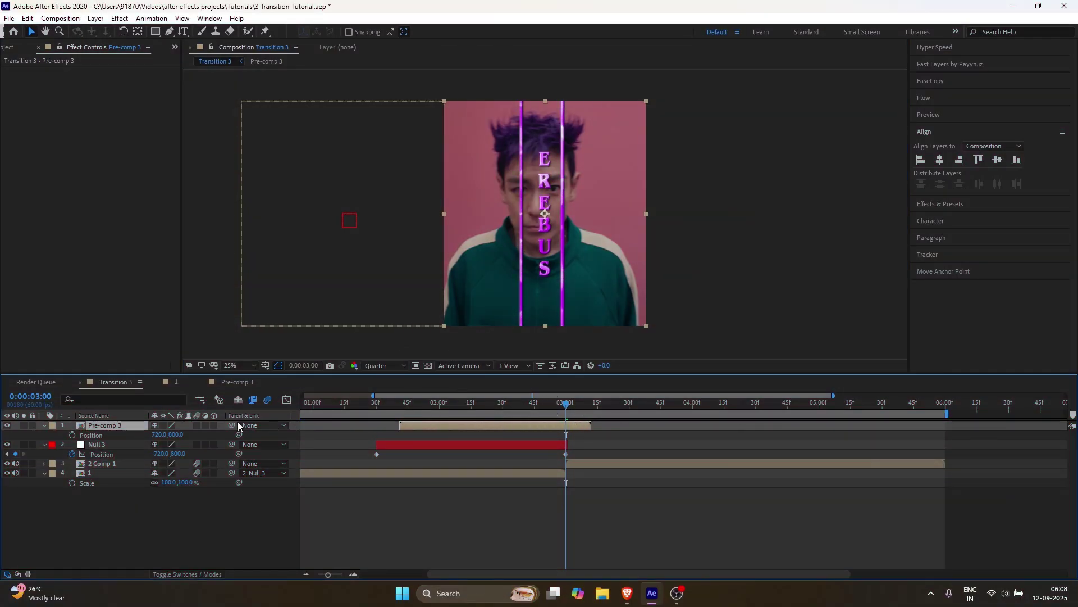
left_click_drag(96, 429, 109, 459)
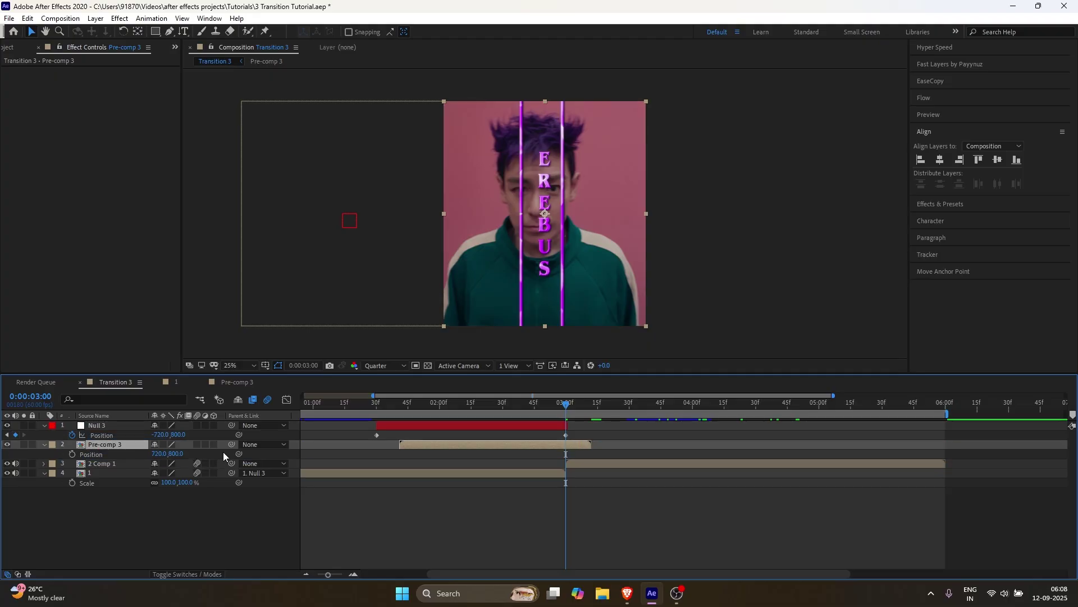
left_click_drag(327, 576, 333, 574)
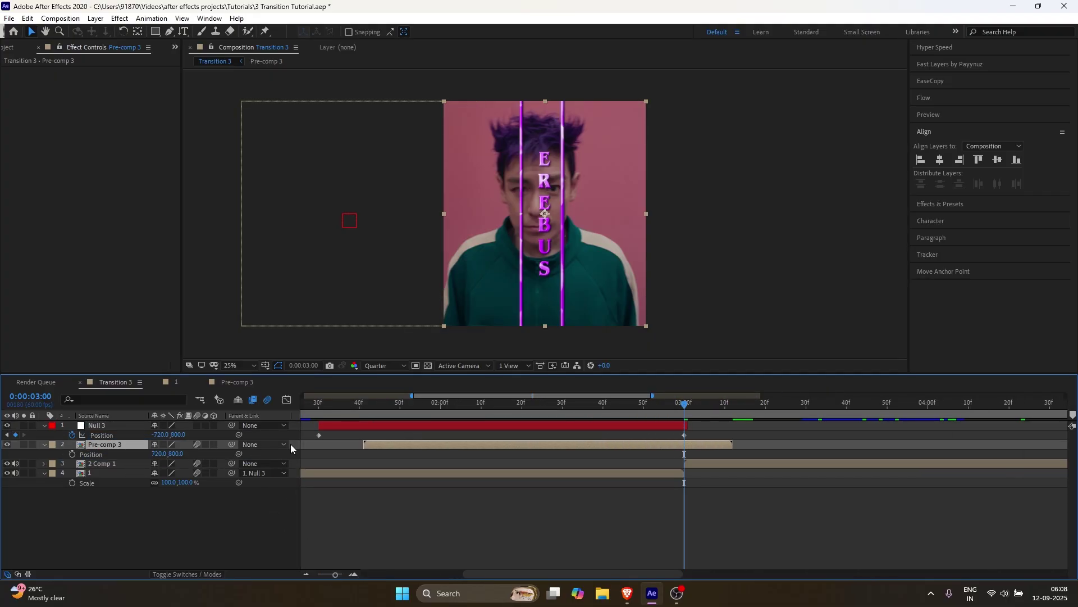
At 0:00:02:44, slide Pre-comp 3 left in the frame and parent it to Null 3.
left_click(619, 409)
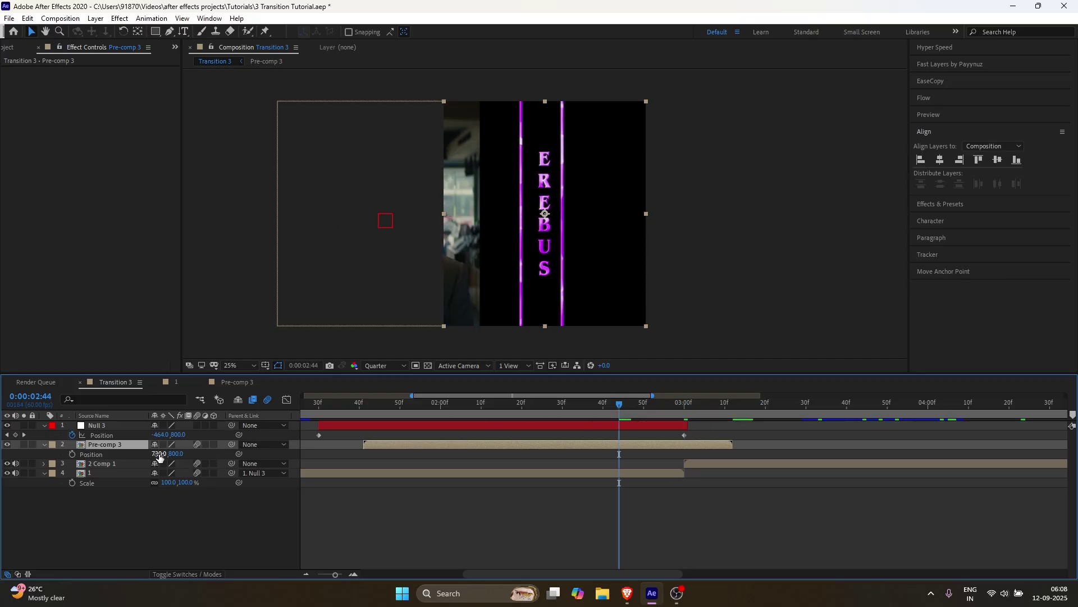
left_click_drag(169, 454, 111, 456)
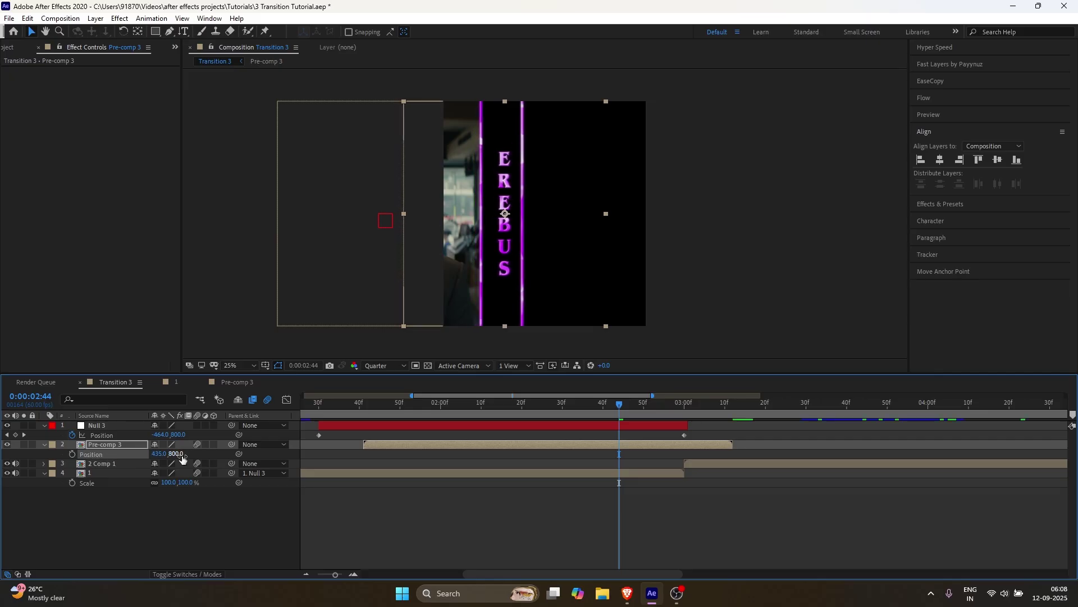
left_click(678, 404)
left_click_drag(678, 404, 664, 429)
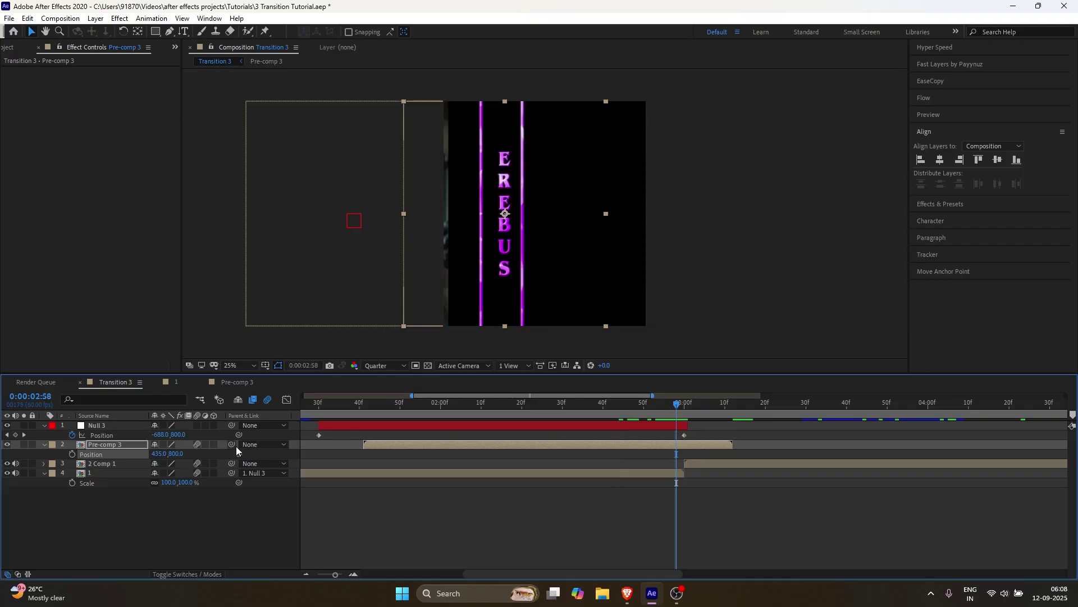
left_click_drag(234, 446, 109, 427)
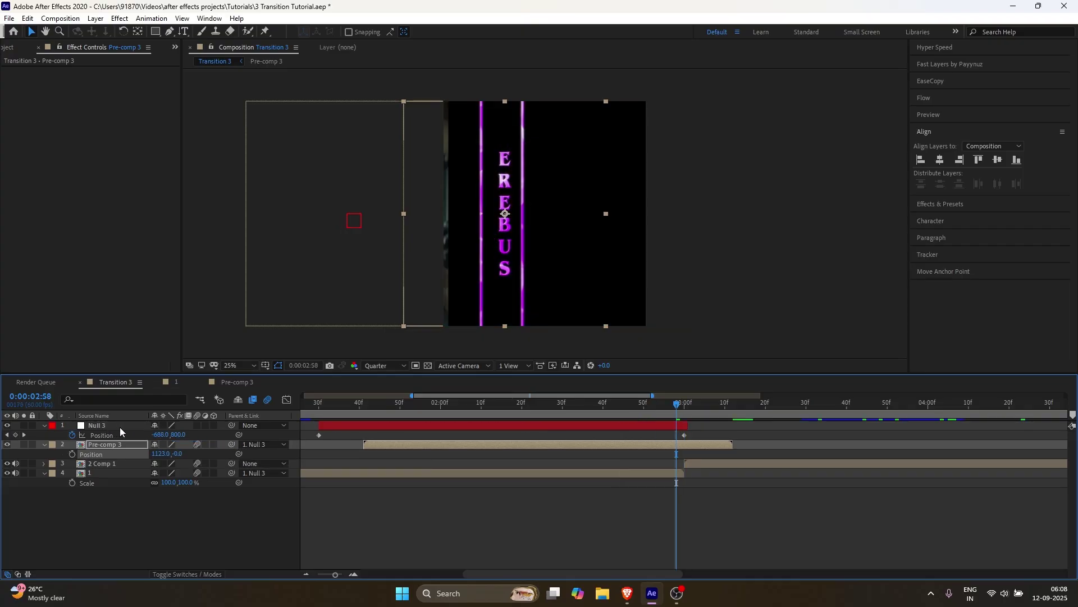
key("ctrl+z")
left_click(619, 402)
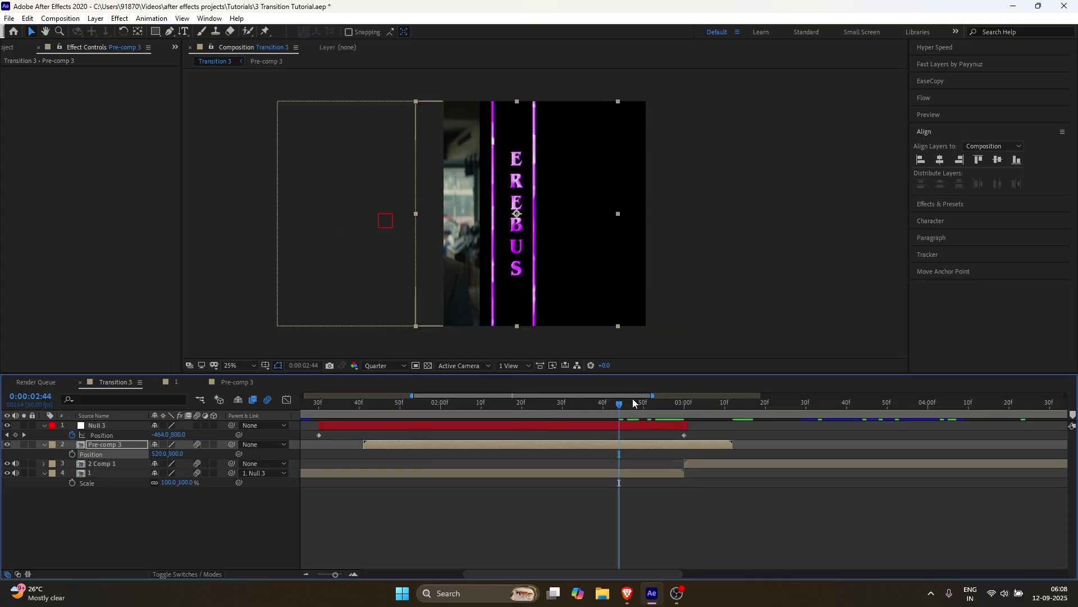
left_click_drag(162, 454, 106, 454)
left_click_drag(232, 444, 96, 425)
Push Null 3's 3:00 position left to -1036,800 and trim Pre-comp 3 to end at 3:00.
left_click_drag(622, 404, 367, 439)
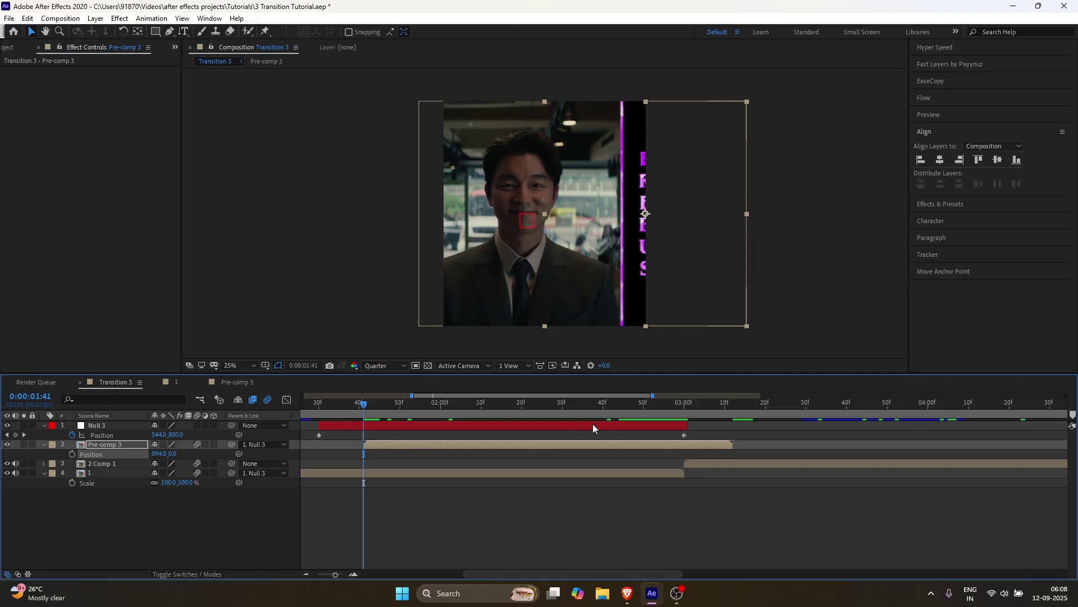
left_click_drag(367, 403, 429, 440)
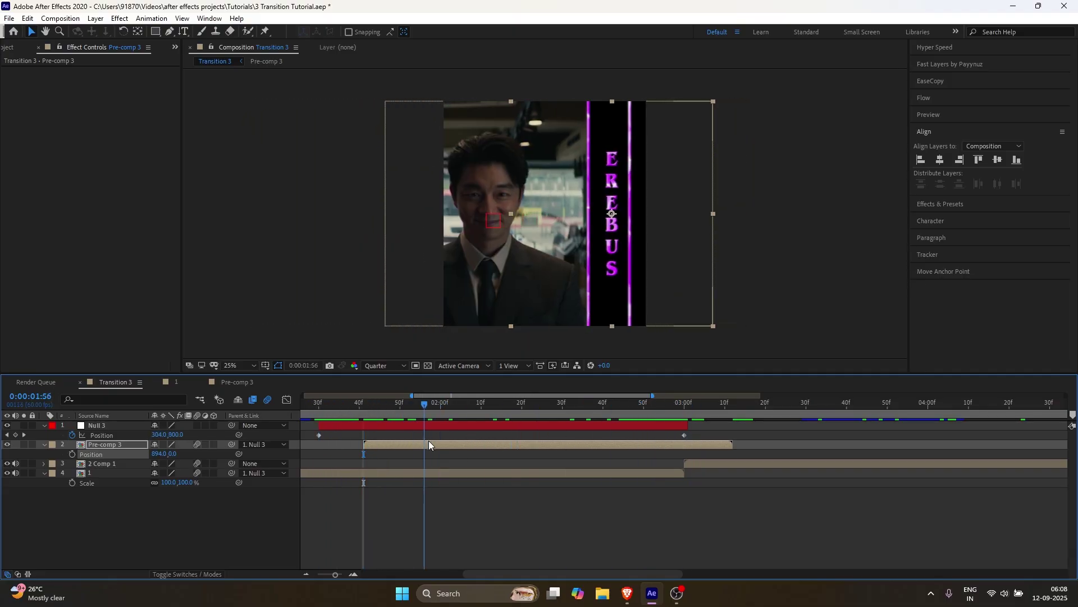
left_click(685, 406)
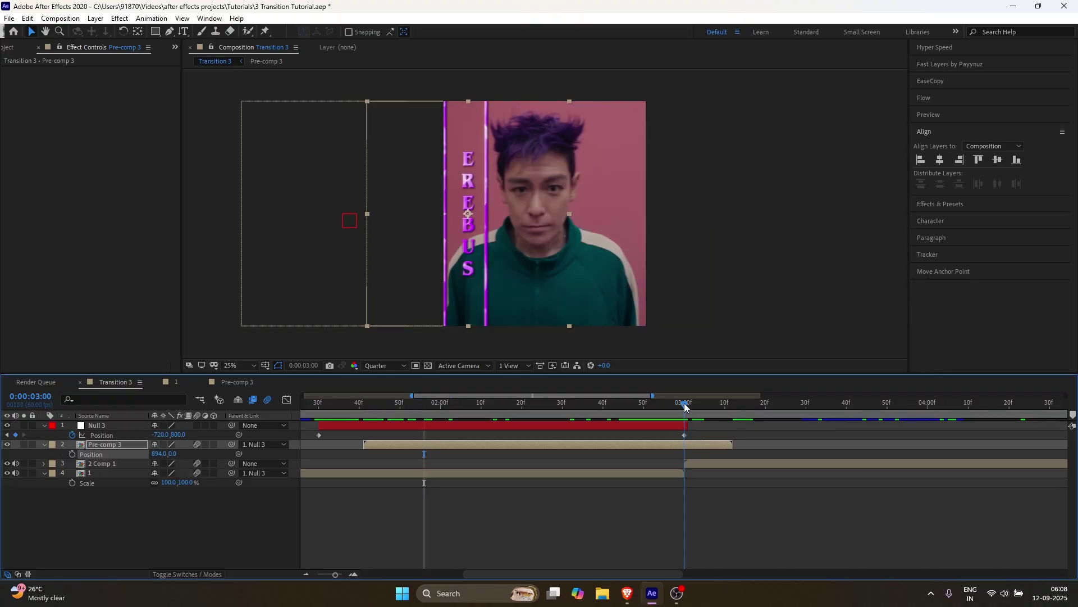
left_click_drag(175, 438, 97, 428)
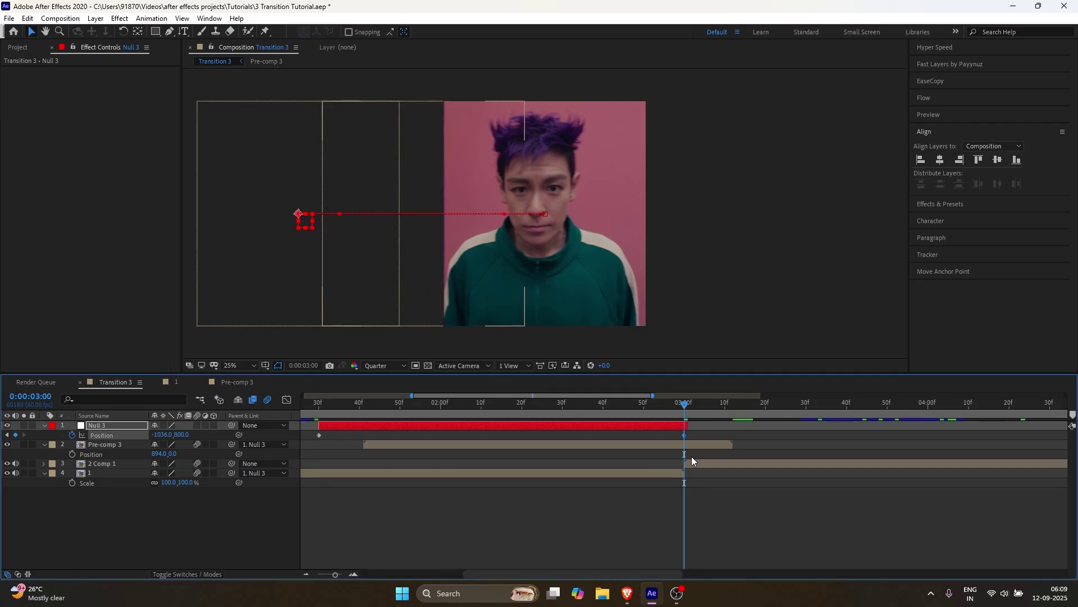
left_click_drag(694, 447, 656, 449)
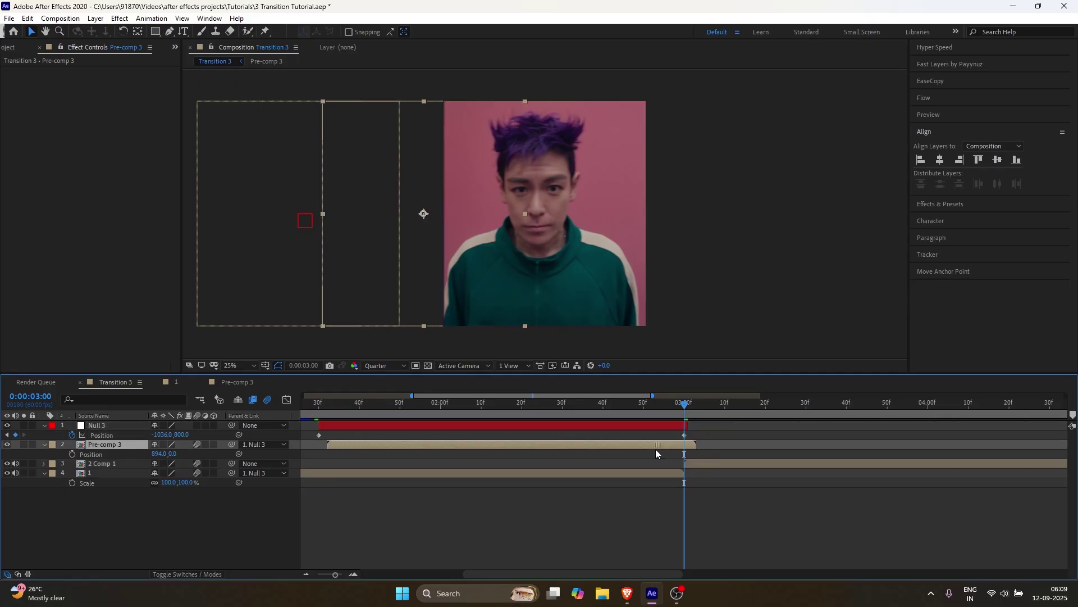
Parent 2 Comp 1 to Null 3 and scale both layer 1 and 2 Comp 1 to 101%.
left_click(694, 465)
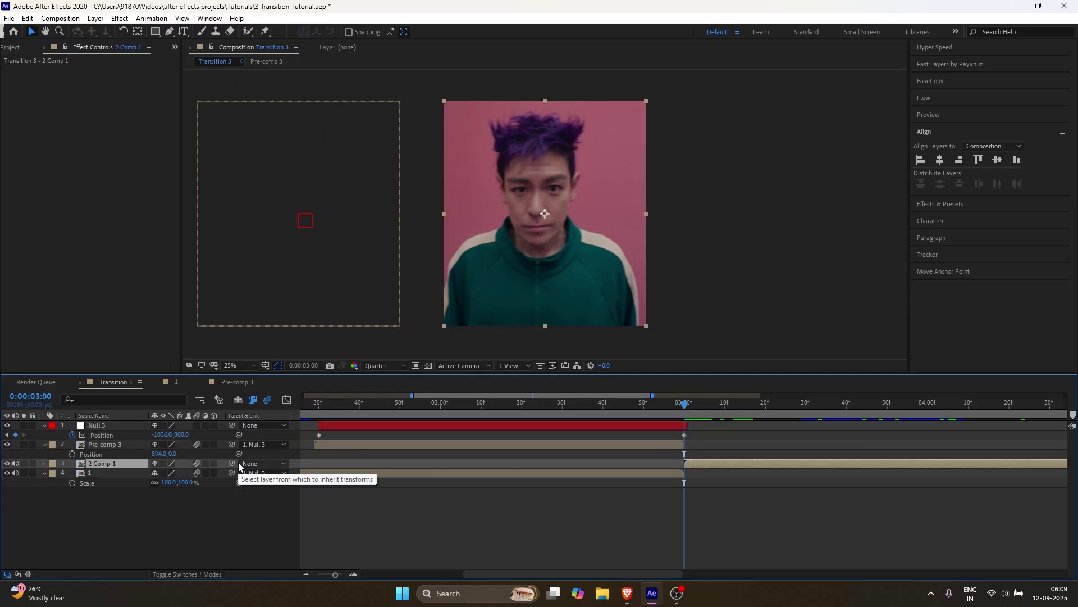
left_click_drag(231, 464, 101, 427)
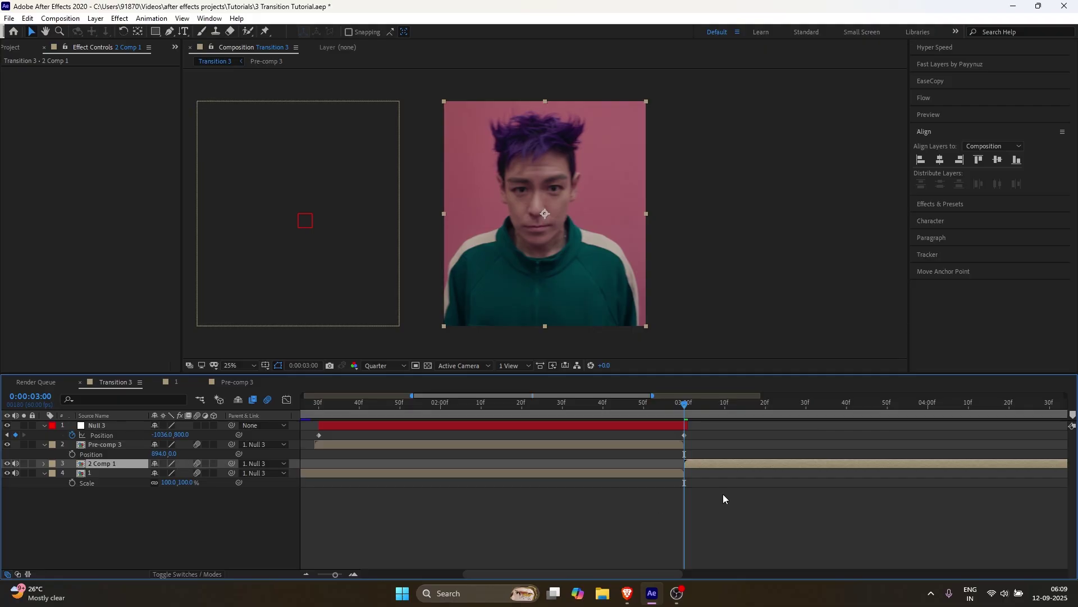
left_click(644, 474)
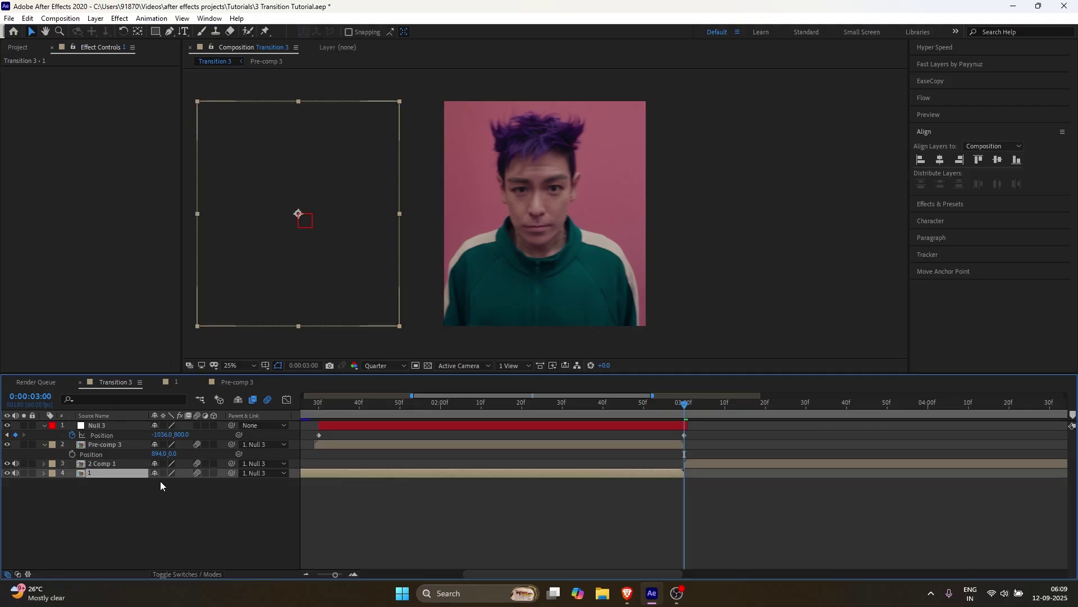
key("s")
left_click(171, 482)
type("101")
key("Return")
left_click(326, 444)
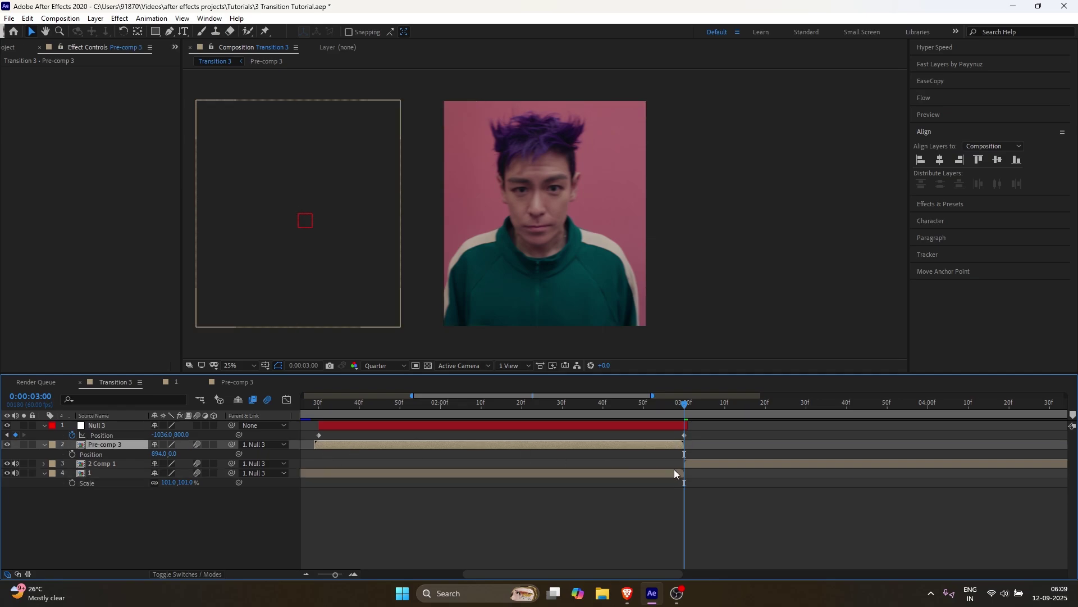
left_click(695, 462)
key("s")
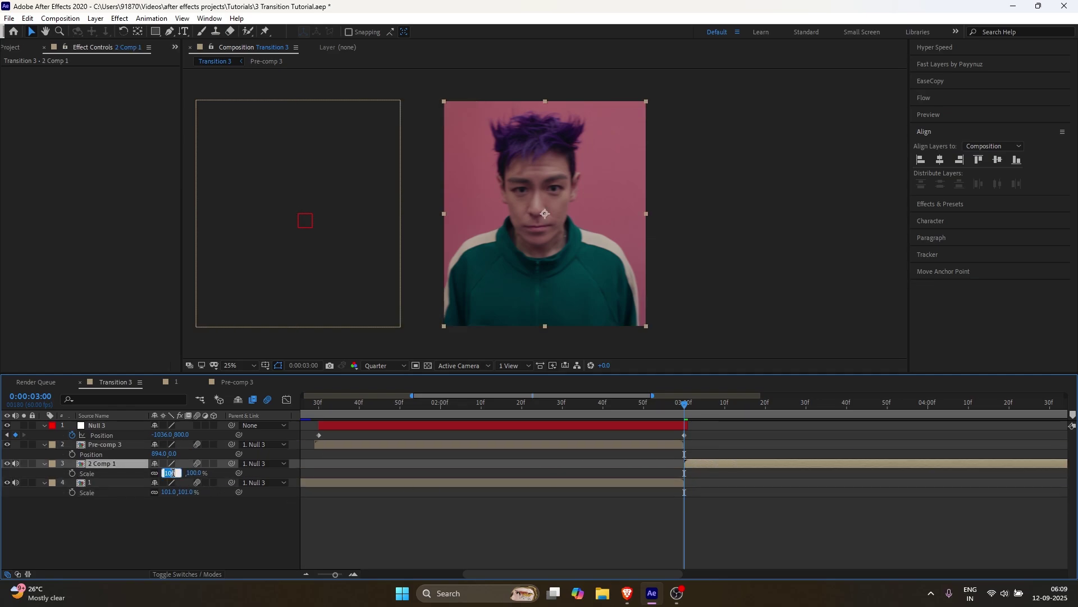
type("101")
key("Return")
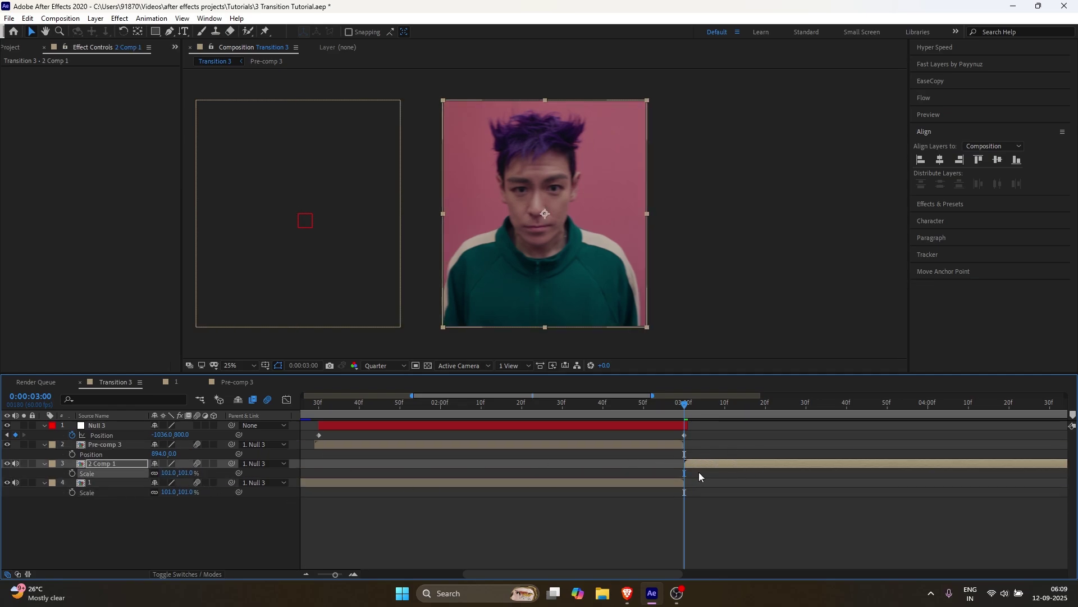
Start the 2 Comp 1 clip at the 1:30 transition and preview the slide.
left_click(319, 404)
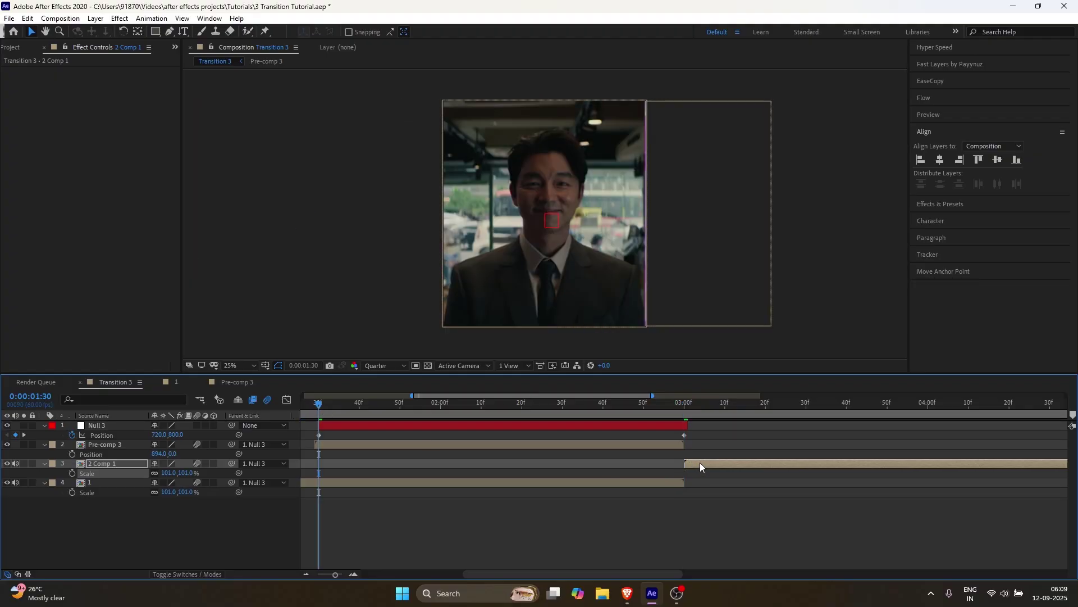
left_click_drag(700, 463, 328, 465)
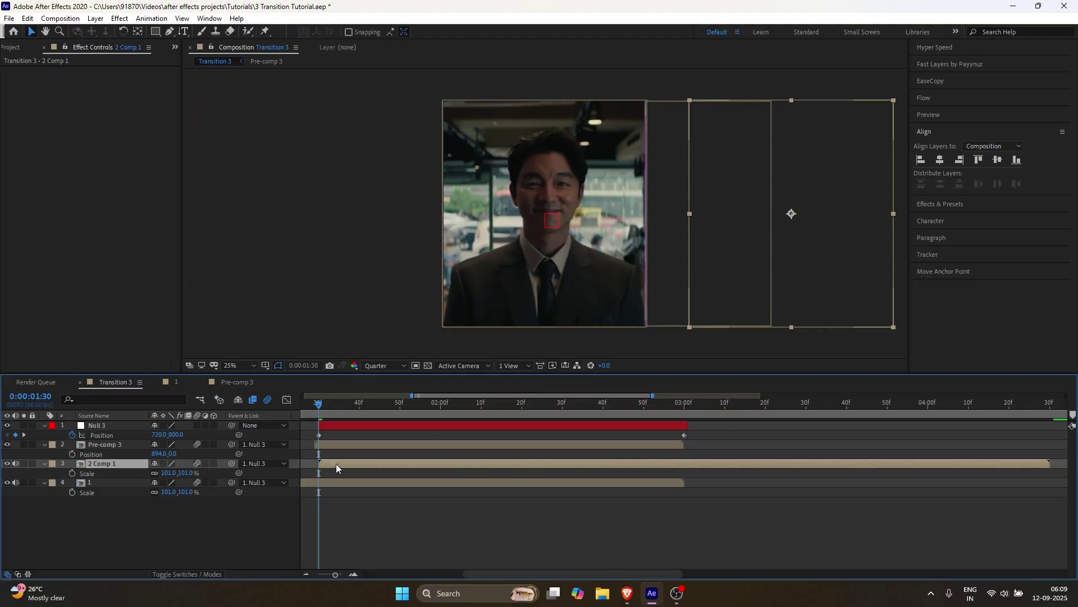
key("space")
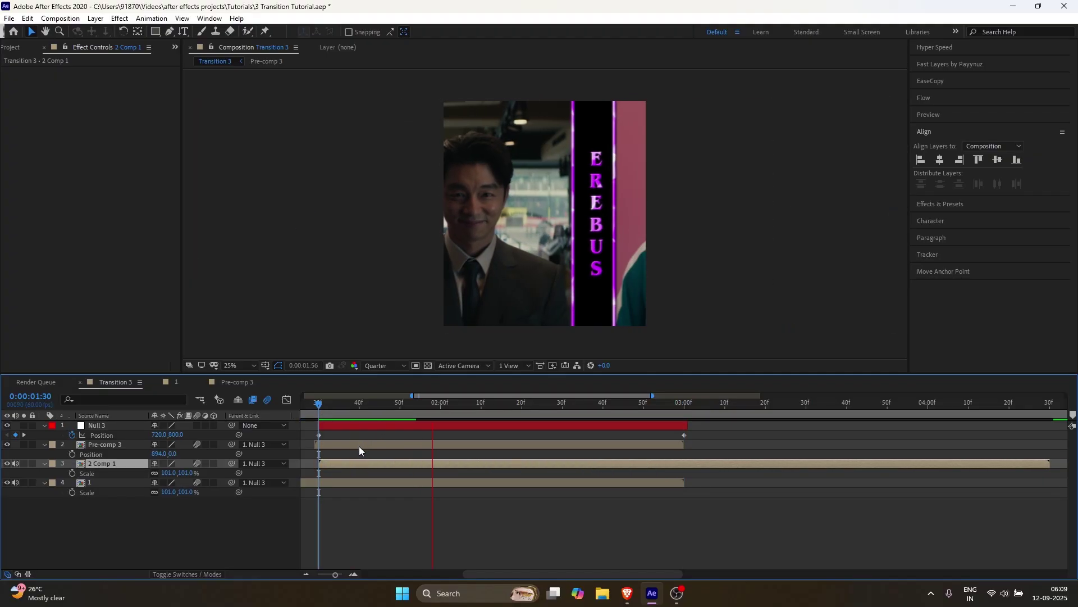
left_click_drag(325, 405, 302, 406)
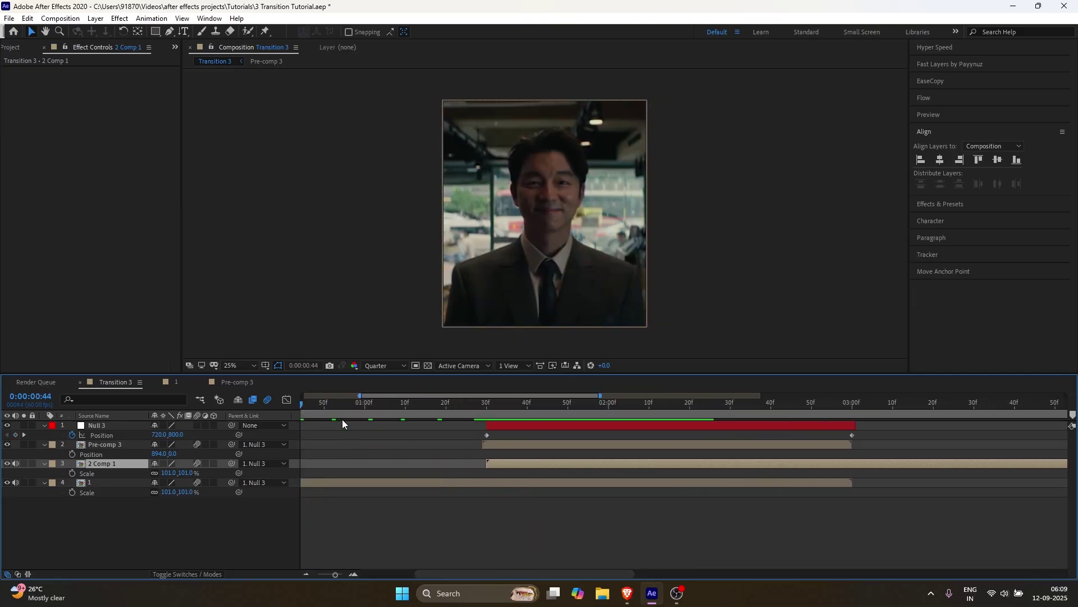
left_click(487, 408)
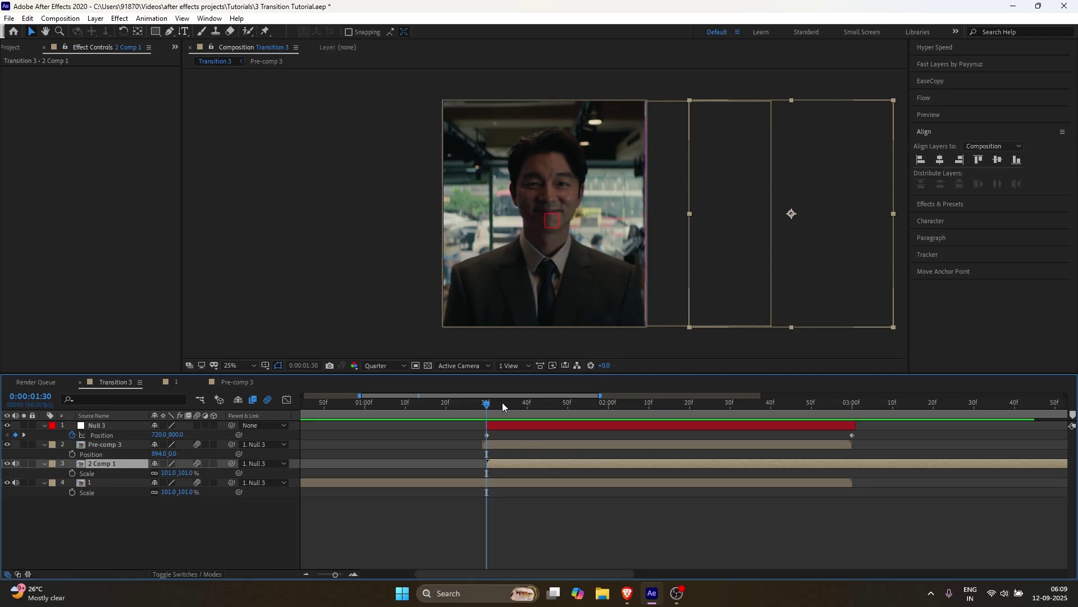
mouse_move(492, 405)
left_mouse_down()
mouse_move(719, 419)
mouse_move(436, 423)
mouse_move(485, 423)
left_mouse_up()
Nudge Pre-comp 3's Position X from 894 to 901, then fit the whole frame in the viewer.
scroll(650, 288, "up", 4)
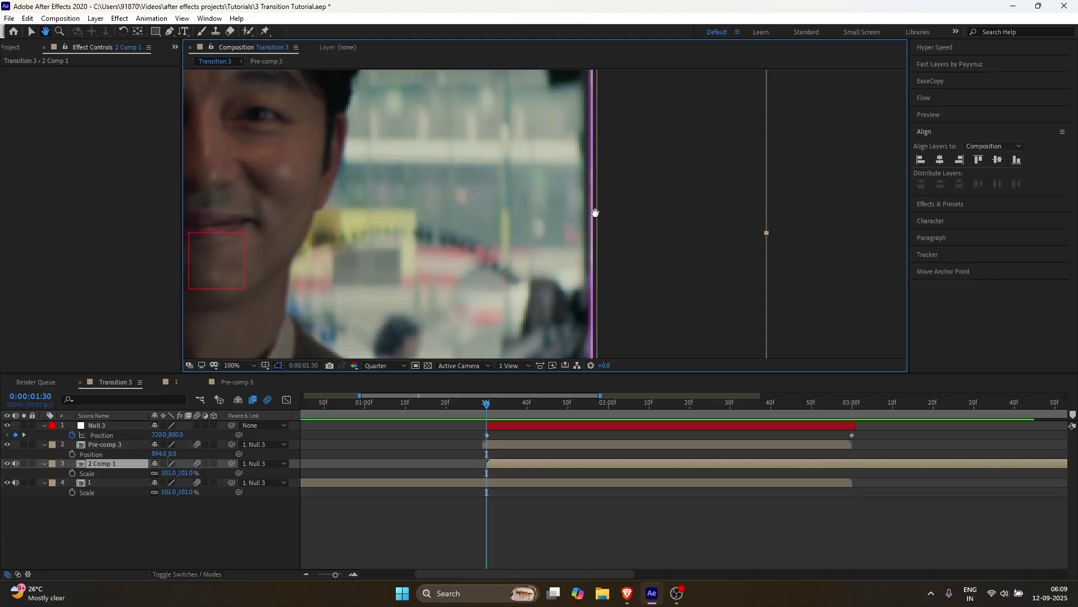
key("v")
left_click(492, 442)
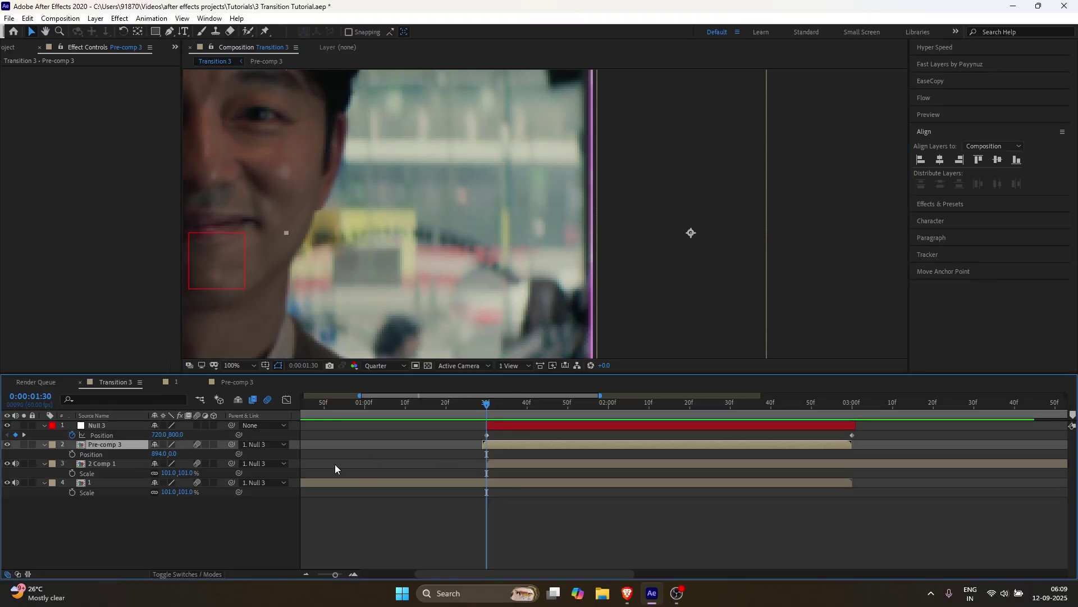
left_click_drag(156, 454, 159, 454)
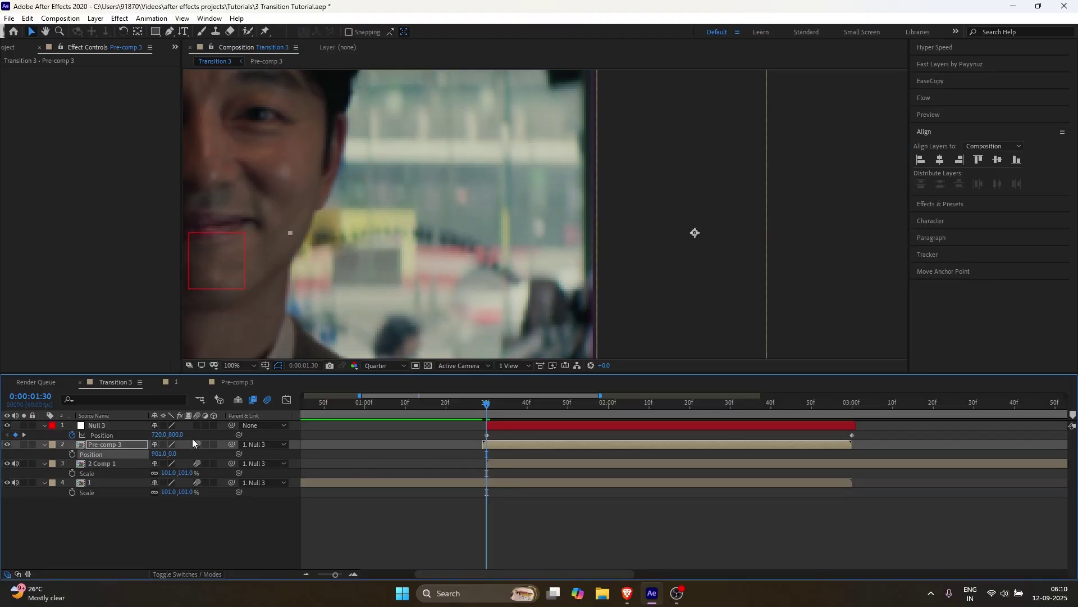
left_click_drag(488, 405, 466, 437)
key("shift+slash")
Easy-ease Null 3's Position keyframes and lengthen their influence so the speed peaks above 2000 px/sec.
key("F9")
left_click(291, 399)
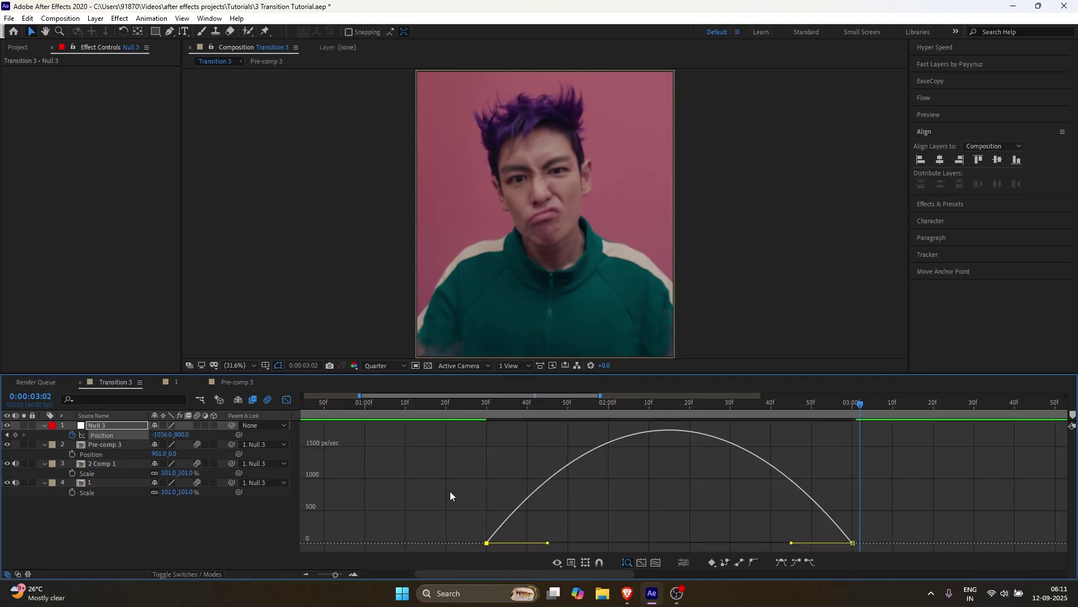
left_click_drag(450, 492, 579, 542)
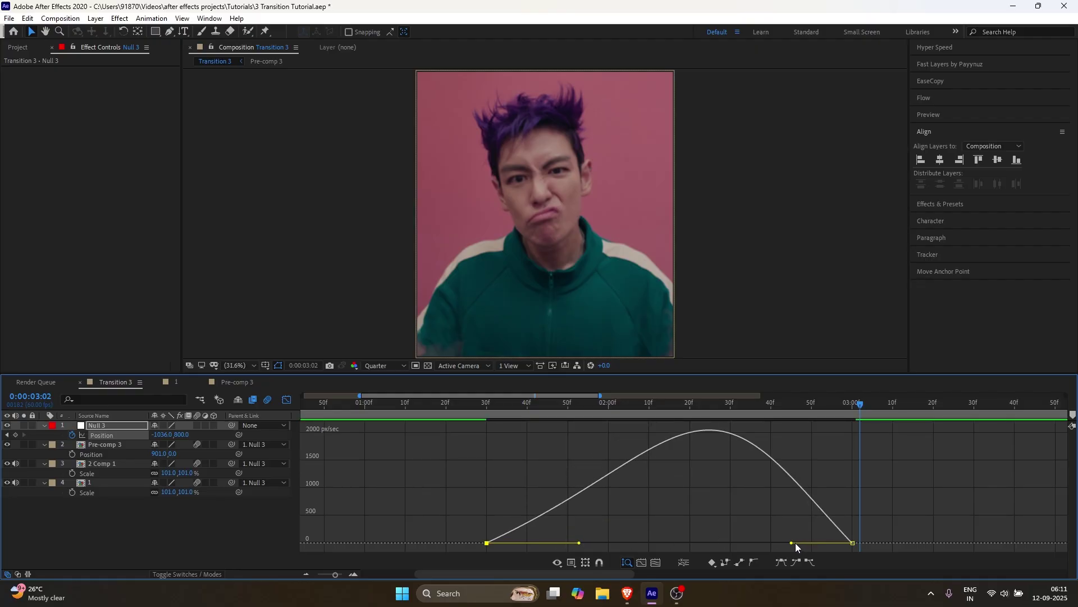
left_click_drag(796, 544, 761, 541)
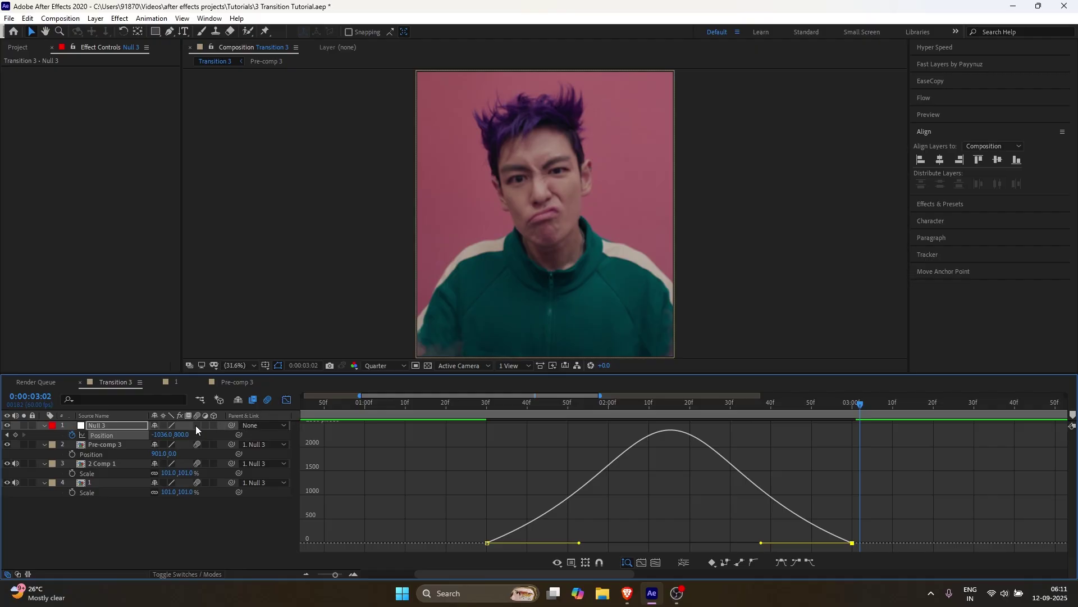
left_click(44, 425)
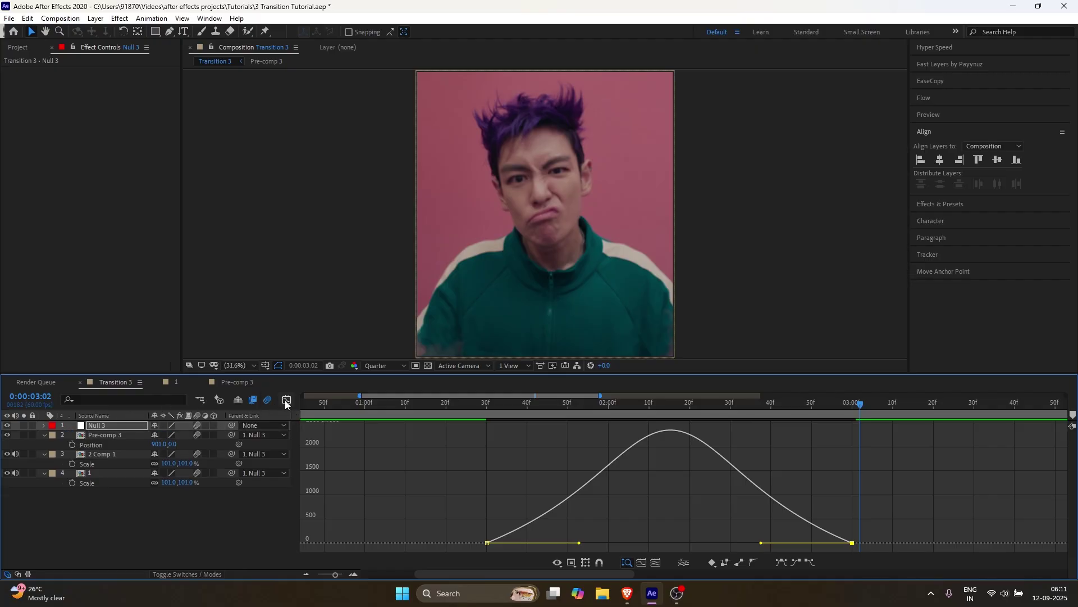
Add a new adjustment layer trimmed to Null 3's span, 1:30 to 3:00.
left_click(287, 400)
right_click(292, 429)
mouse_move(316, 431)
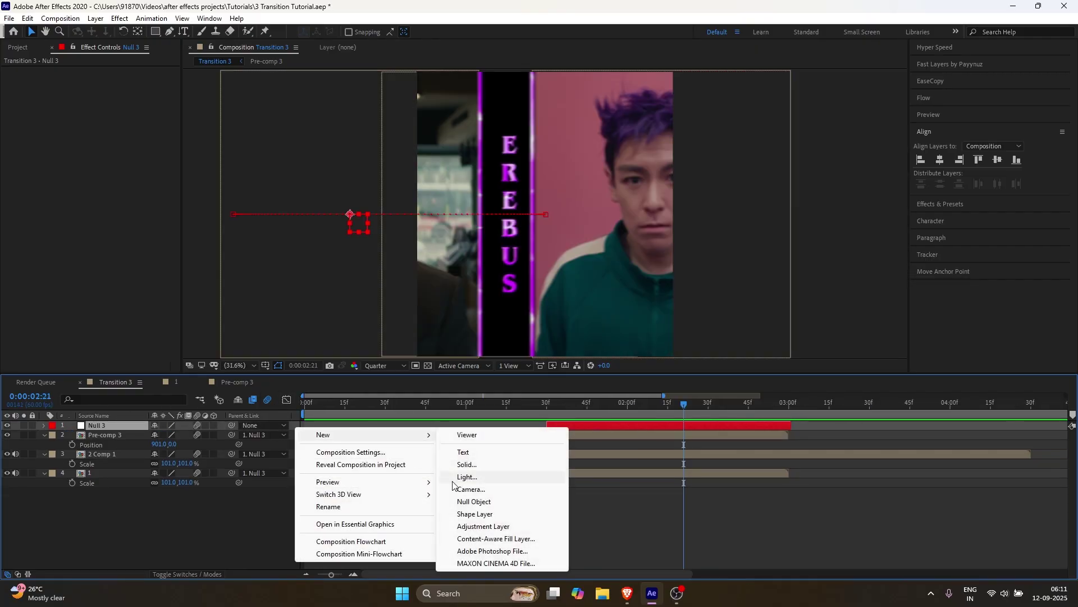
left_click(525, 526)
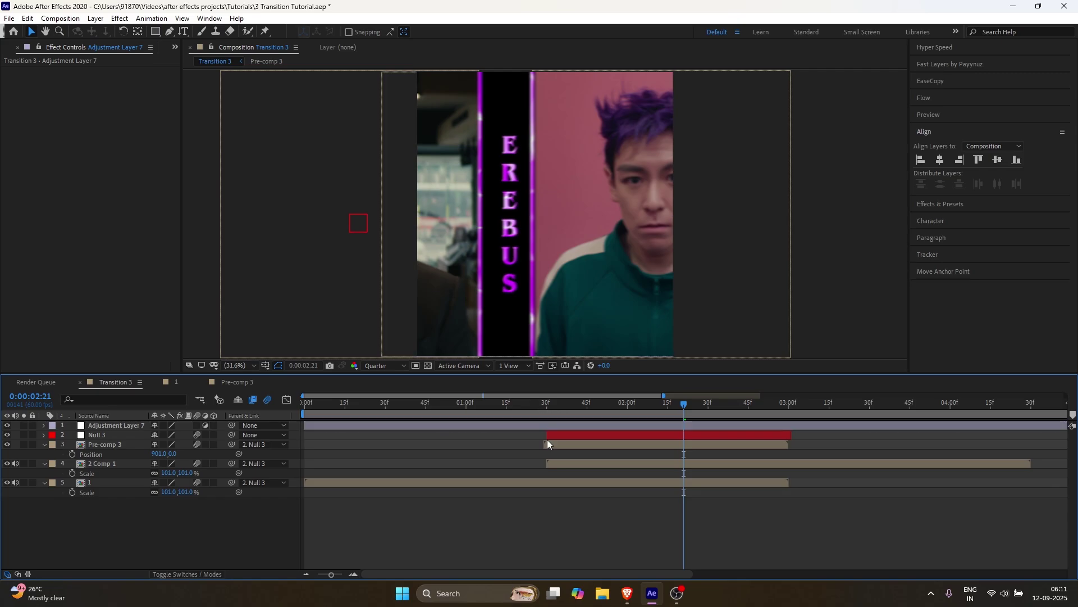
left_click(547, 438)
key("i")
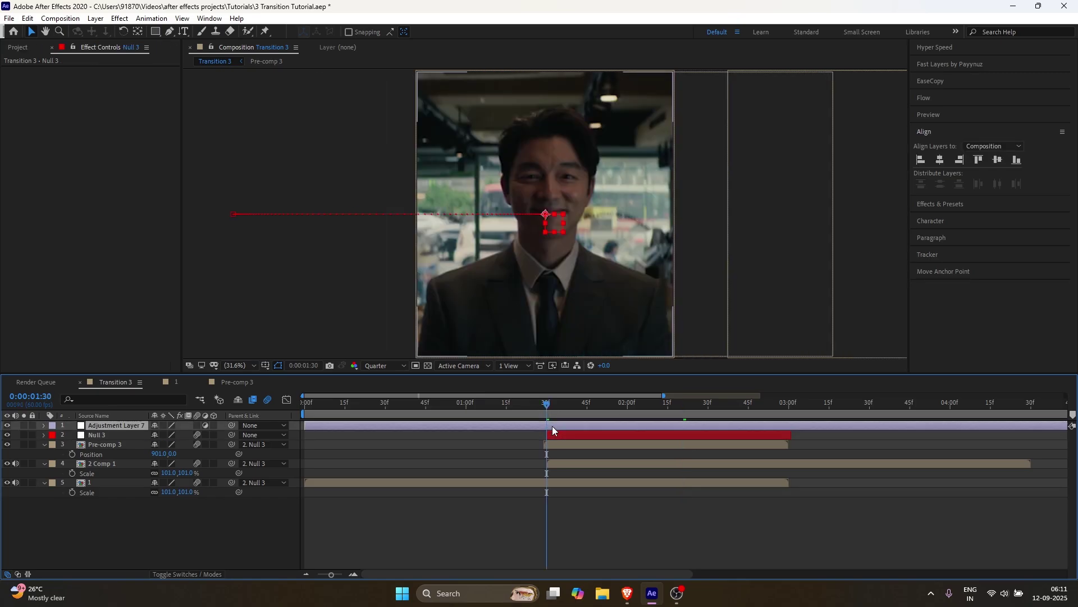
left_click(552, 426)
key("alt+bracketleft")
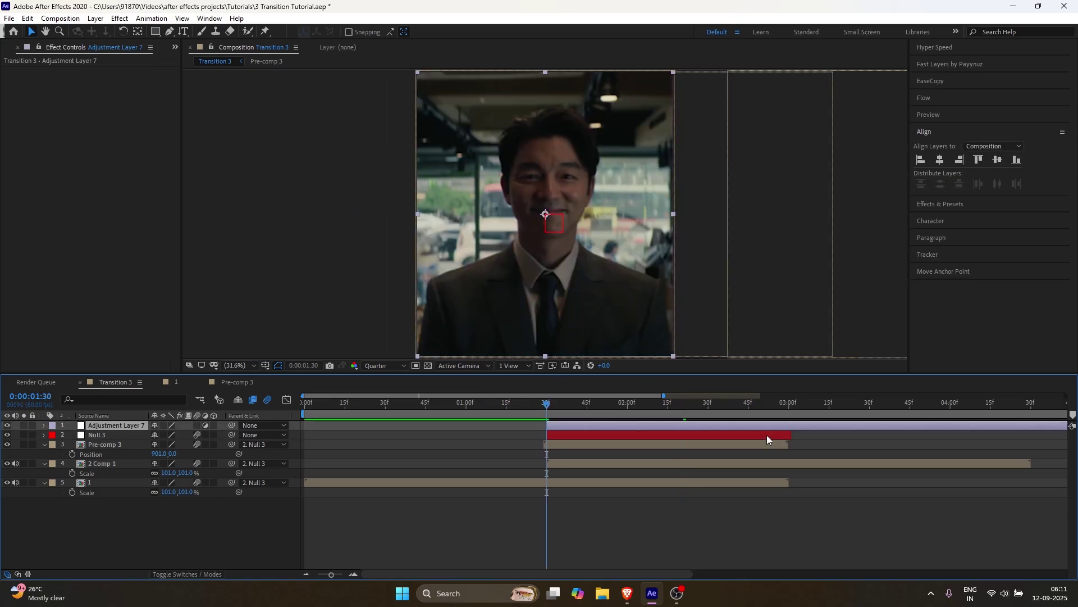
key("o")
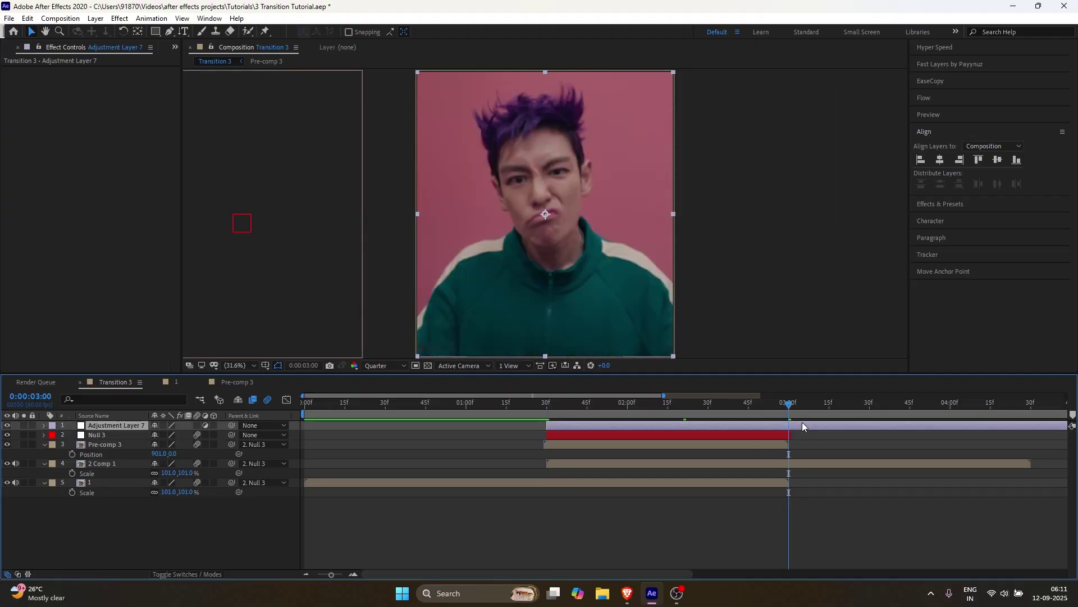
key("alt+bracketright")
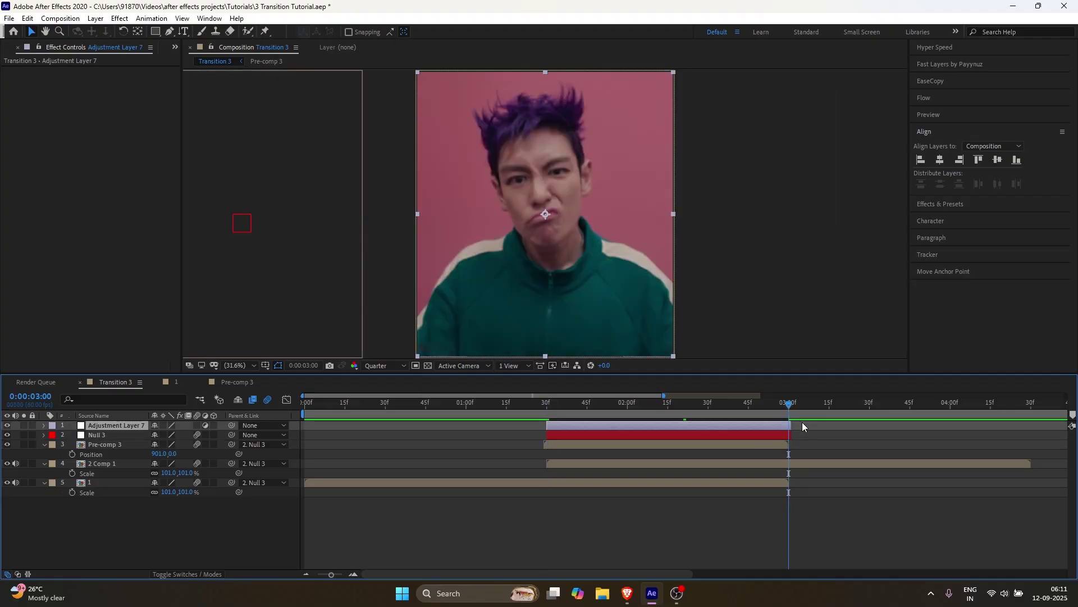
left_click(547, 406)
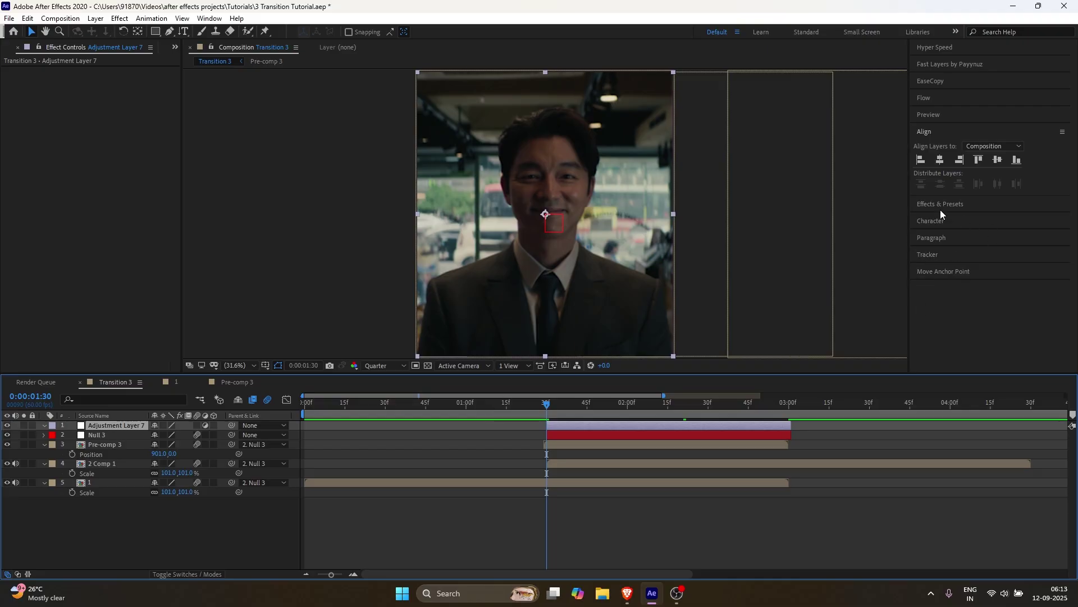
Apply the shake 1 [transition] preset to the adjustment layer and preview the shaking slide.
left_click(941, 206)
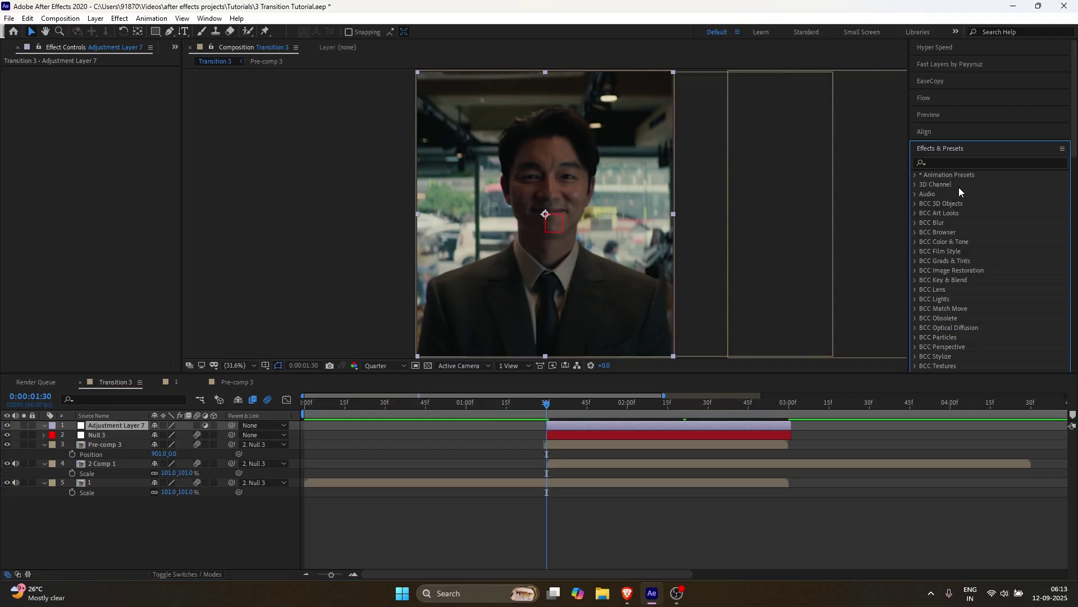
left_click(942, 163)
type("shake")
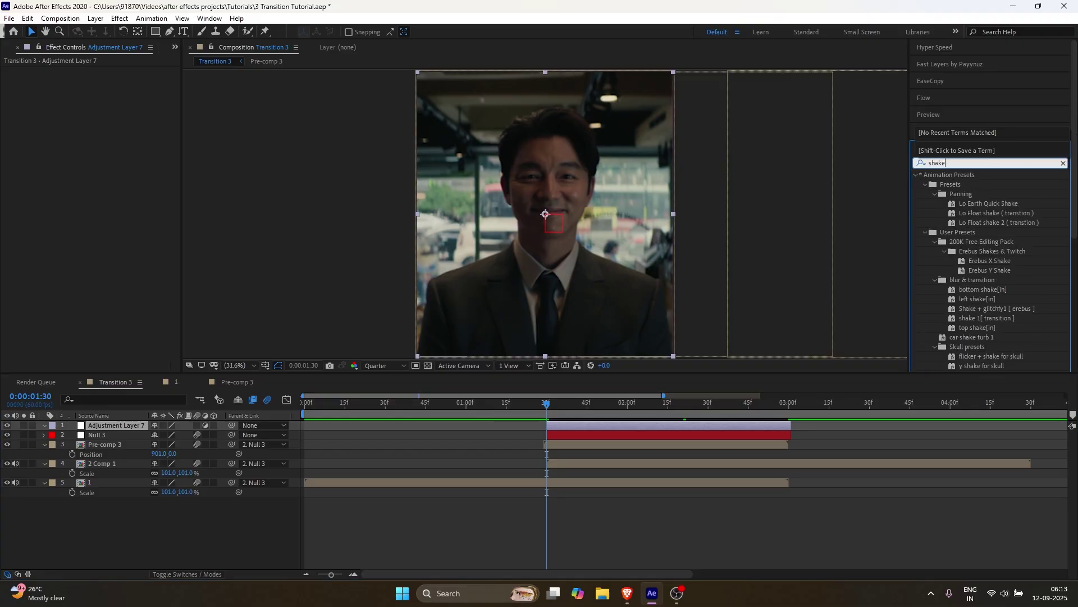
type(" 1")
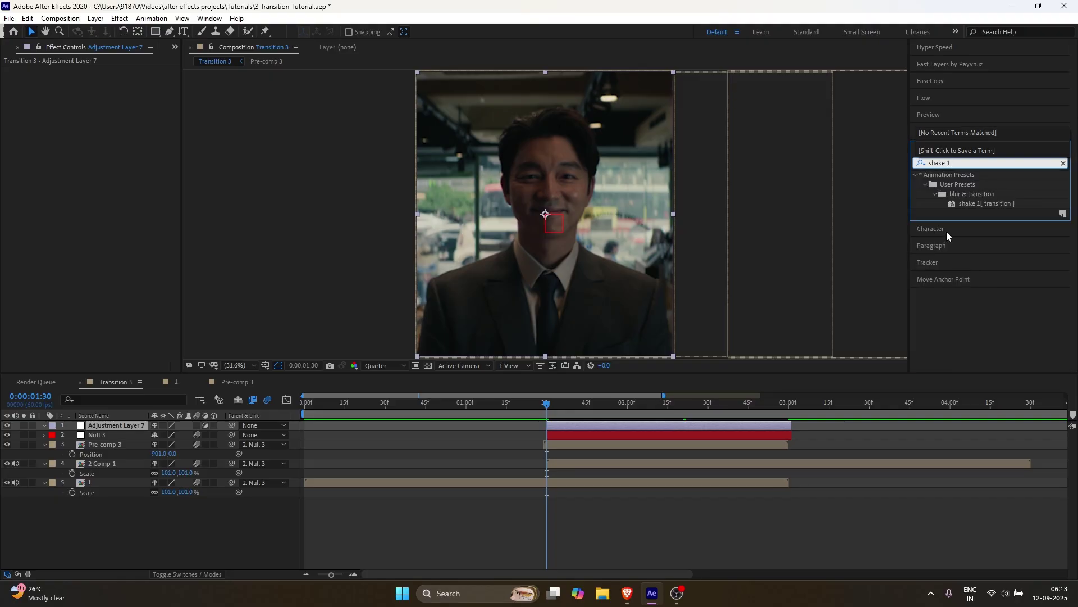
double_click(969, 202)
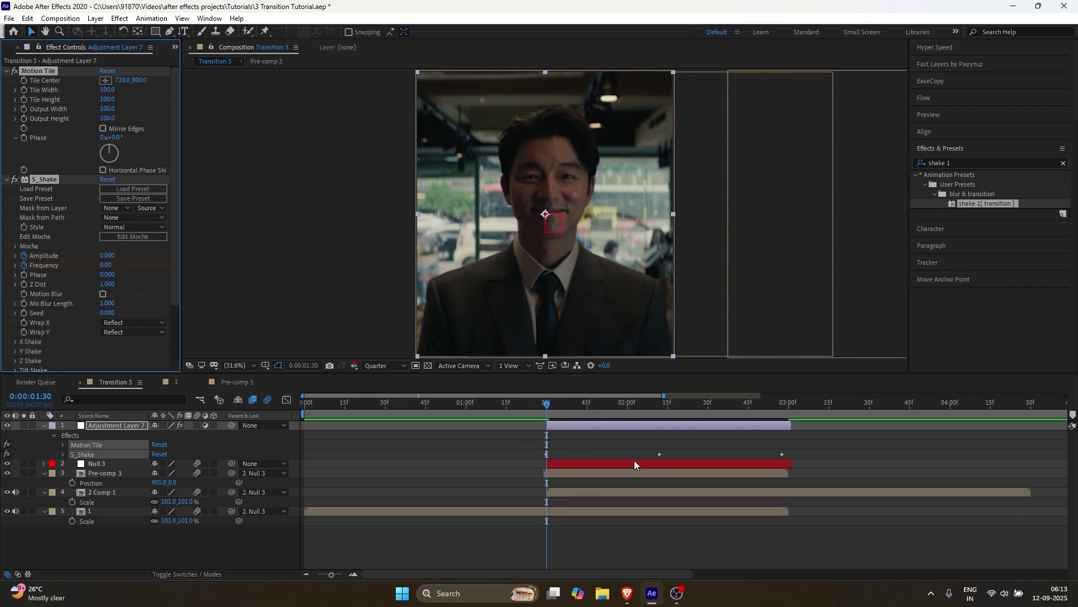
left_click(584, 433)
left_click(306, 574)
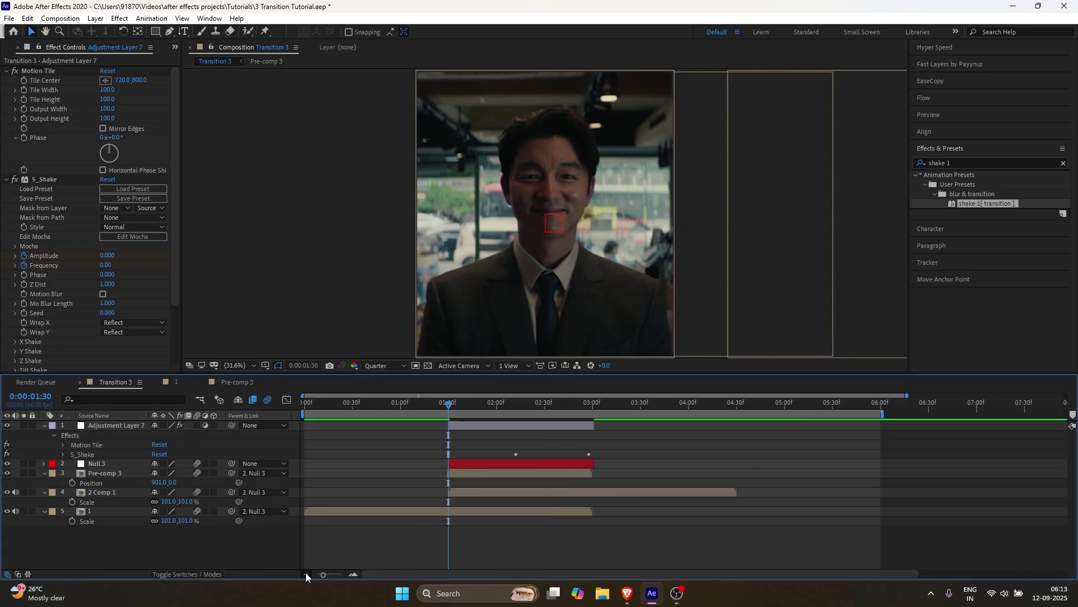
left_click(306, 403)
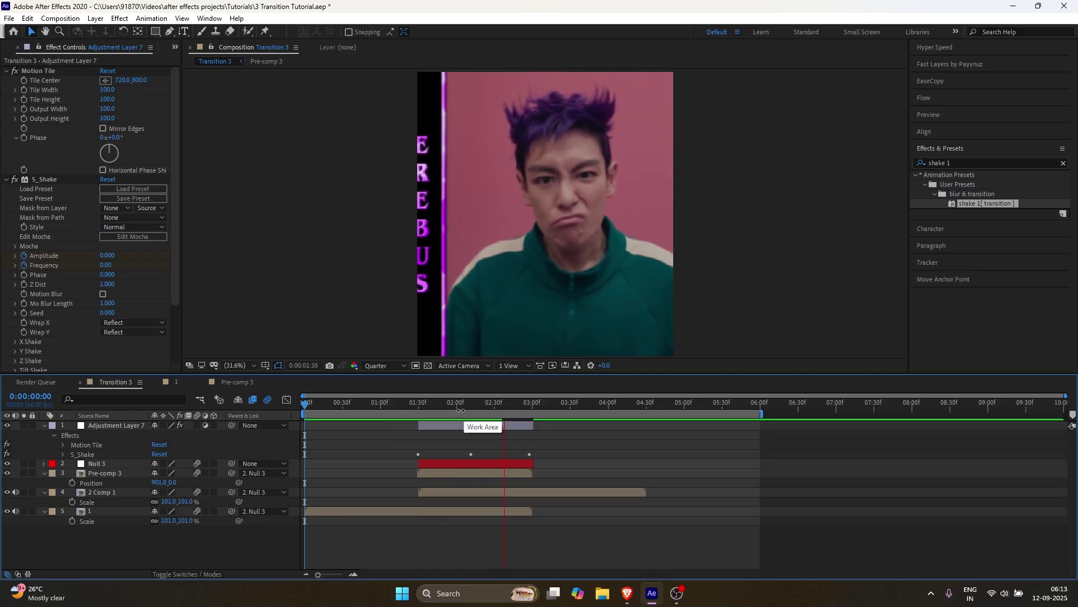
left_click(418, 414)
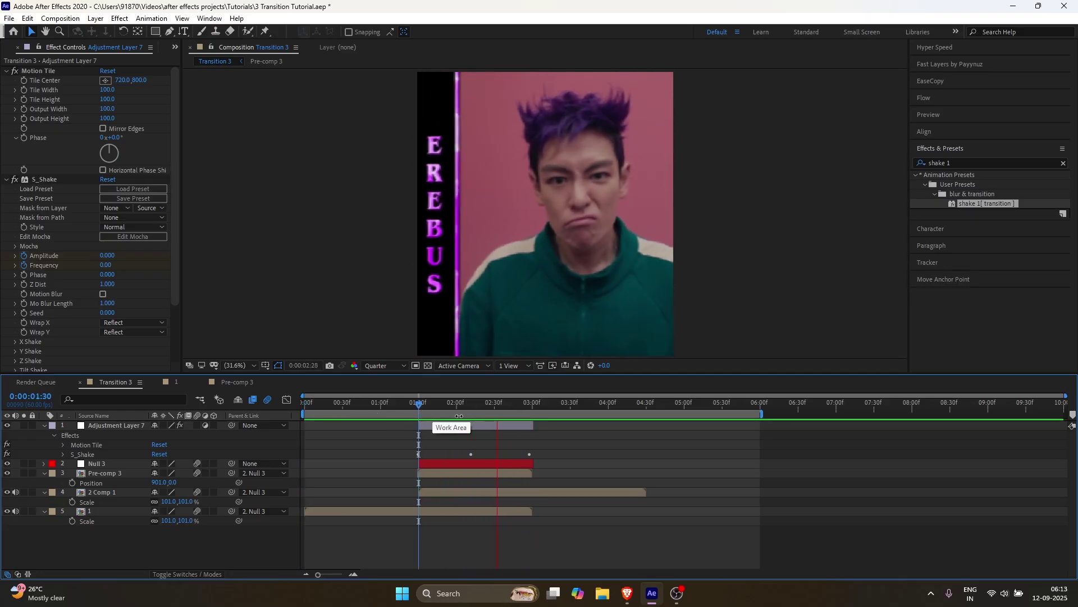
key("space")
Bring Left to Right.wav into Transition 3 and start it before 1:30 so its peak hits the slide.
left_click(6, 50)
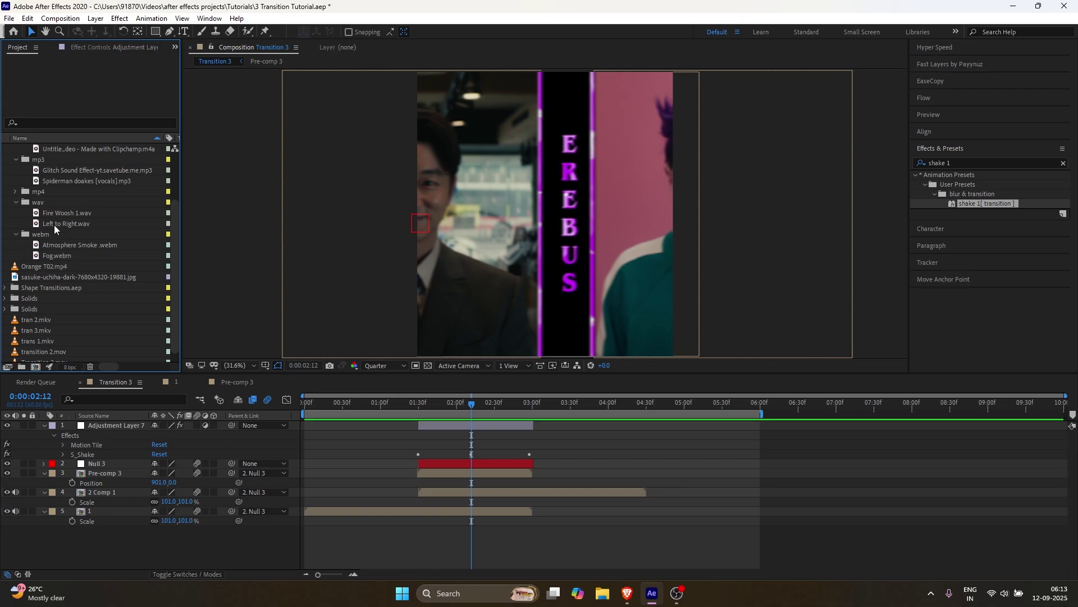
left_click_drag(55, 224, 421, 460)
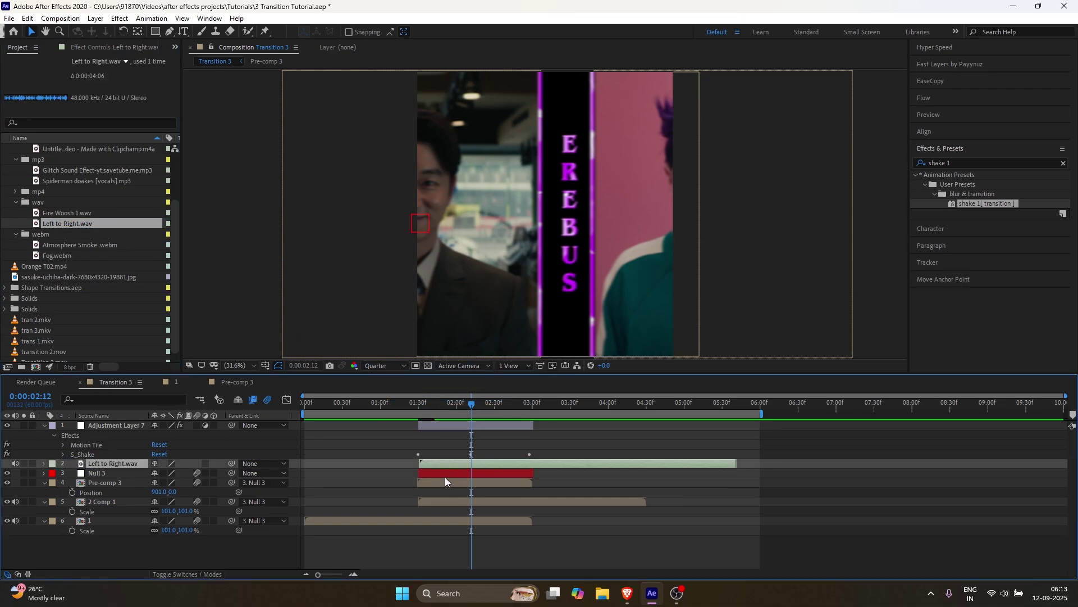
key("l")
key("l")
left_click_drag(541, 460, 475, 458)
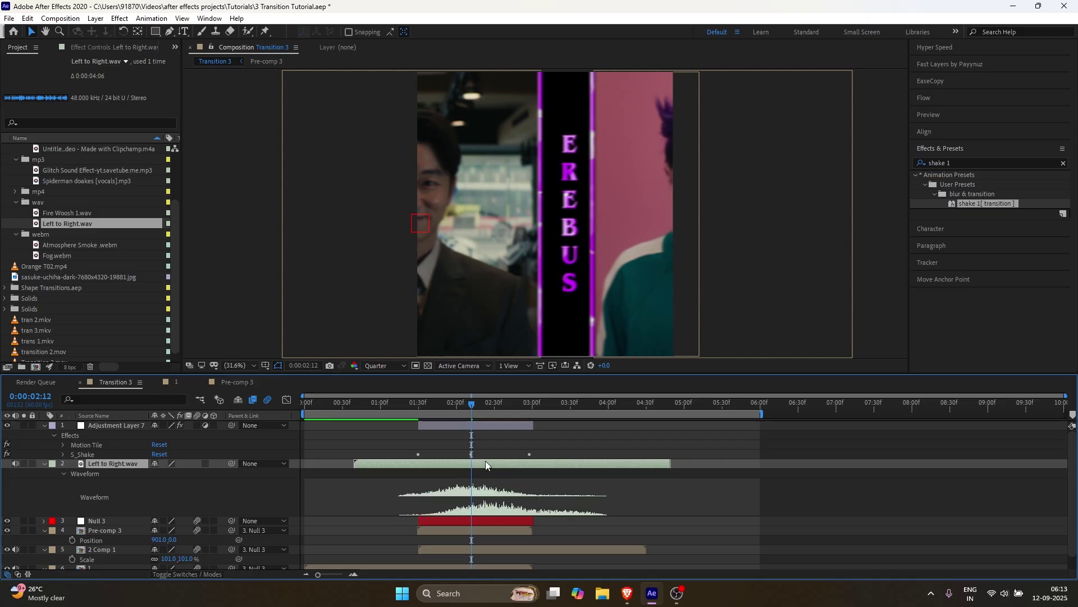